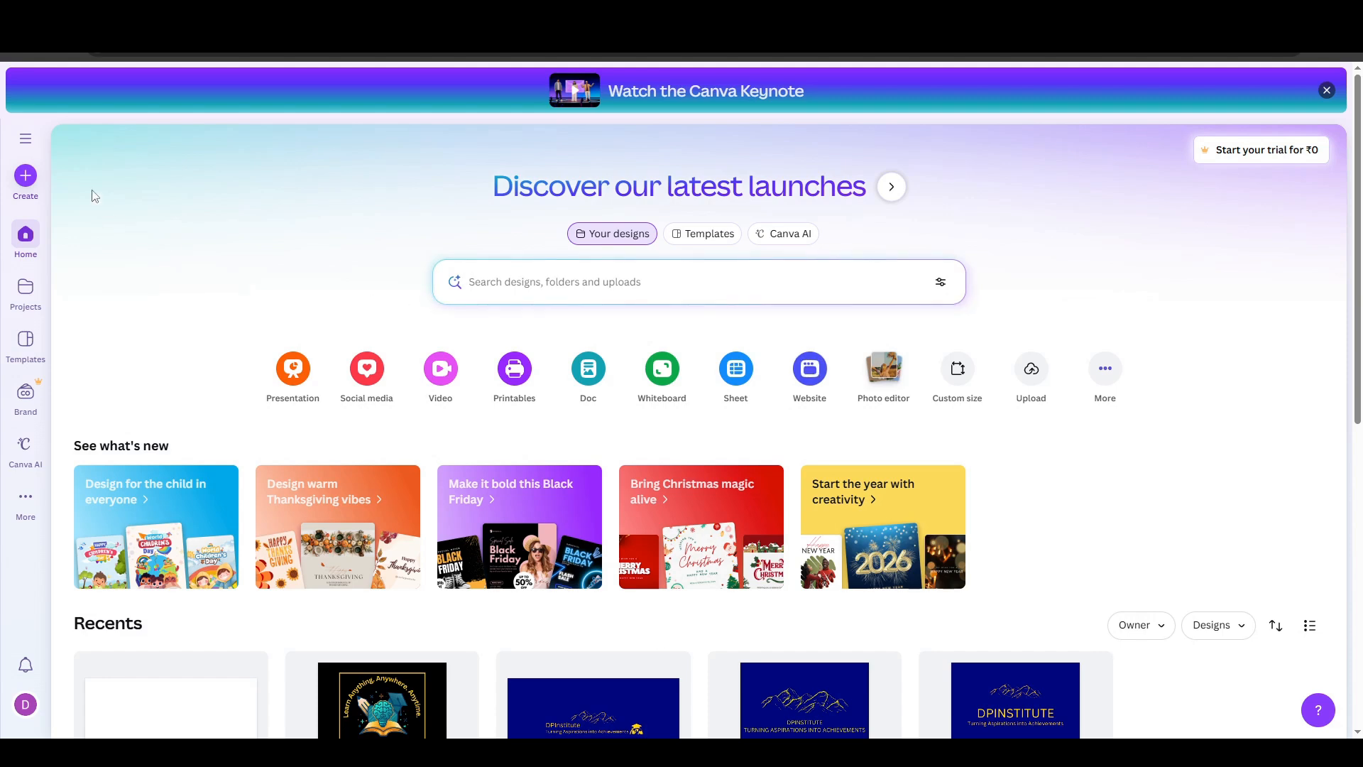
- Create a new Logo design and apply the Creative Studio feather template to its blank page
click(25, 177)
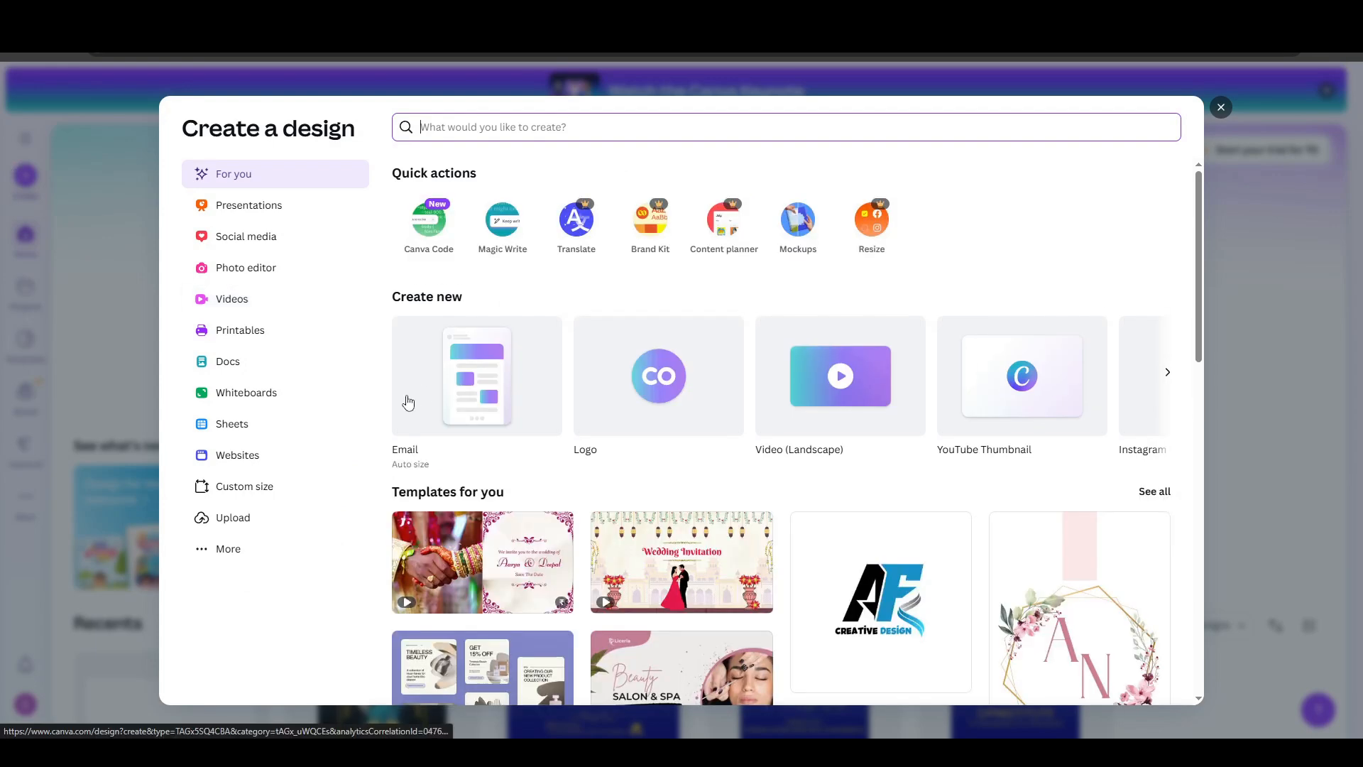
click(647, 396)
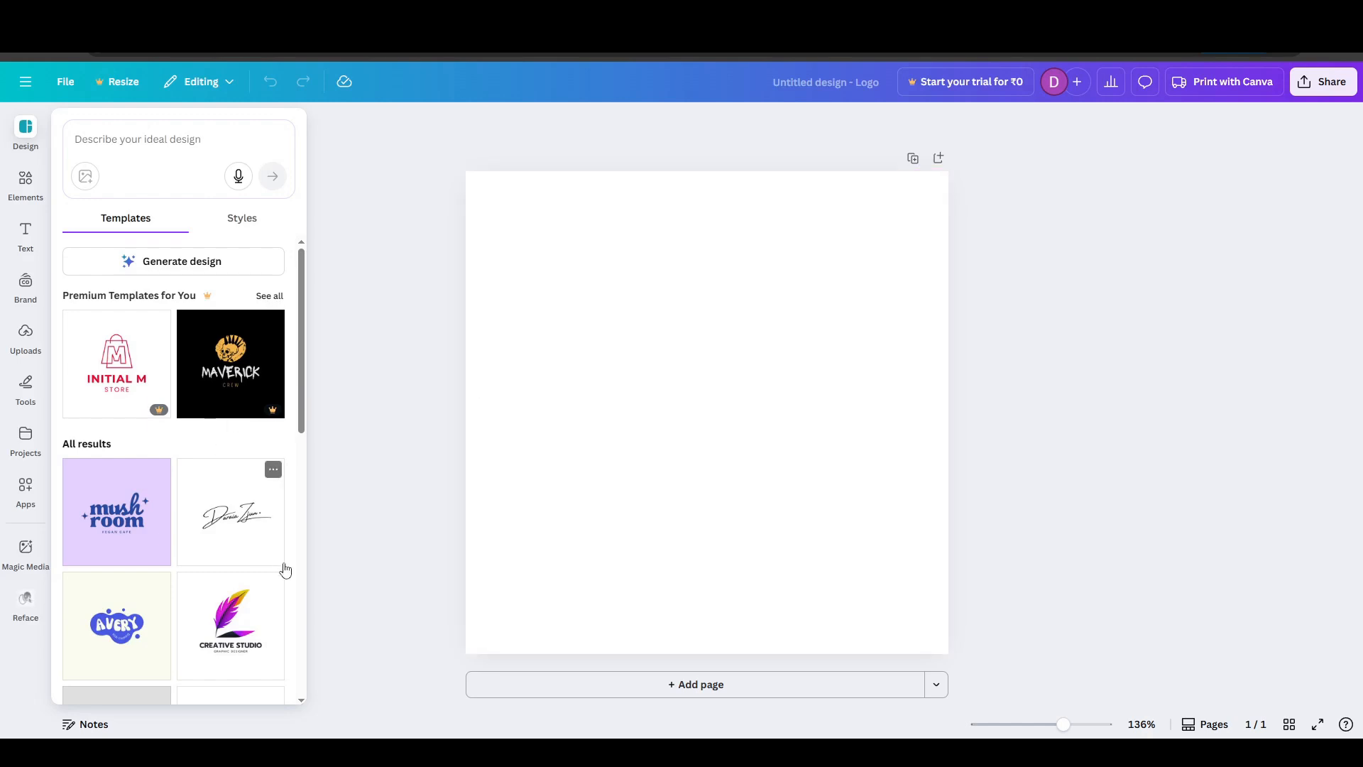
click(229, 617)
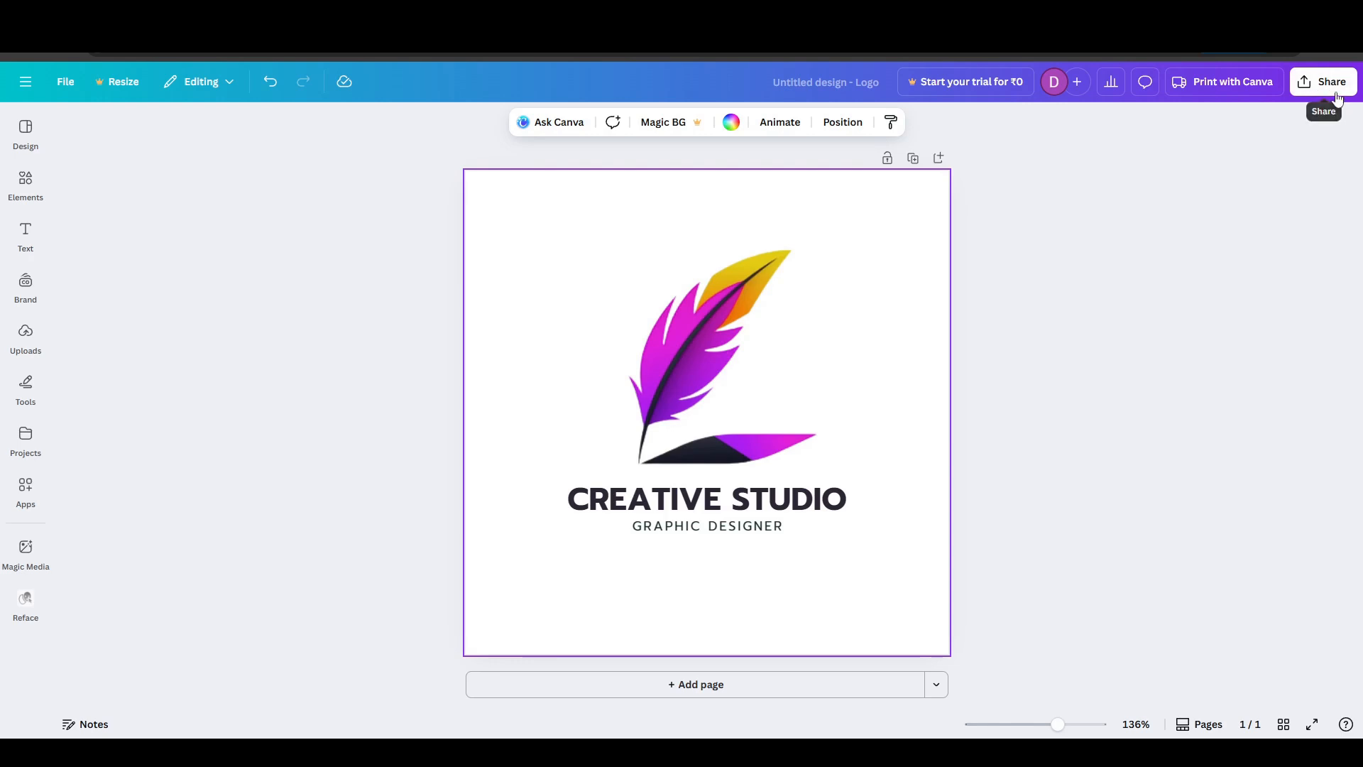
- Examine the logo design's sharing options and the full list of ways to publish it
click(1329, 86)
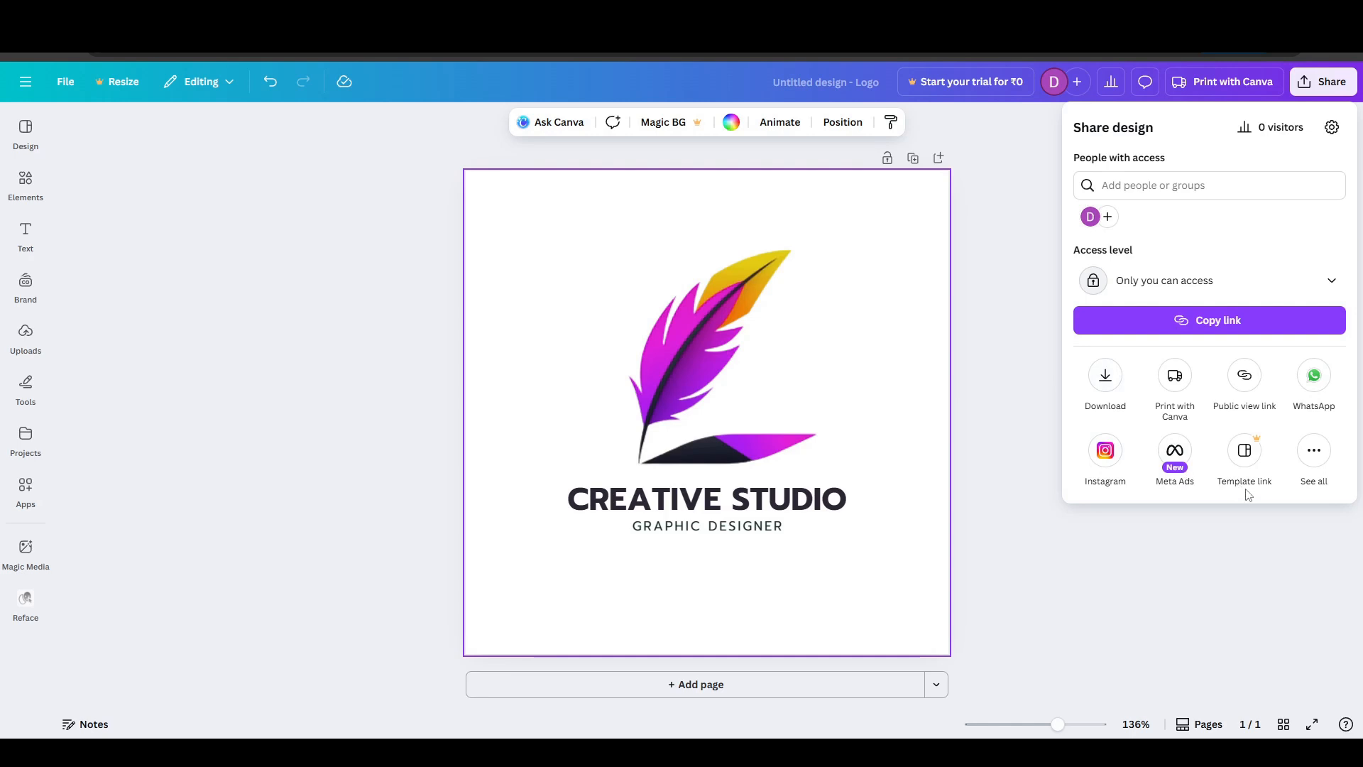
click(1314, 451)
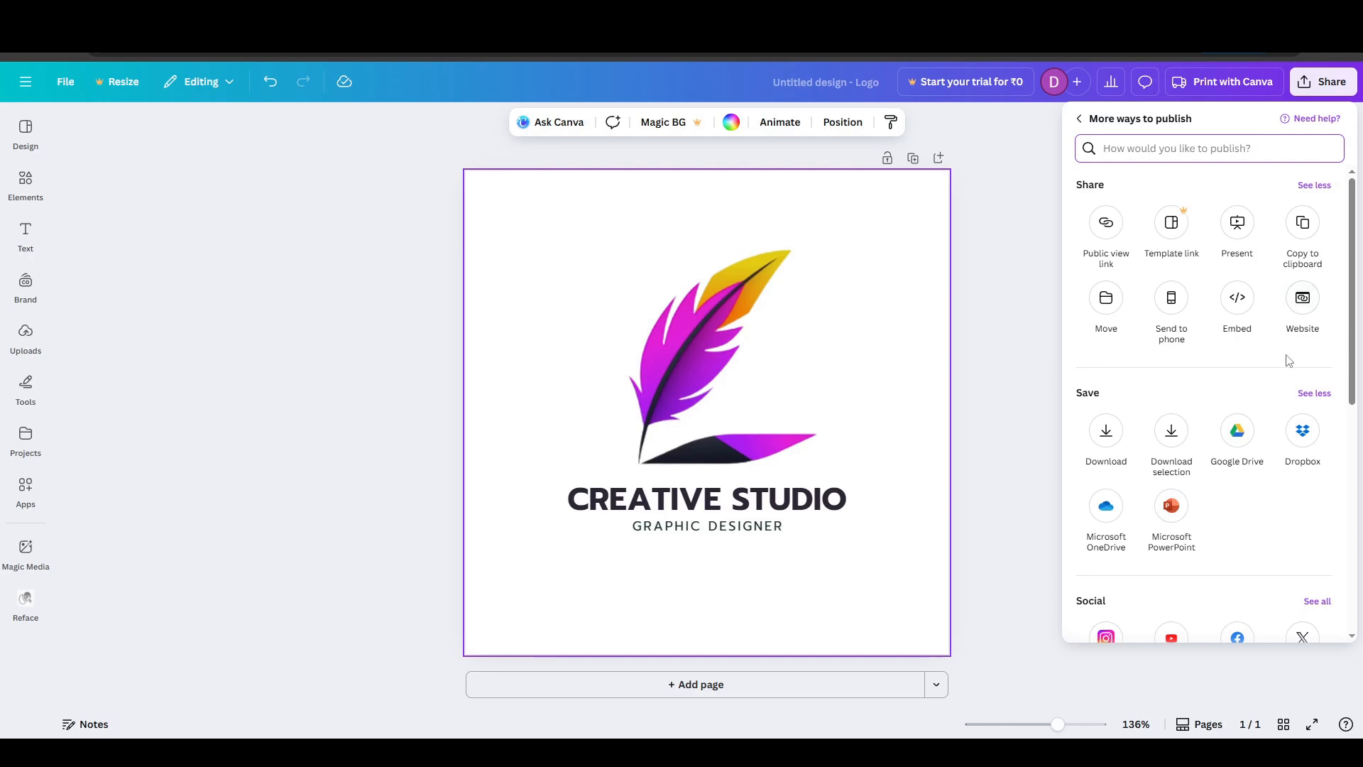
scroll(1288, 360, down, 1)
scroll(1179, 326, down, 1)
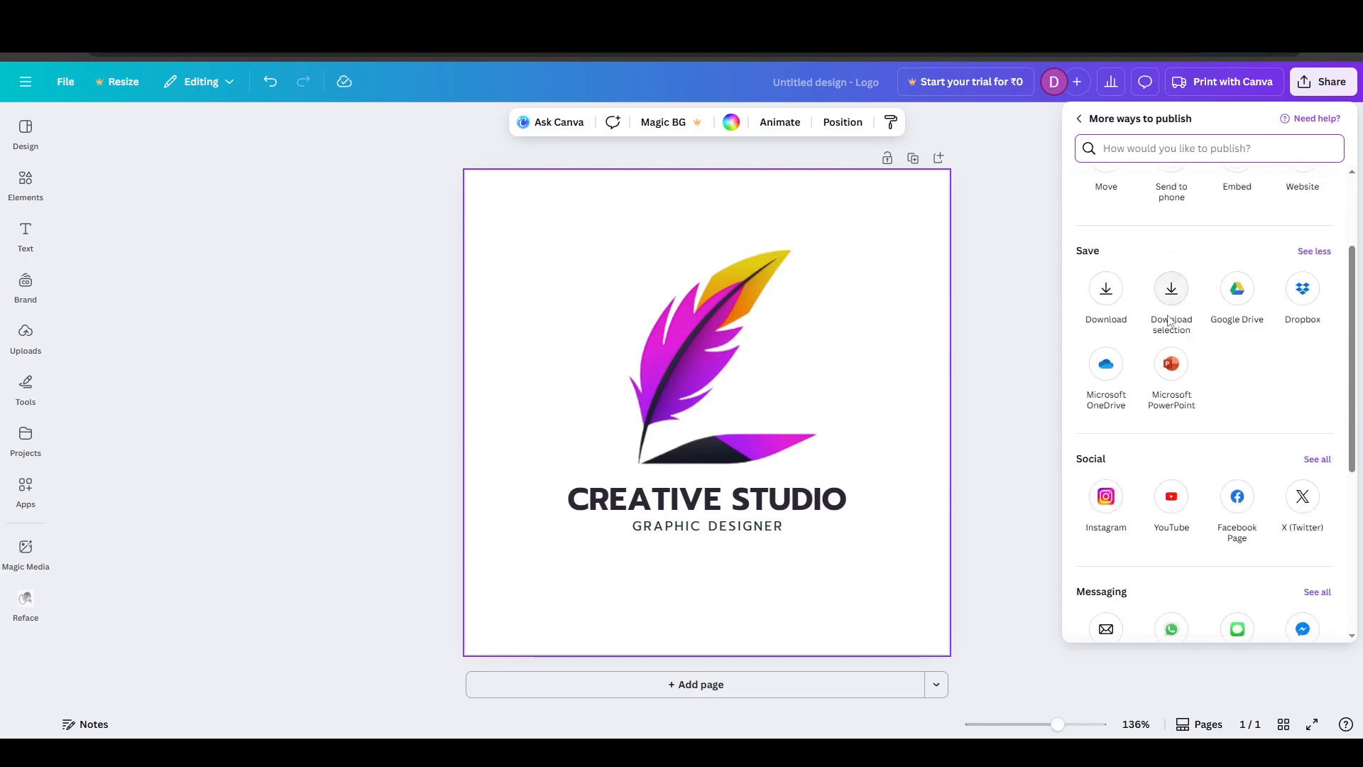
- Examine the file types offered for downloading the logo, and leave the download settings
click(1105, 303)
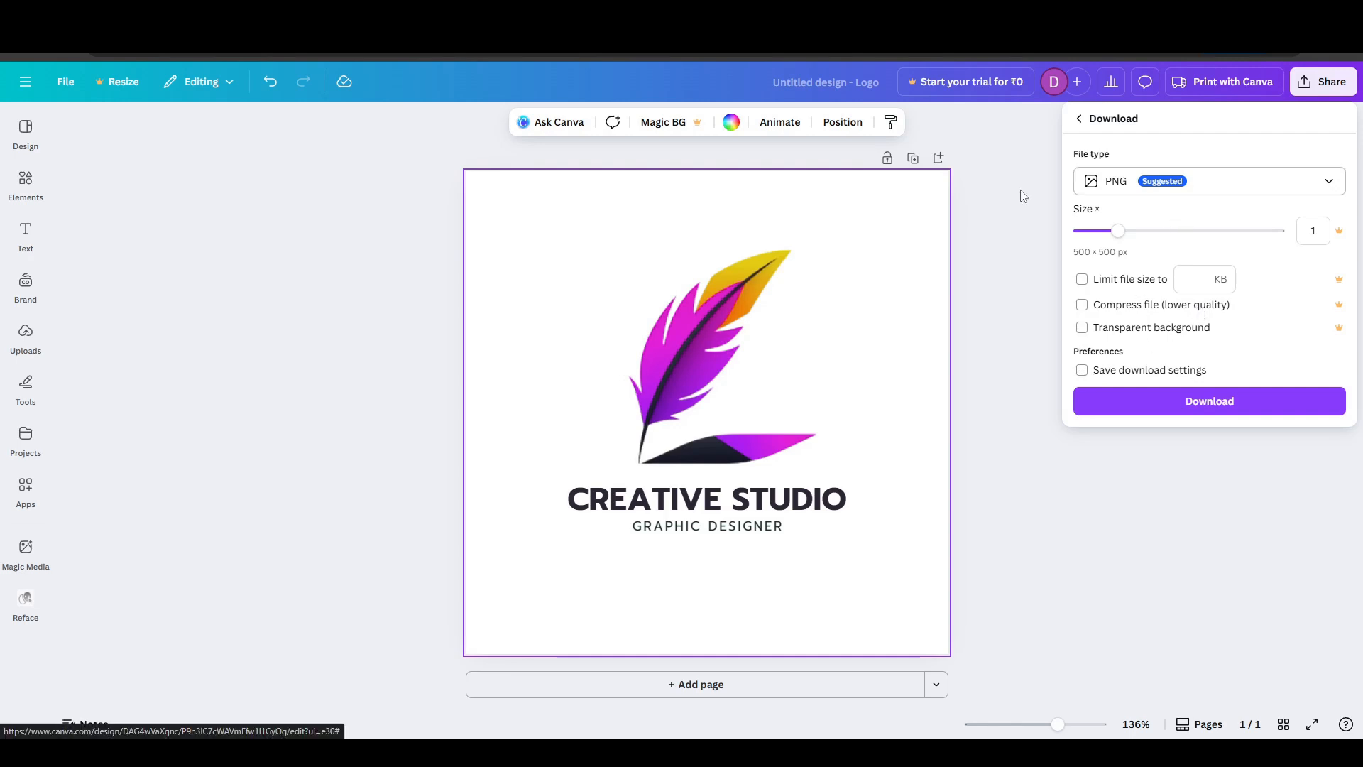
click(1279, 190)
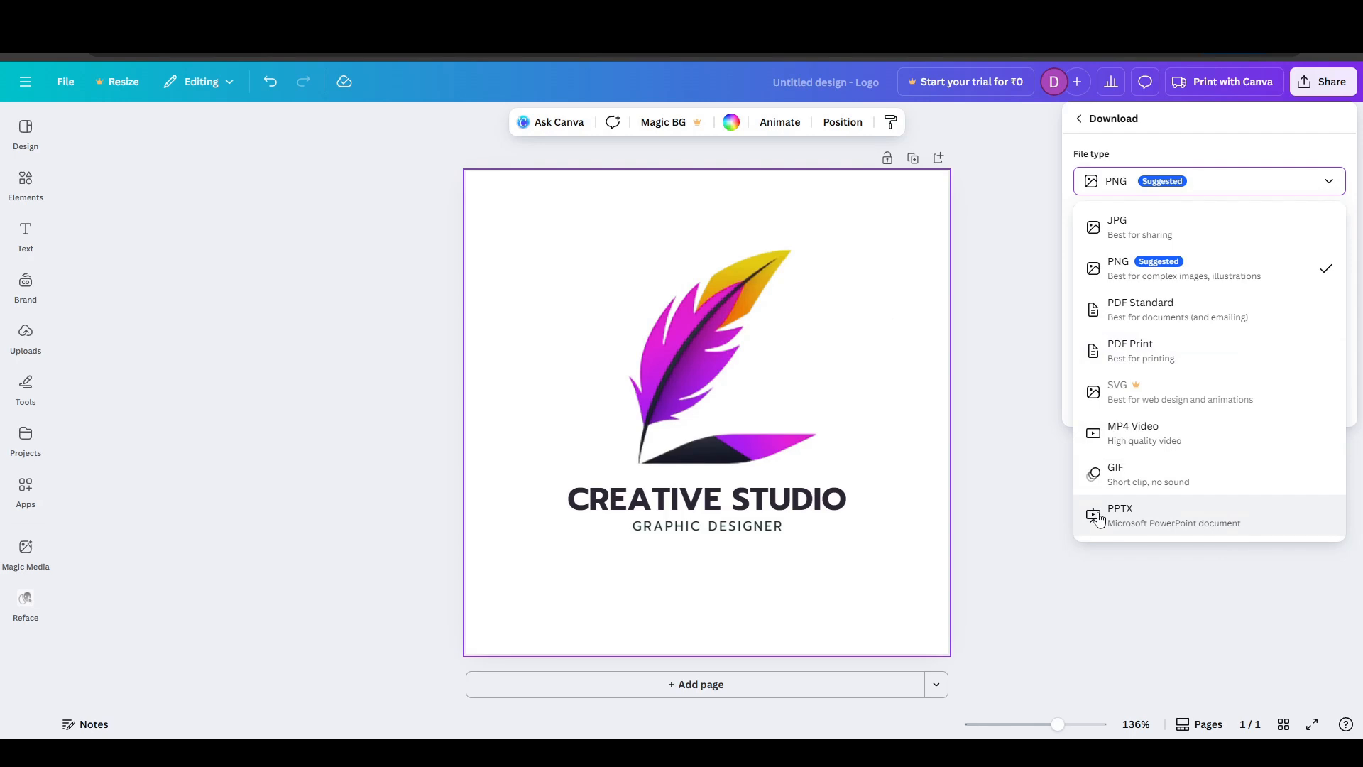
click(1330, 190)
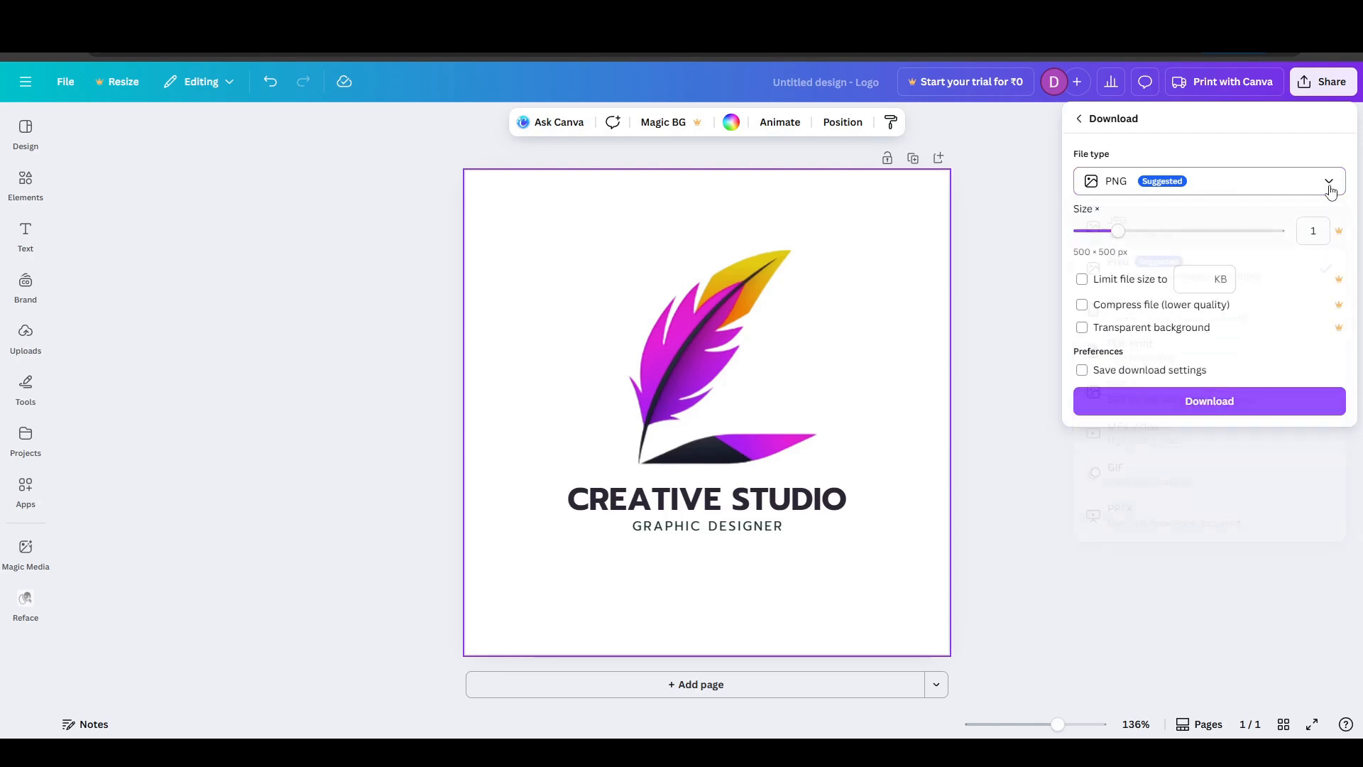
click(1079, 120)
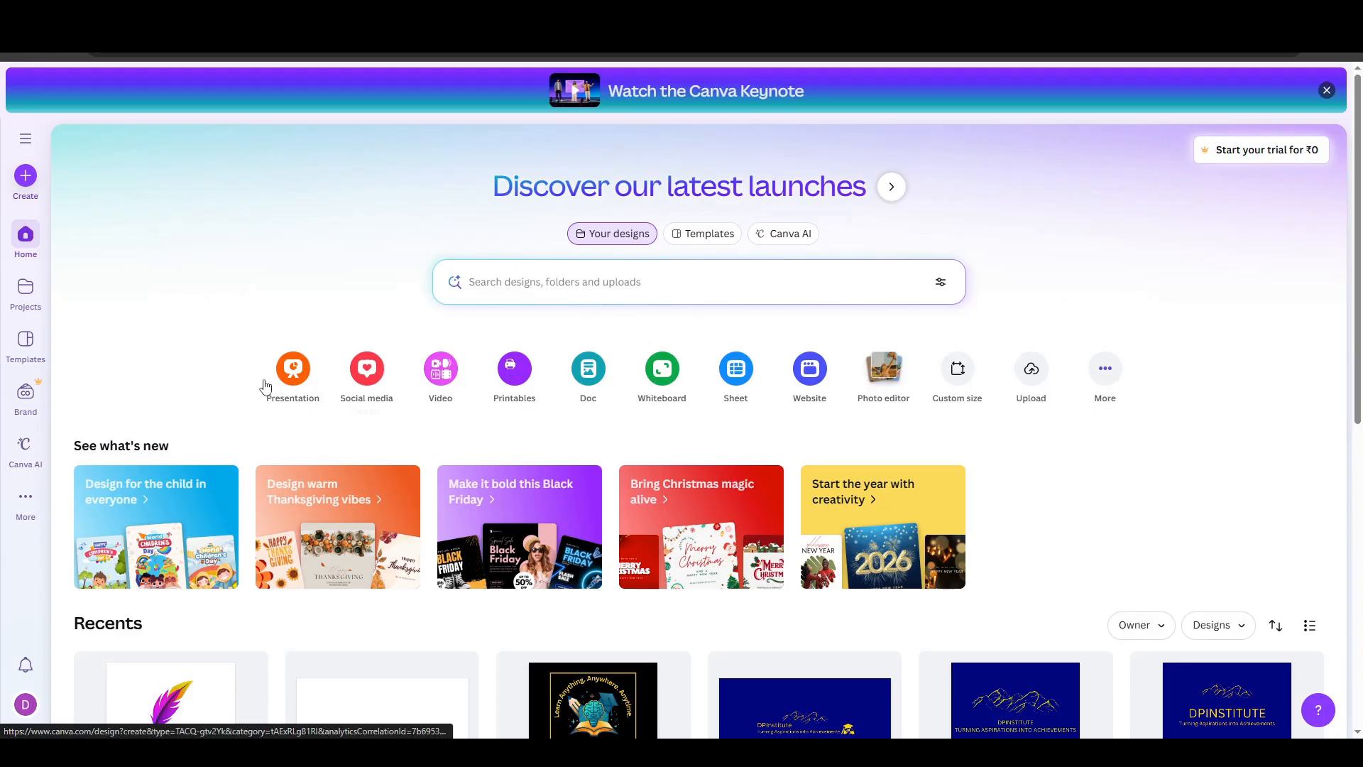
- Browse the template categories from the home page and open the Business Card templates
click(26, 346)
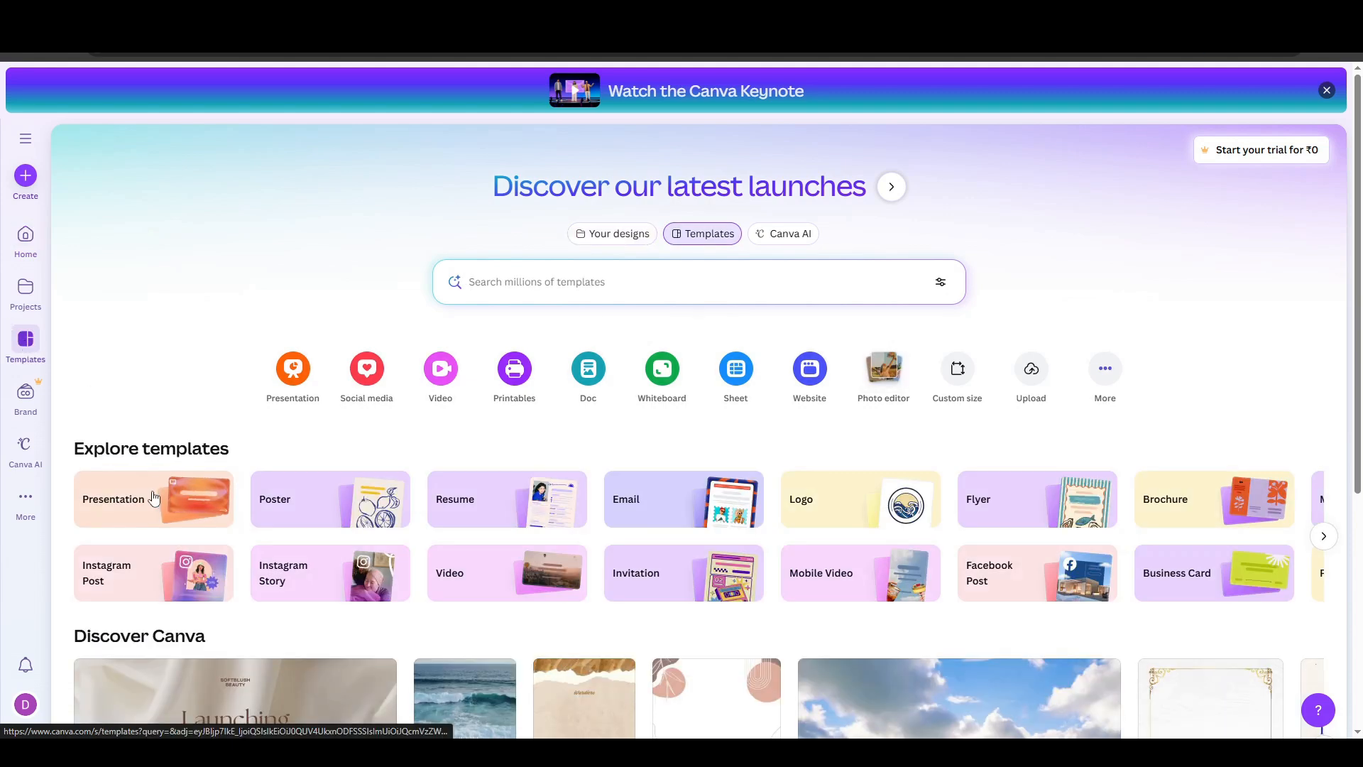
scroll(337, 527, down, 1)
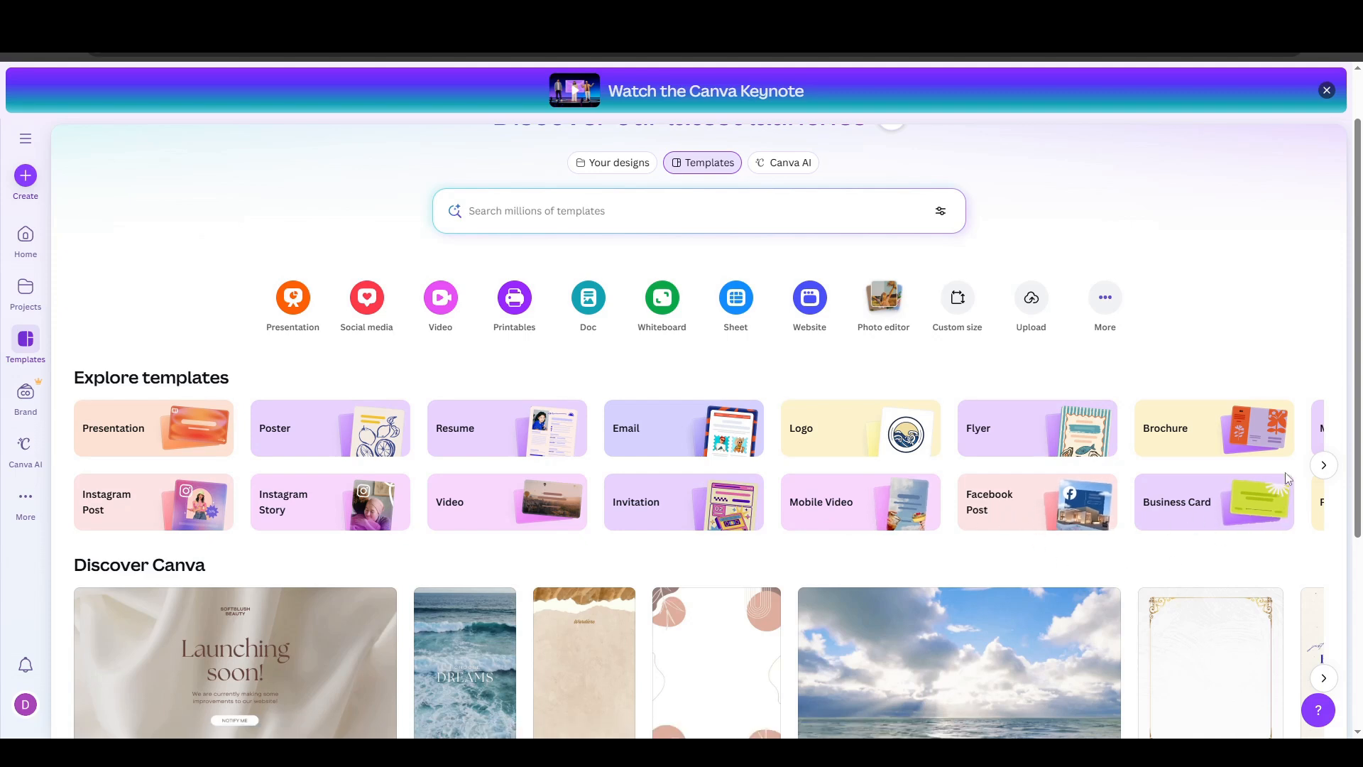
click(1323, 466)
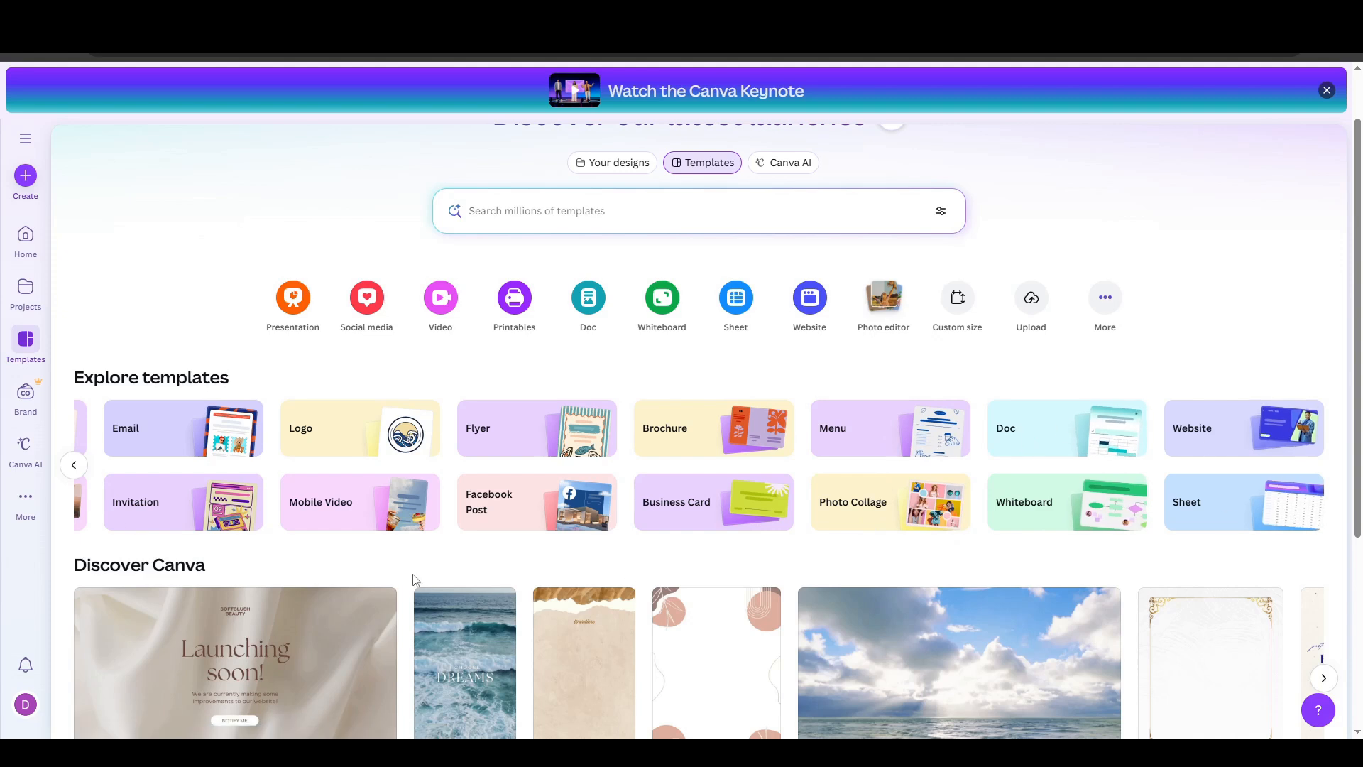
click(741, 510)
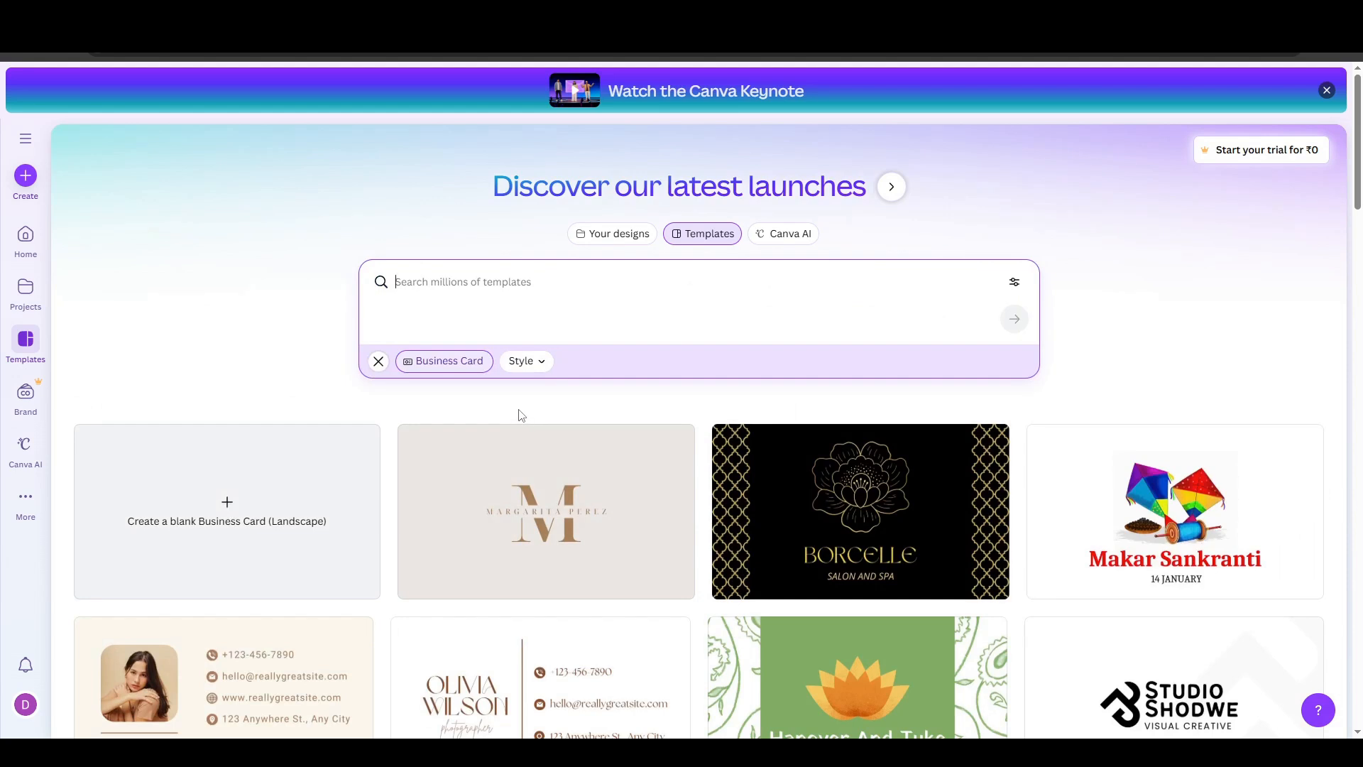
- Find the dark grey and red Creative Modern Business Card template and open it for customizing
scroll(522, 415, down, 2)
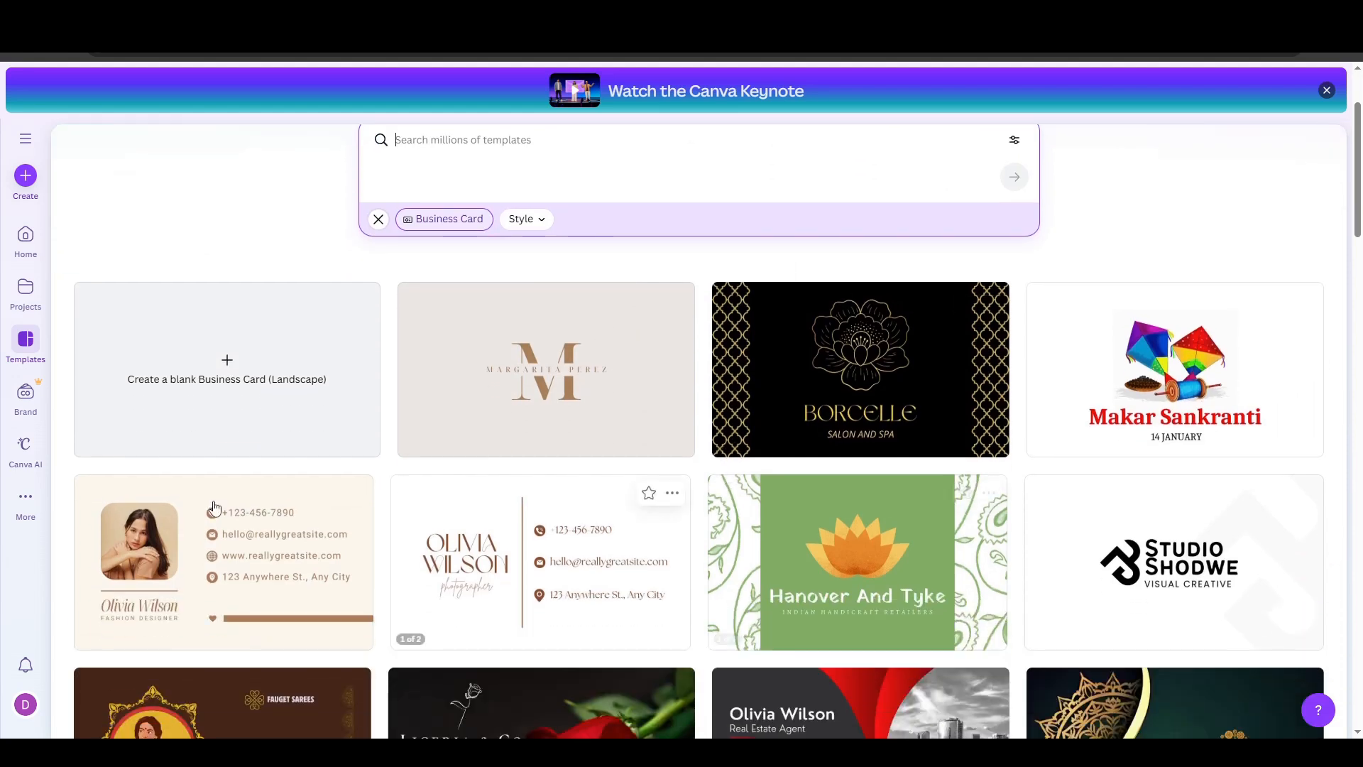
scroll(625, 522, up, 2)
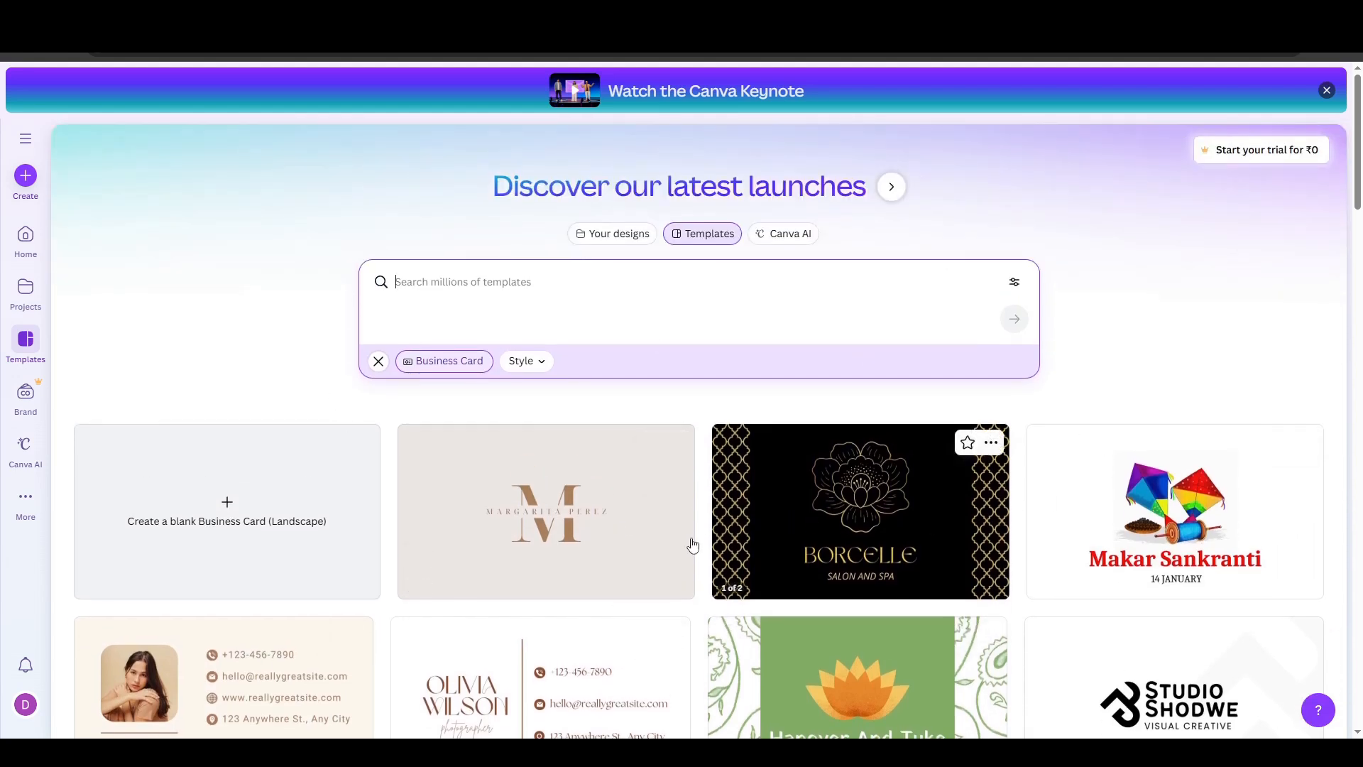
scroll(718, 577, down, 4)
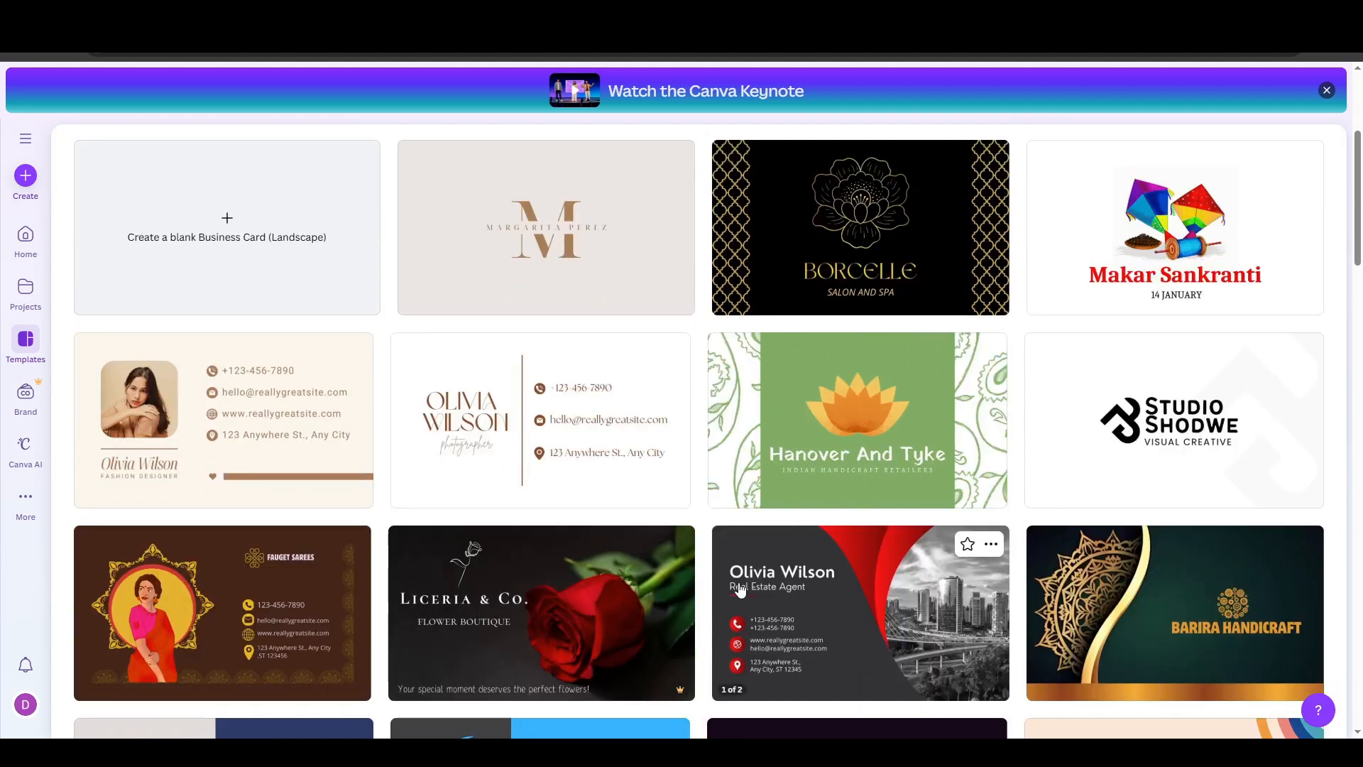
scroll(625, 579, down, 1)
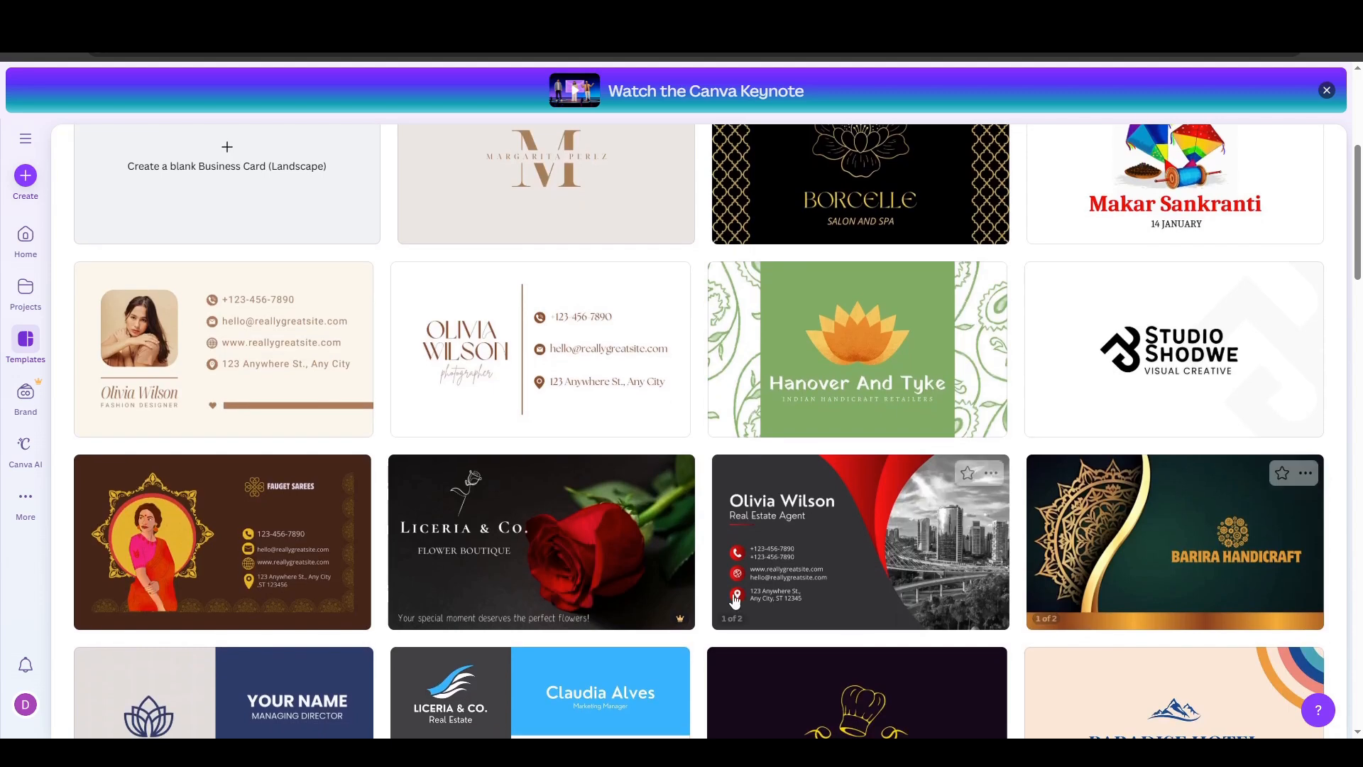
click(845, 574)
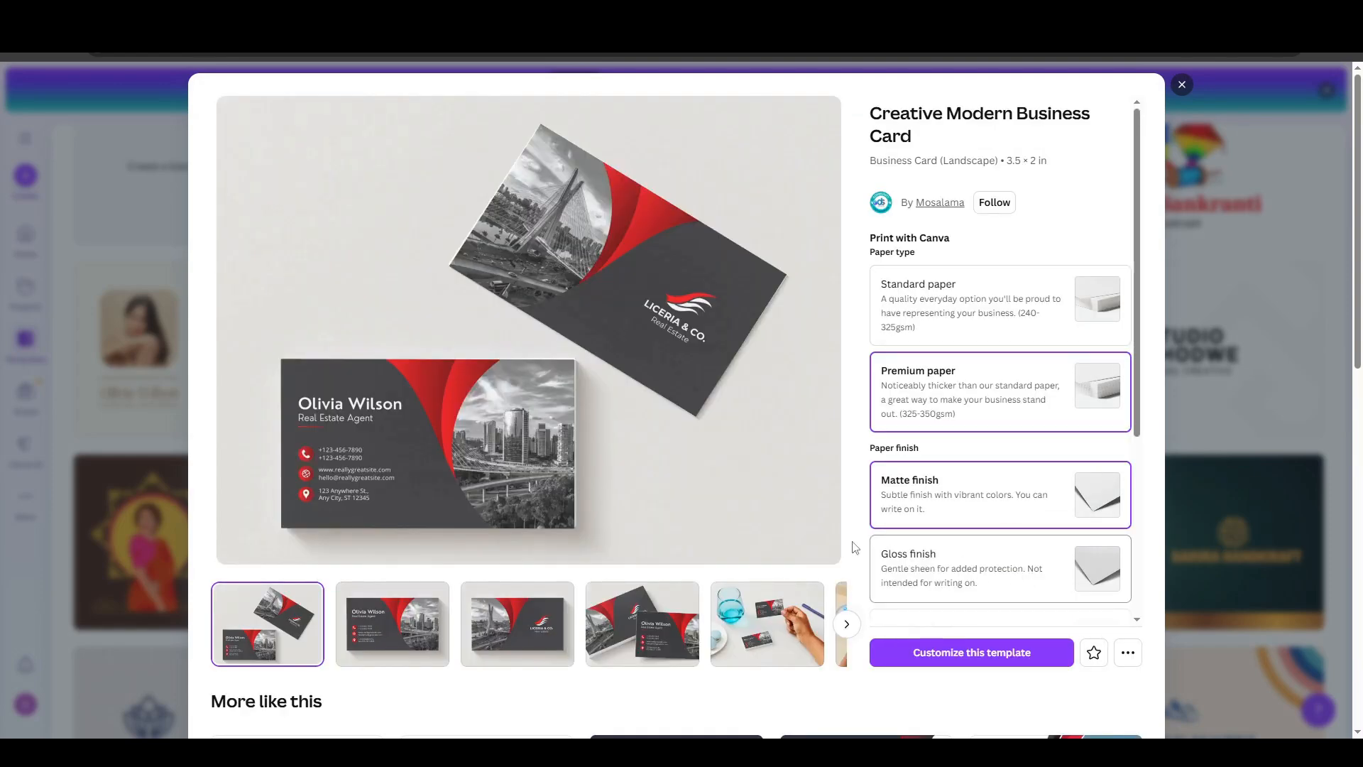
scroll(715, 535, down, 3)
scroll(561, 495, up, 3)
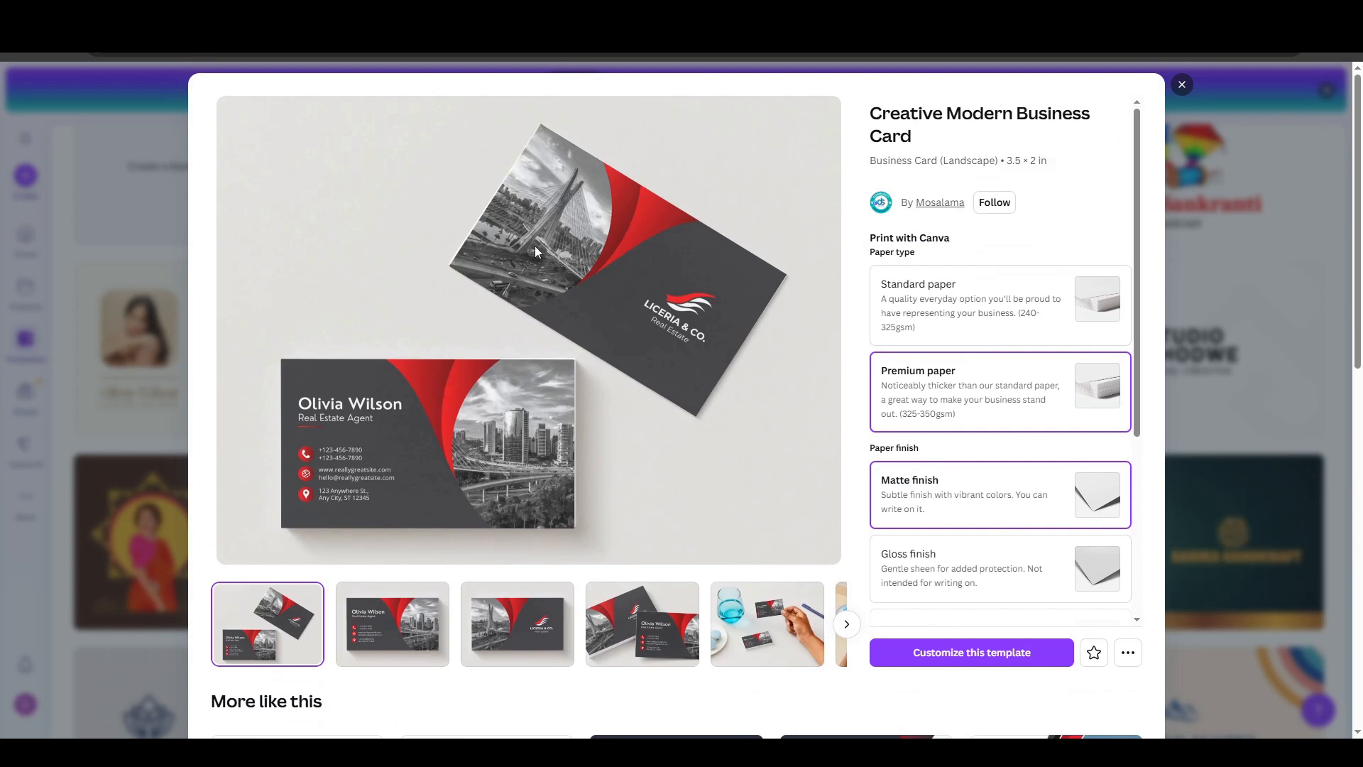
scroll(552, 352, down, 4)
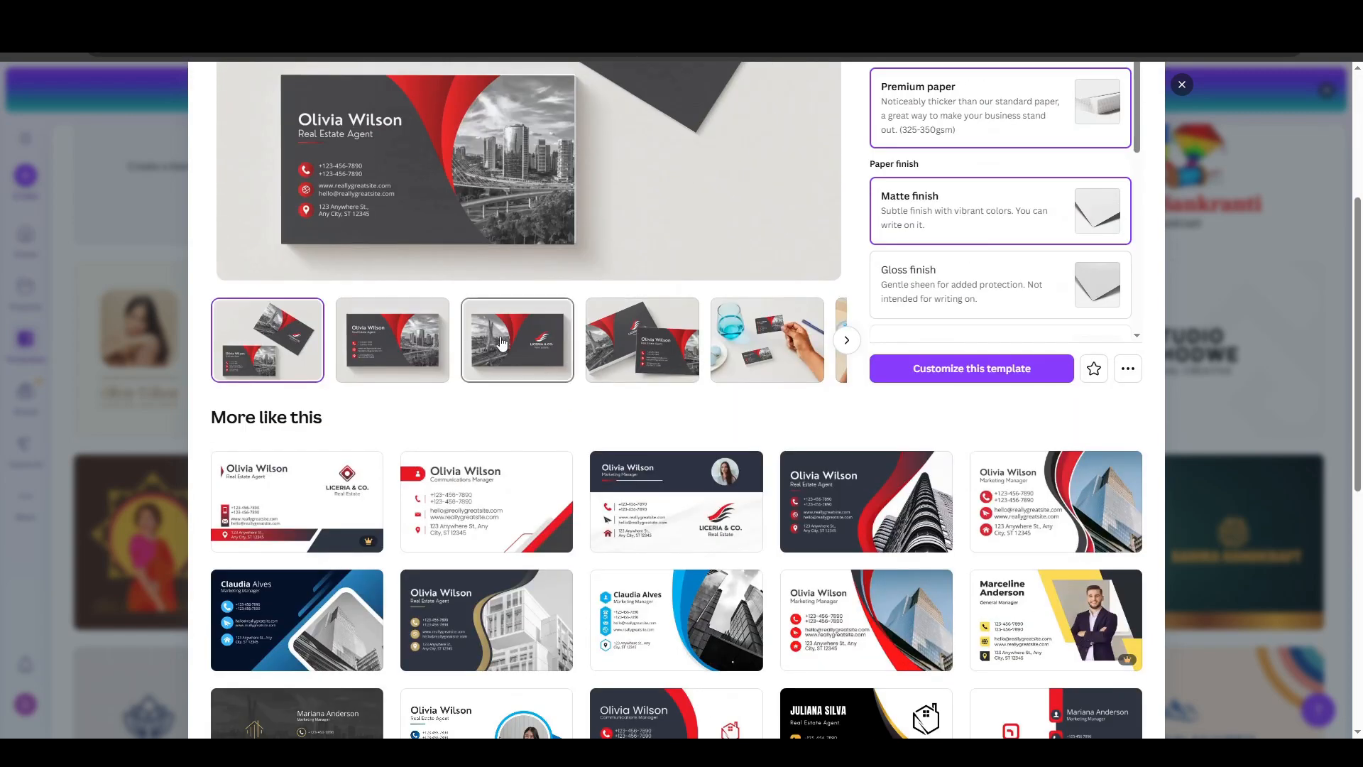
click(982, 381)
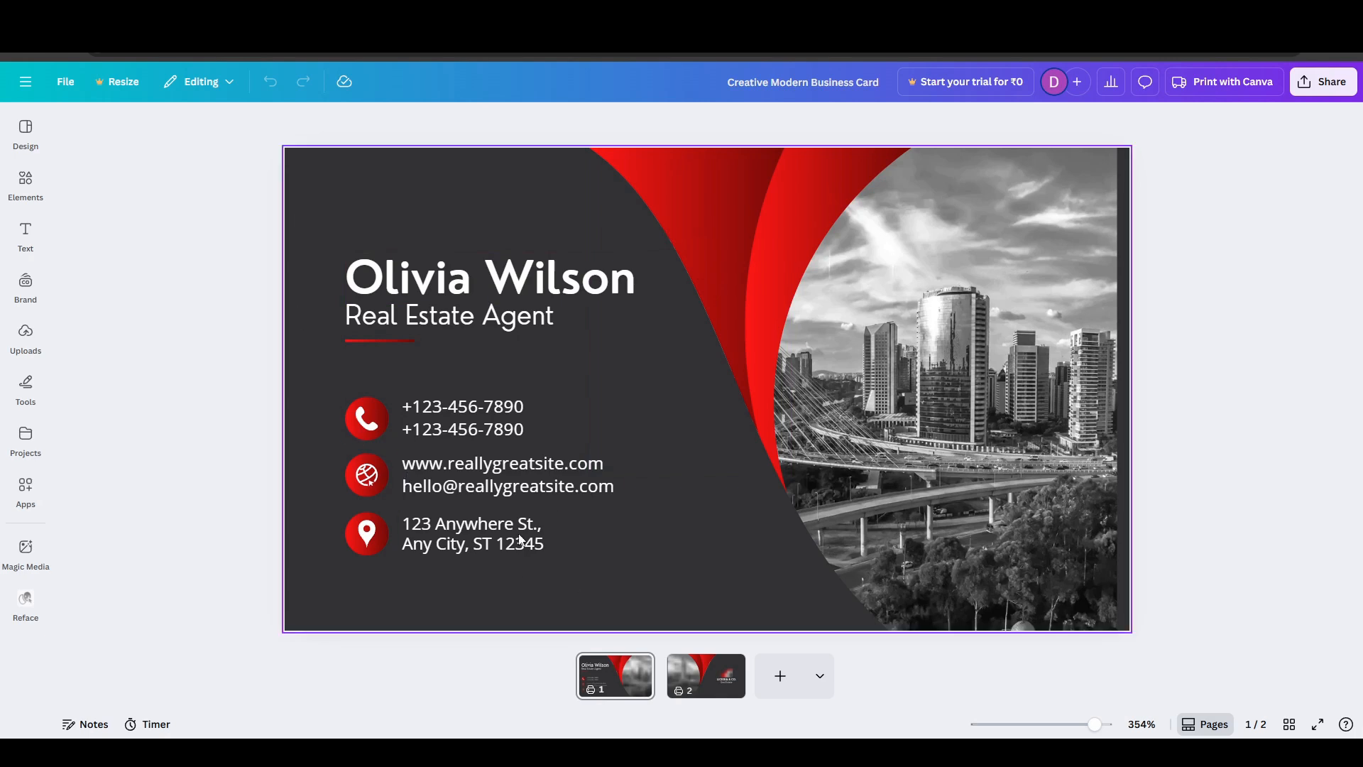
- View the business card's second page, return to the first page and select the city skyline photo
click(705, 702)
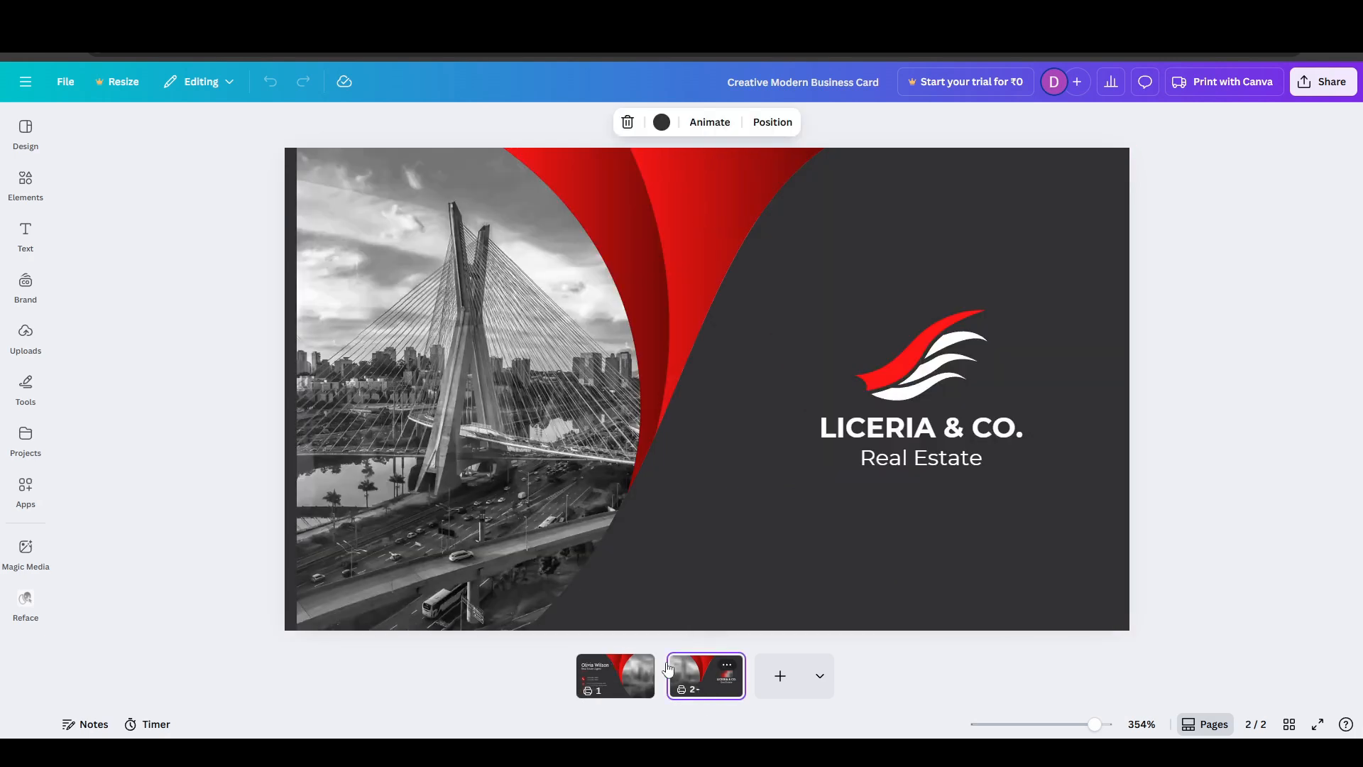
click(616, 686)
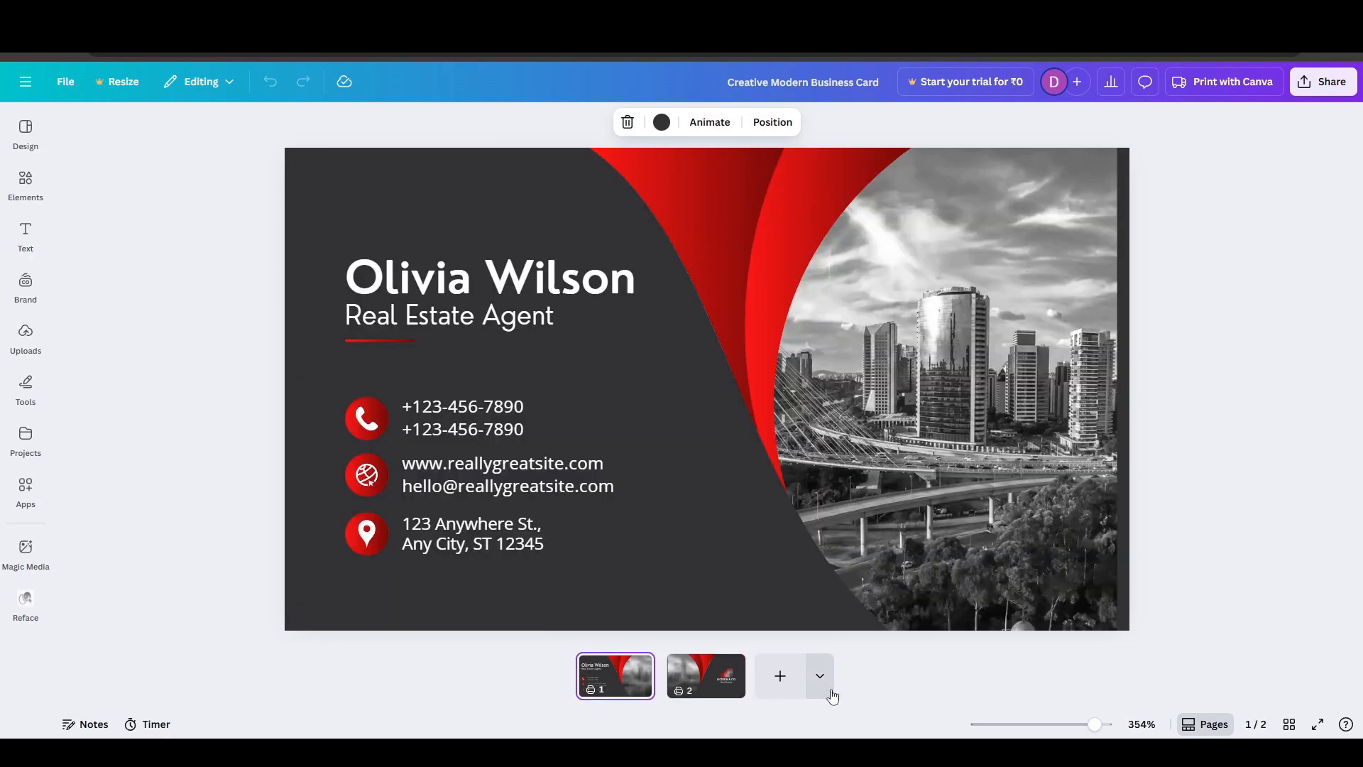
click(902, 370)
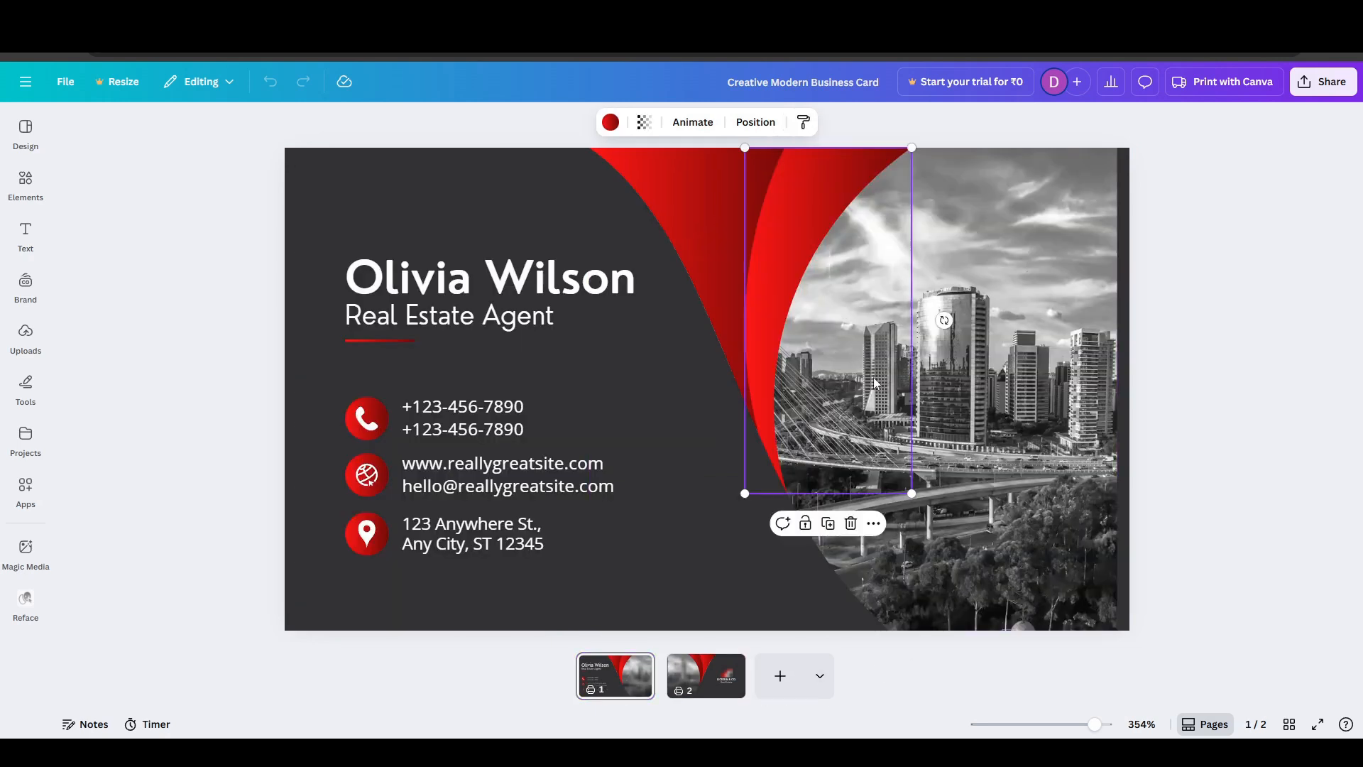
click(1020, 427)
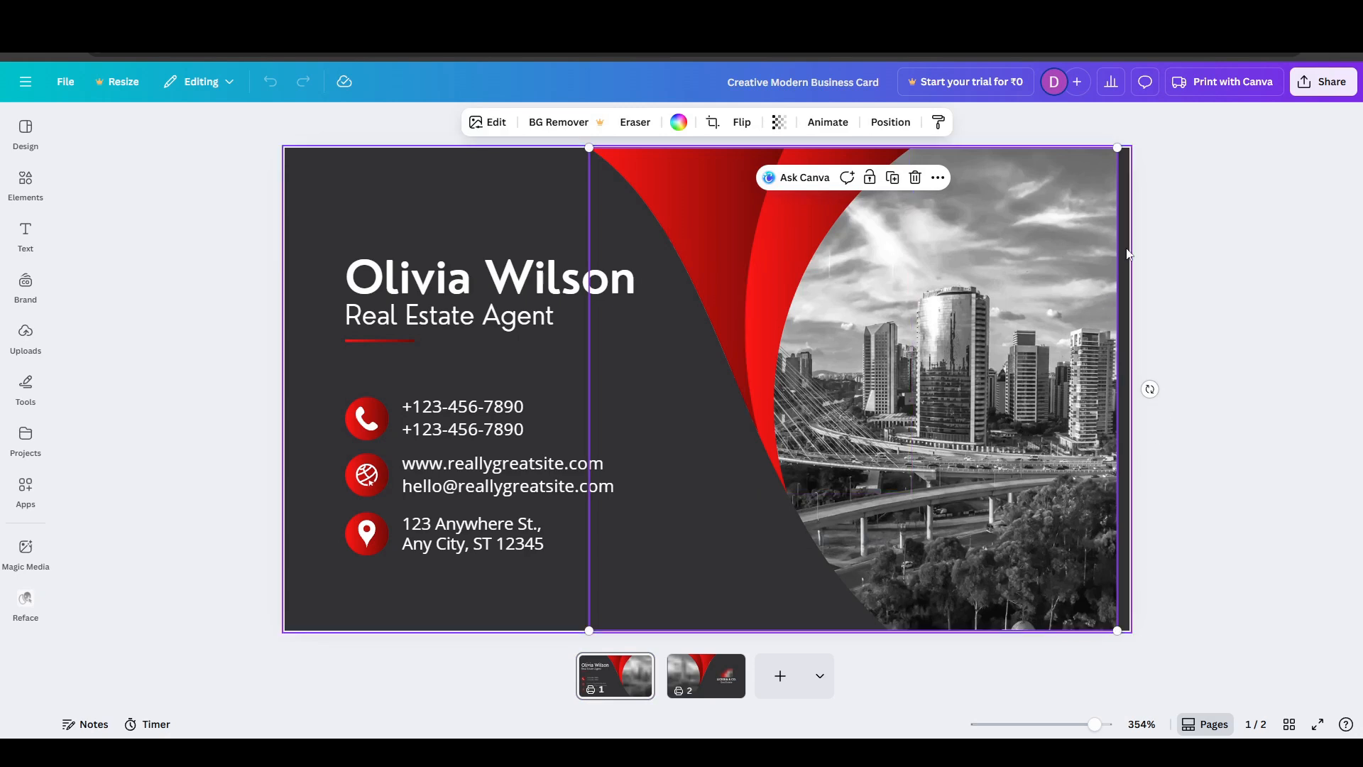
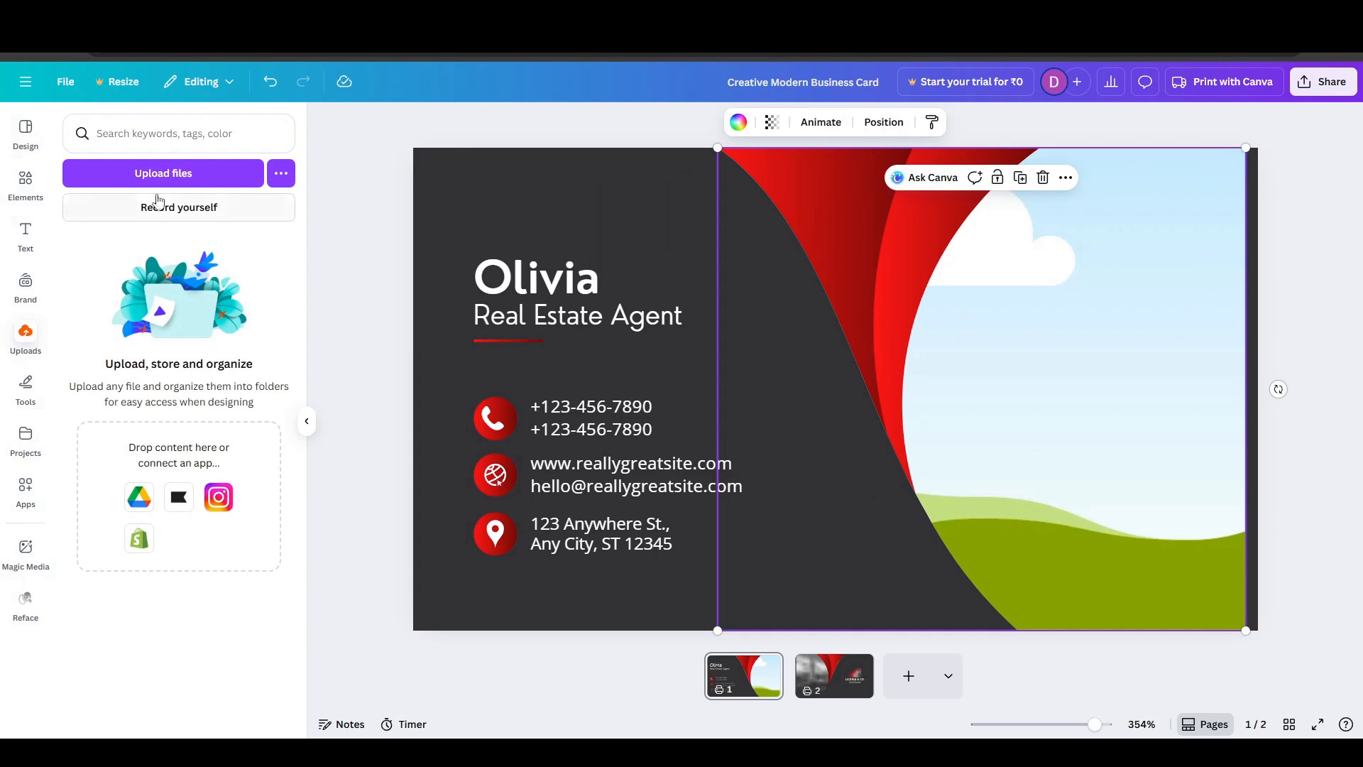
- Check the computer and Instagram upload sources for a replacement photo, close them, and undo the removal of the city skyline photo
click(218, 179)
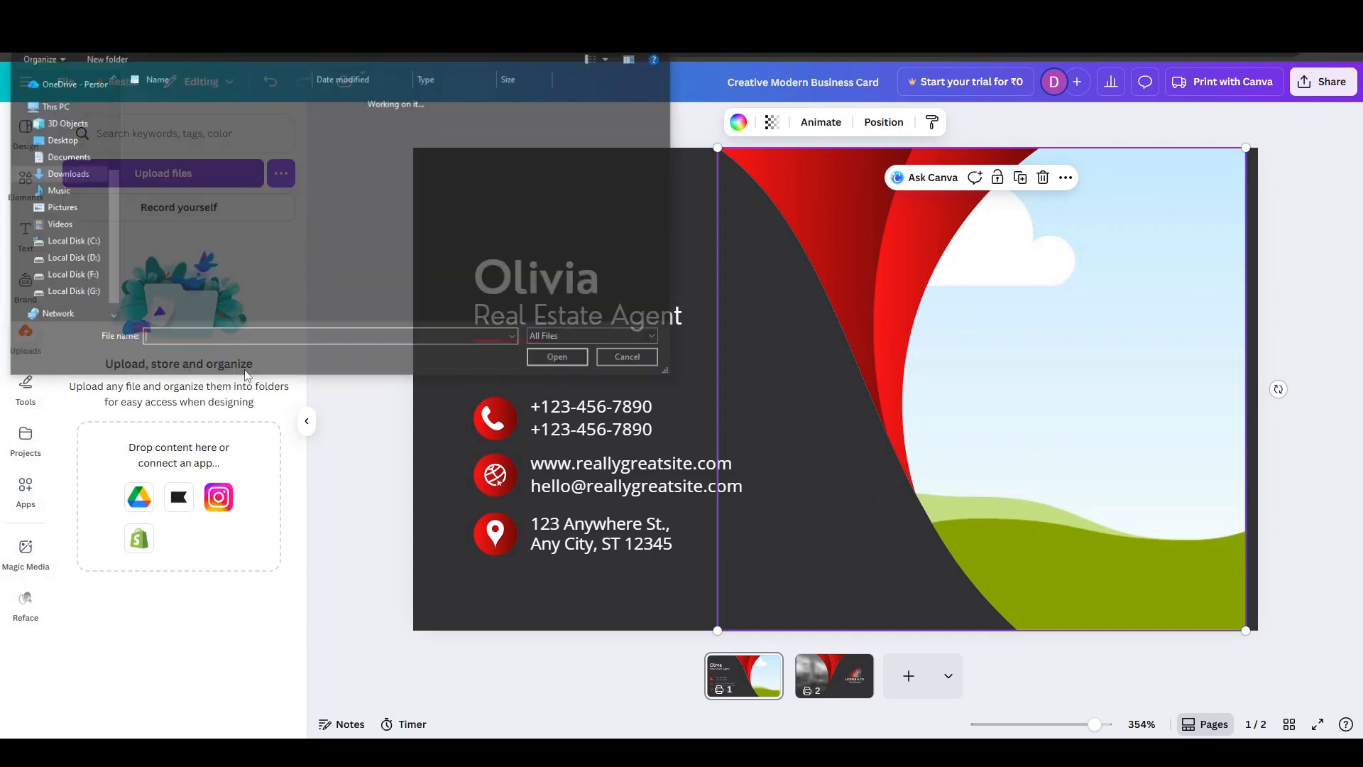
key(Escape)
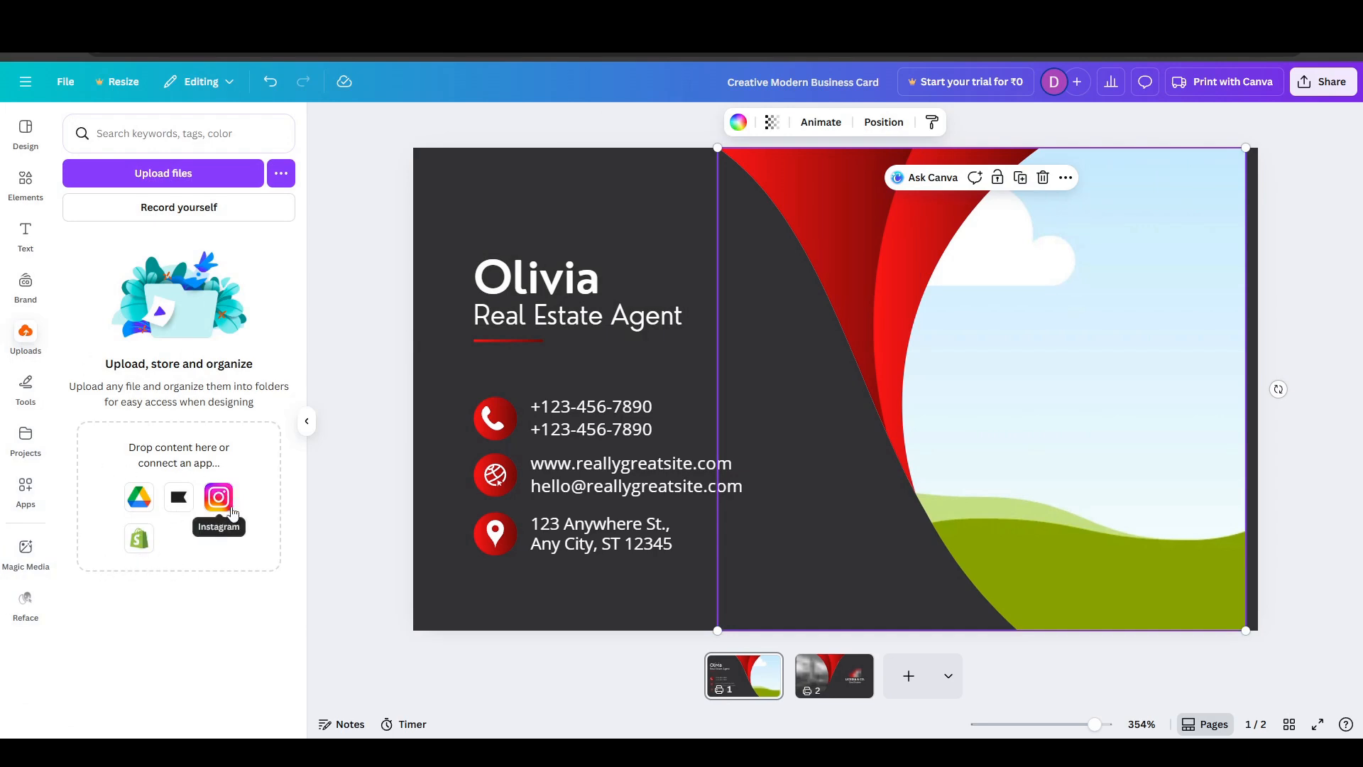
click(221, 502)
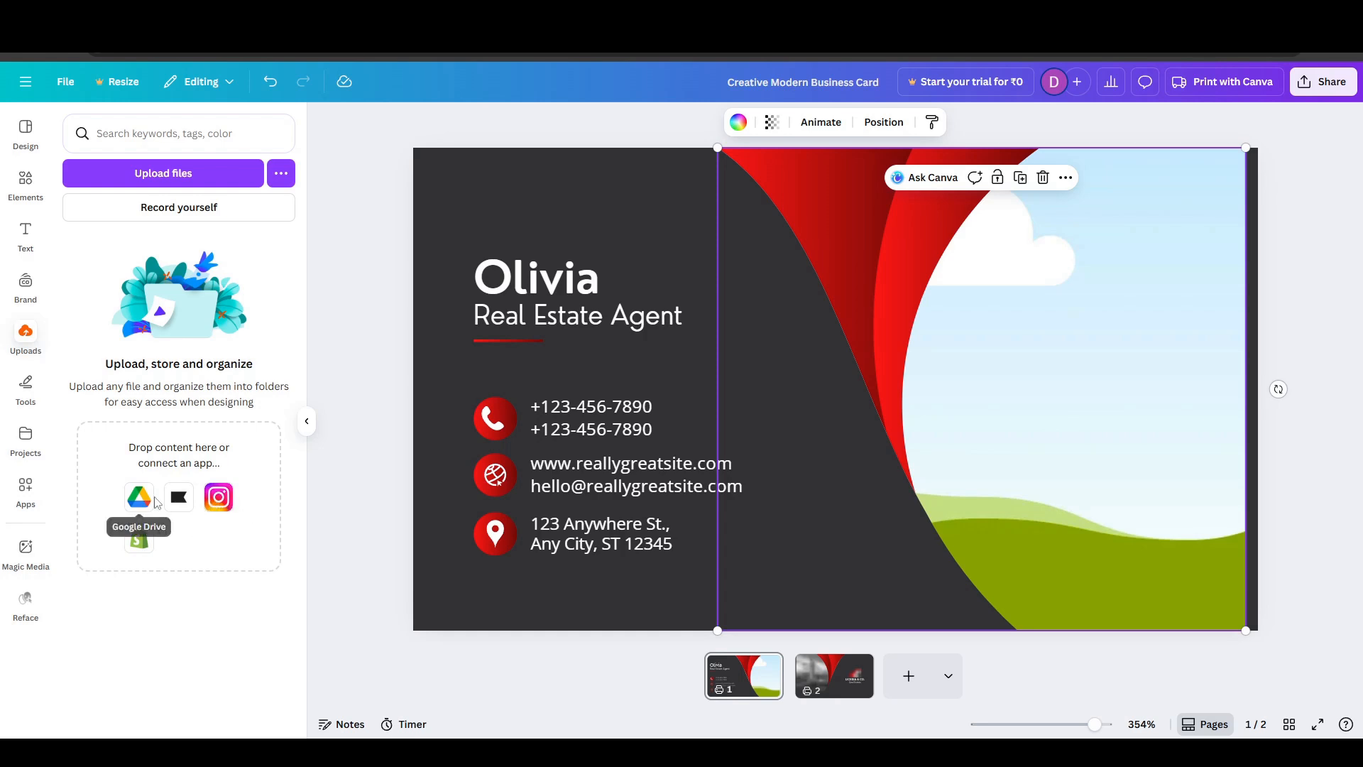
click(369, 568)
click(307, 421)
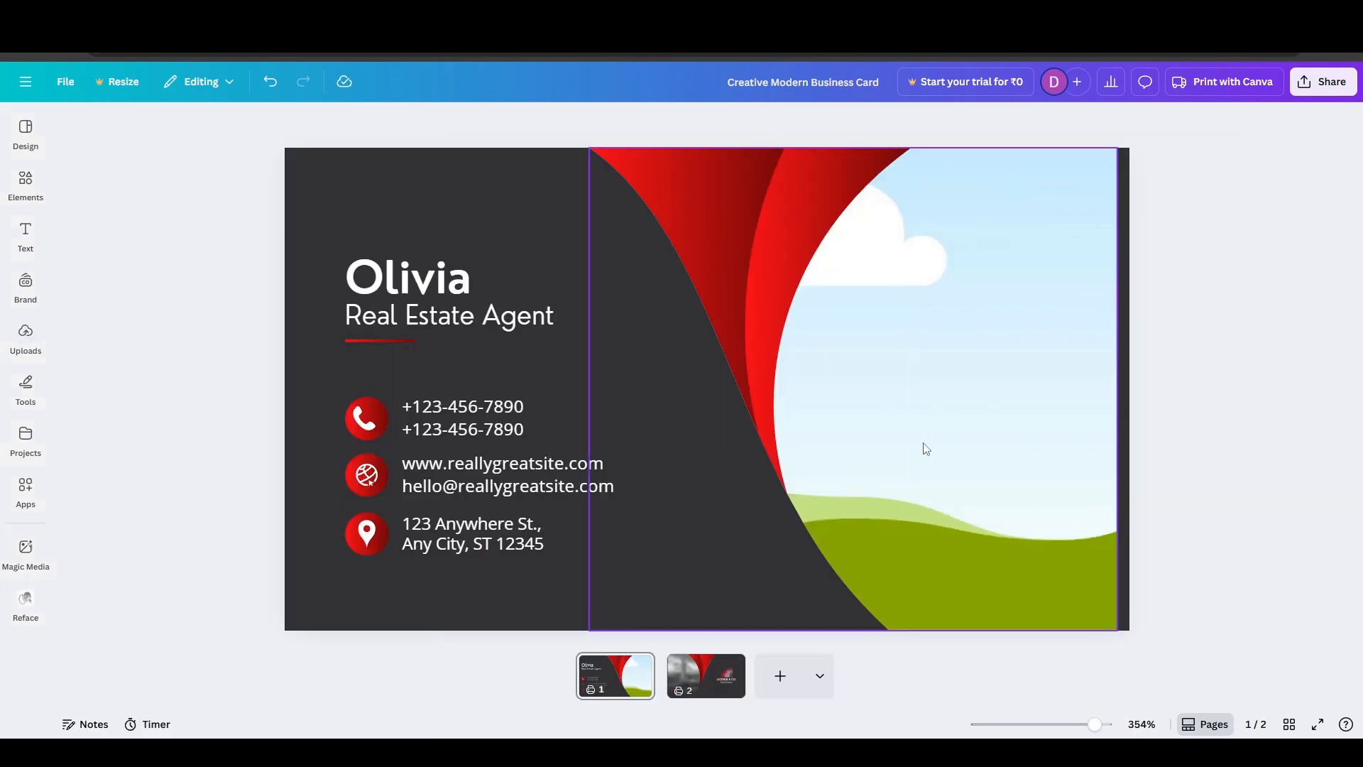
key(ctrl+z)
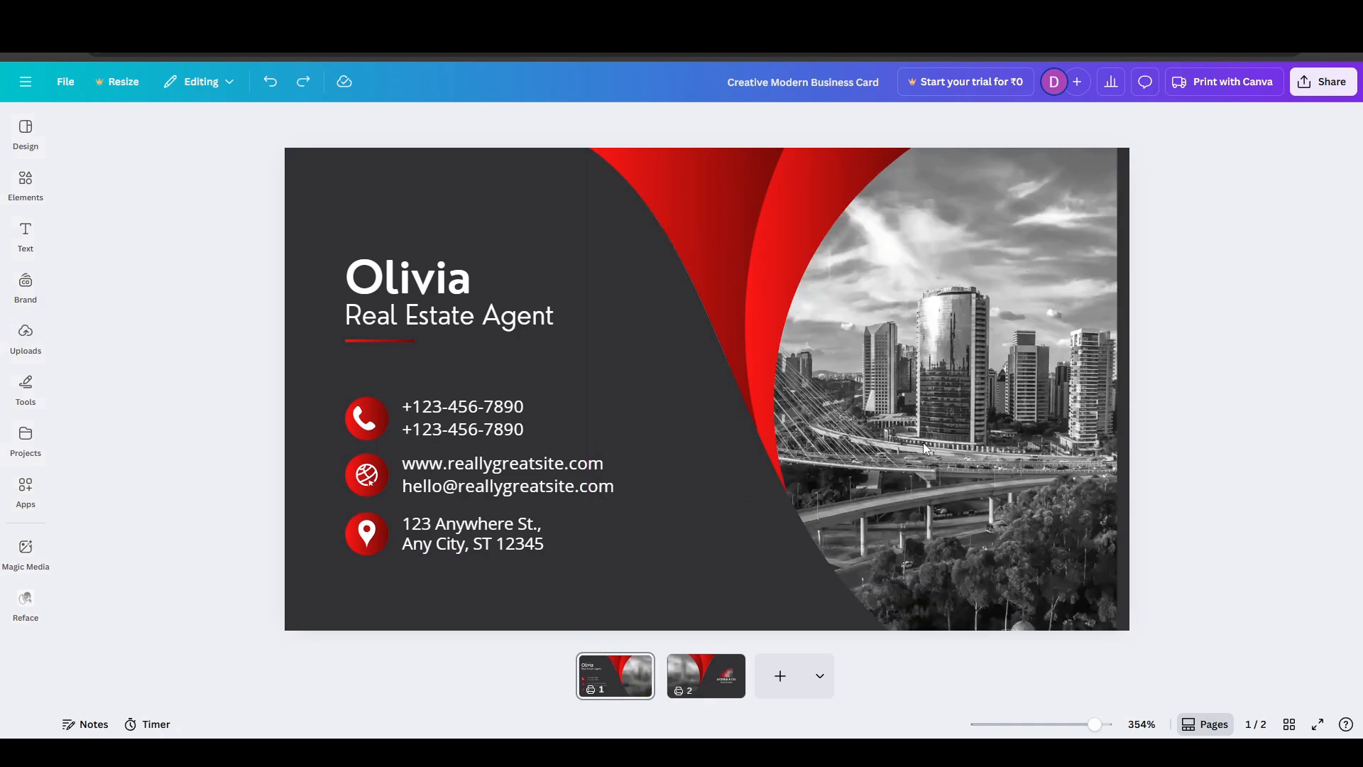
- On the business card's second page, shift the inner red curved shape slightly aside and move it back to its original place
click(711, 664)
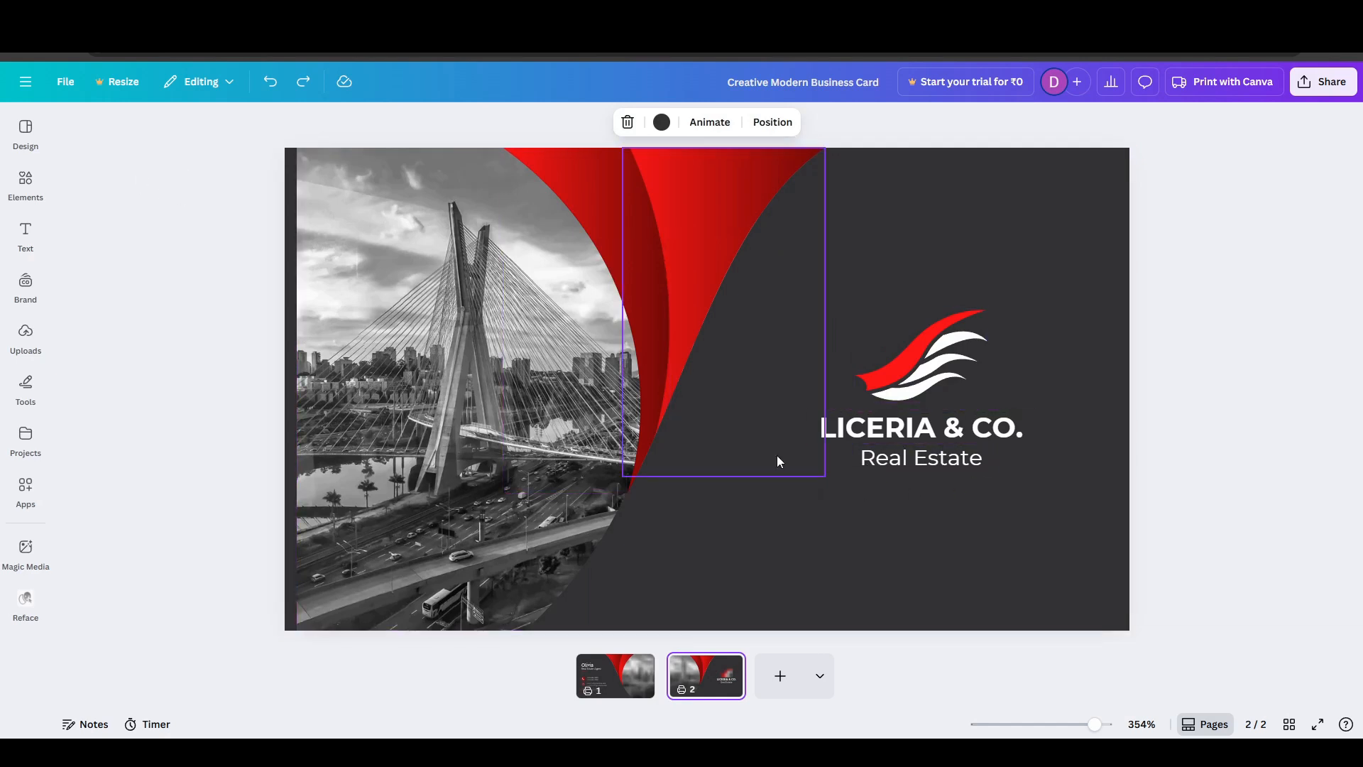
click(705, 276)
drag(671, 256, 703, 222)
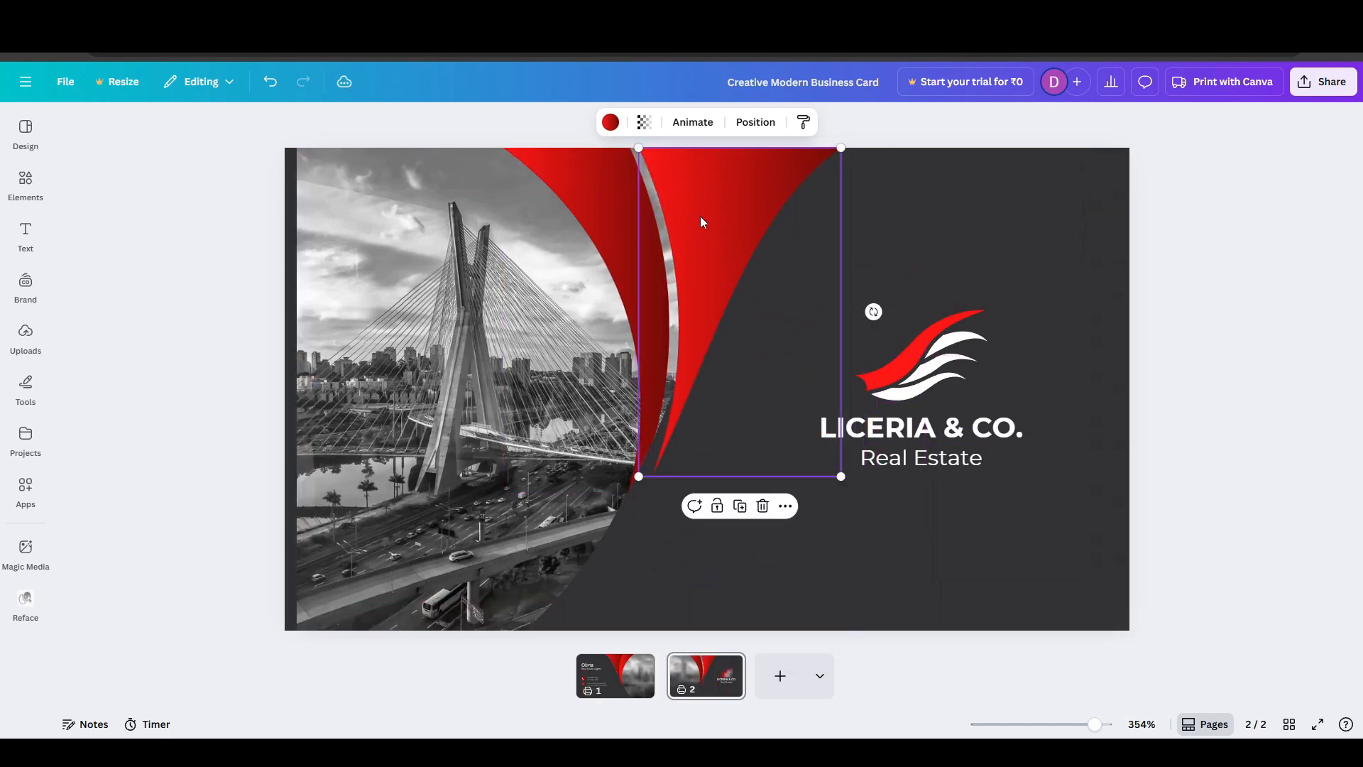
click(816, 301)
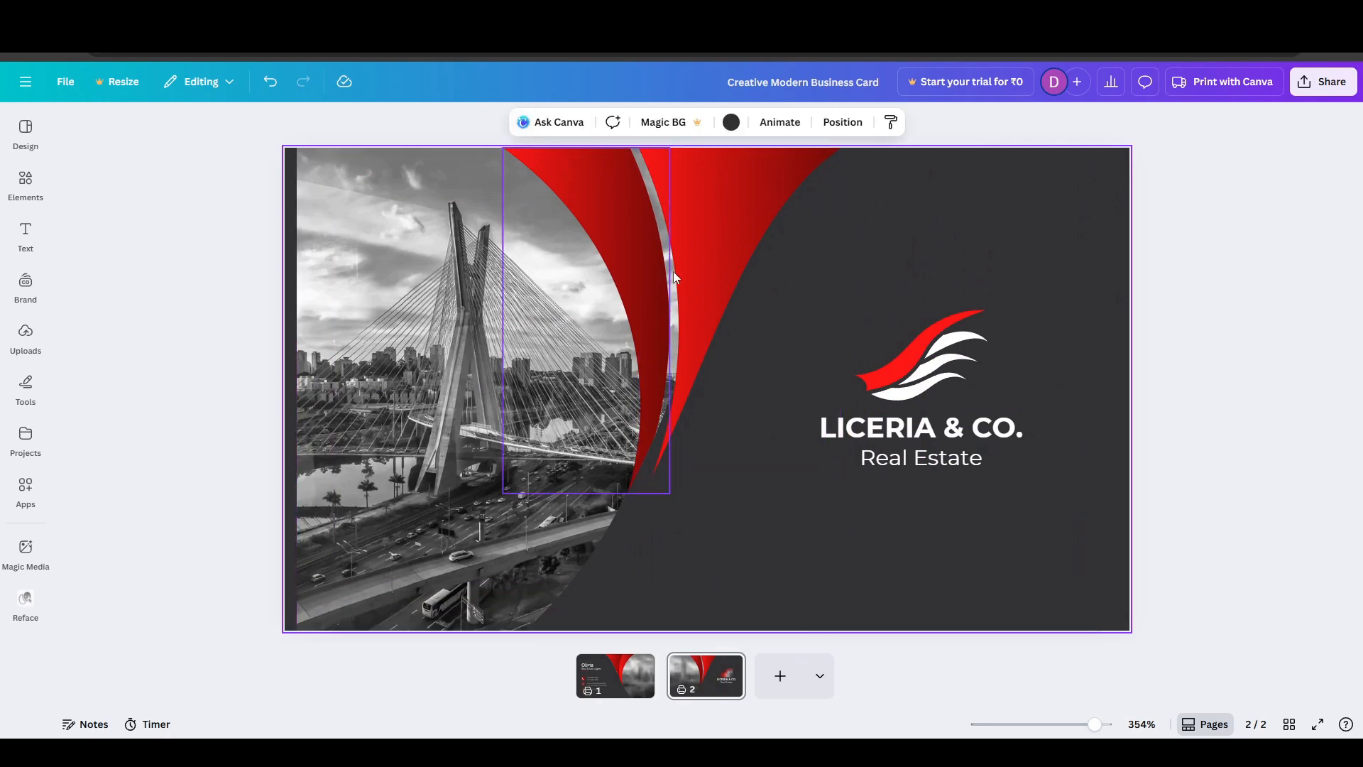
mouse_move(720, 232)
mouse_down()
mouse_move(548, 228)
mouse_move(435, 257)
mouse_move(463, 220)
mouse_move(310, 222)
mouse_move(651, 200)
mouse_move(719, 203)
mouse_move(715, 228)
mouse_up()
click(1205, 210)
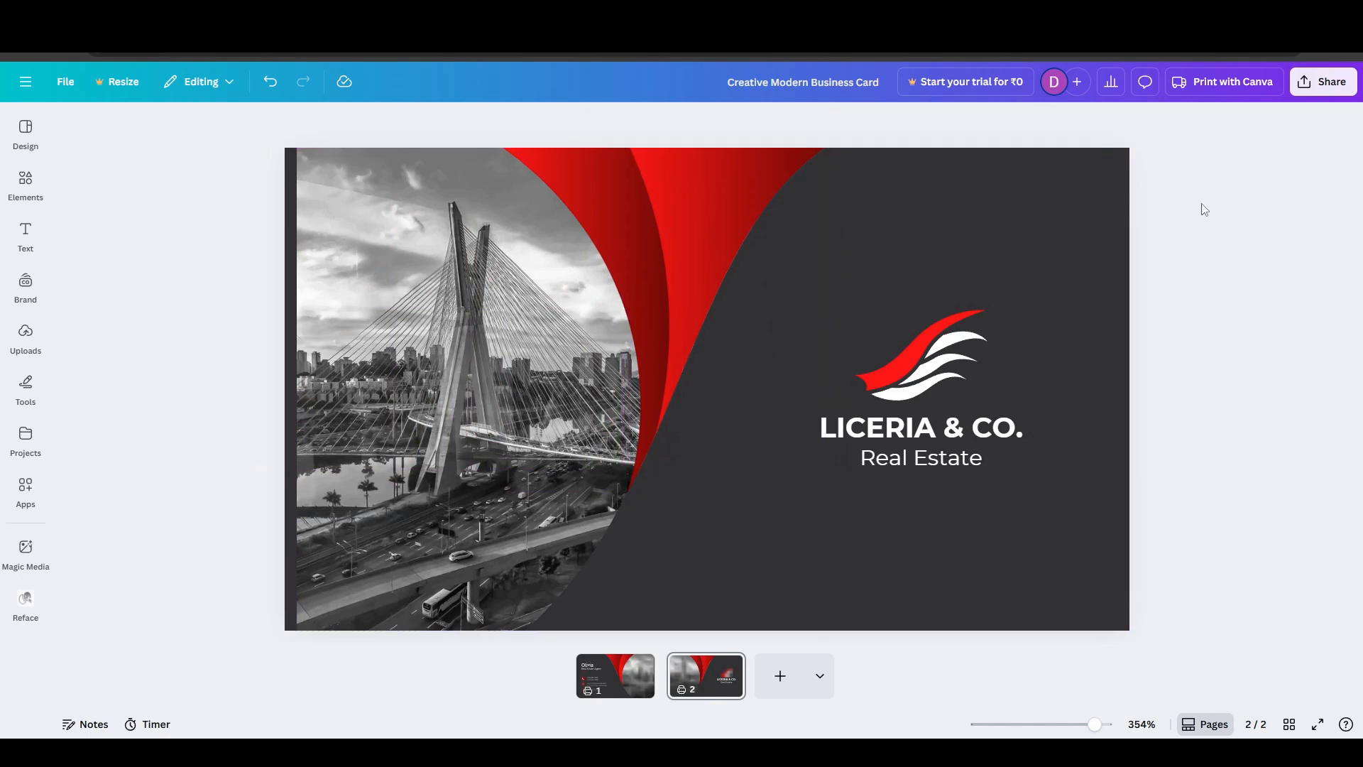
- Go back to the Creative Modern Business Card template preview, examine the similar designs, and close the preview
click(25, 231)
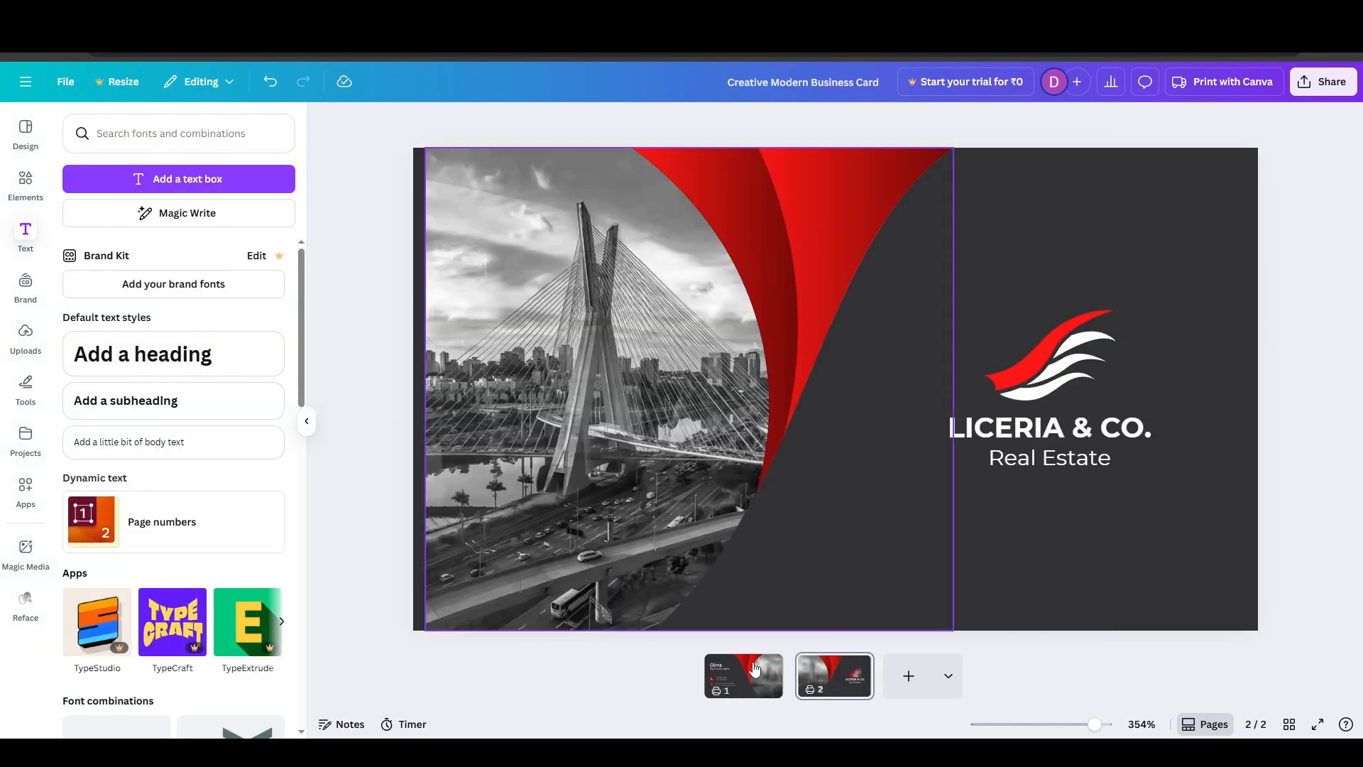
scroll(387, 483, up, 3)
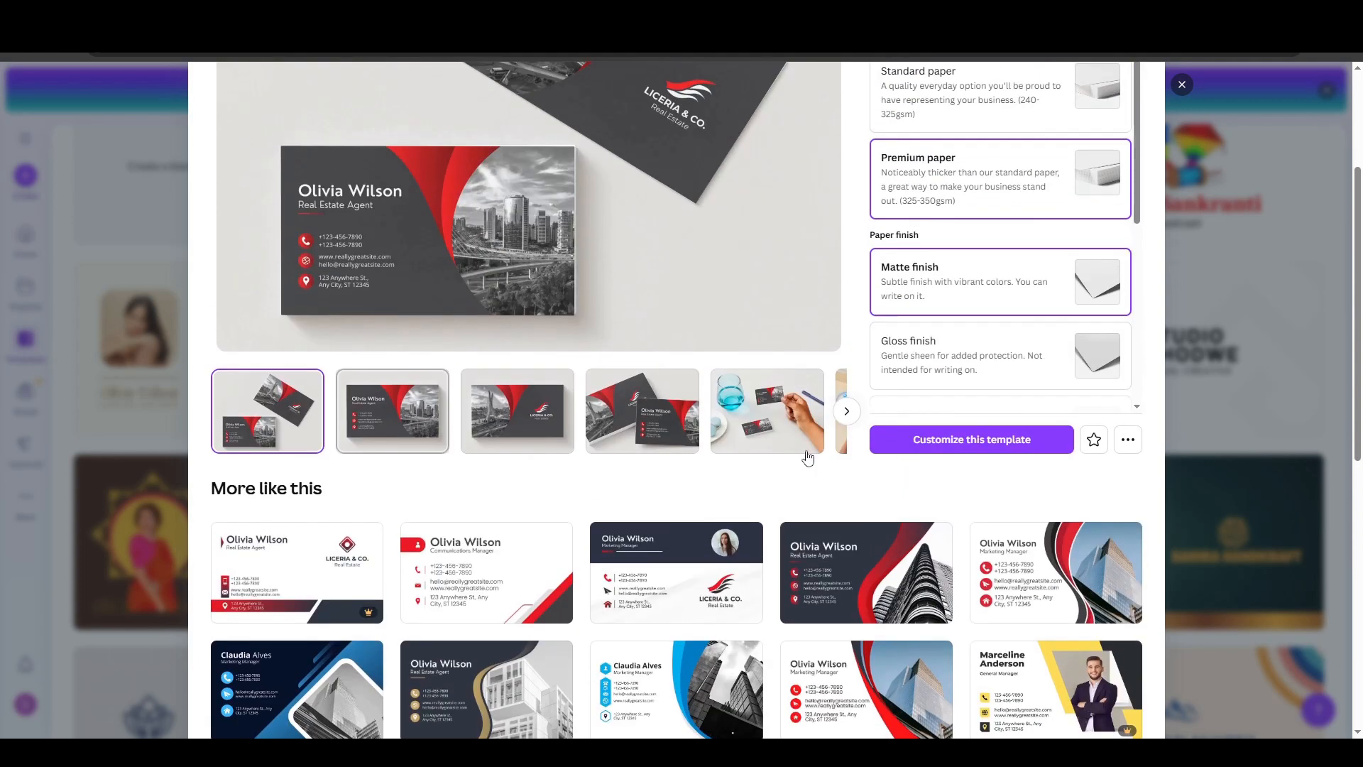
scroll(673, 157, up, 3)
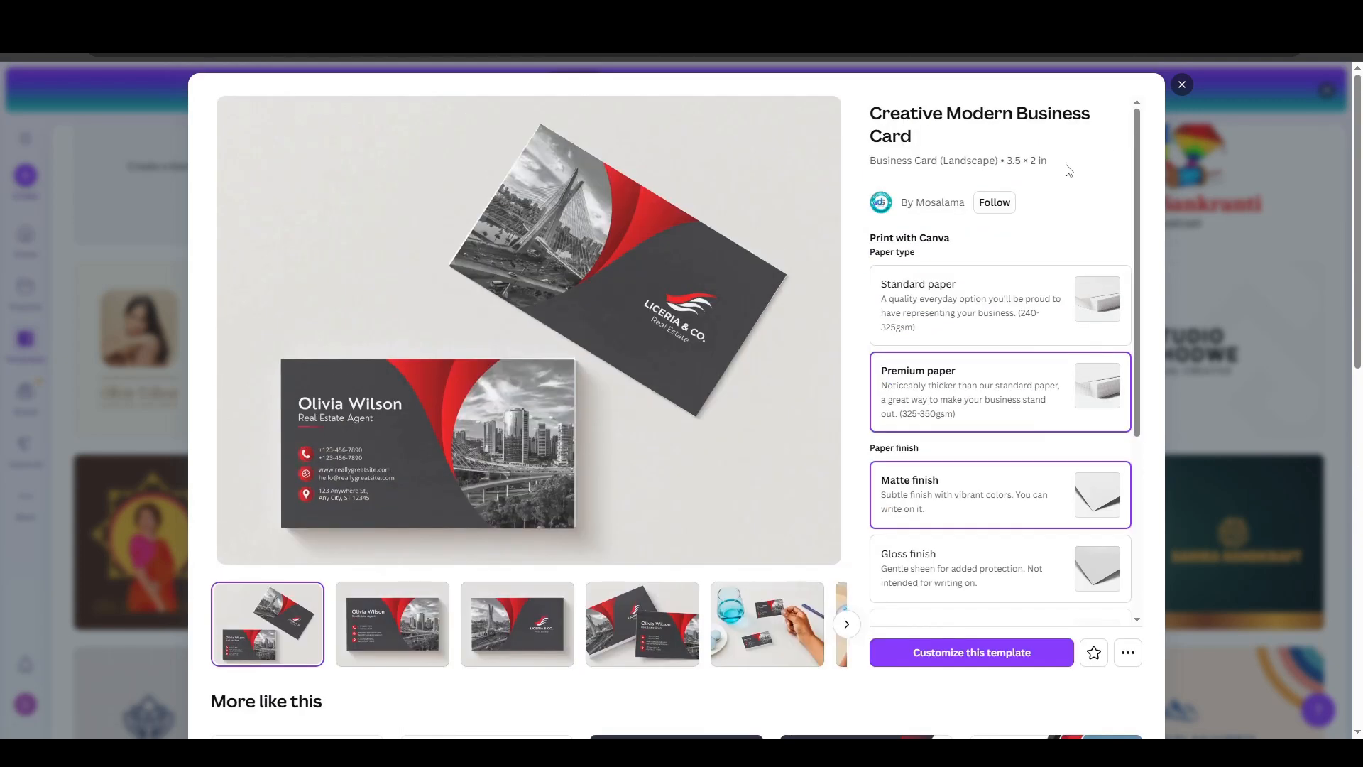
scroll(973, 344, down, 4)
scroll(676, 490, down, 7)
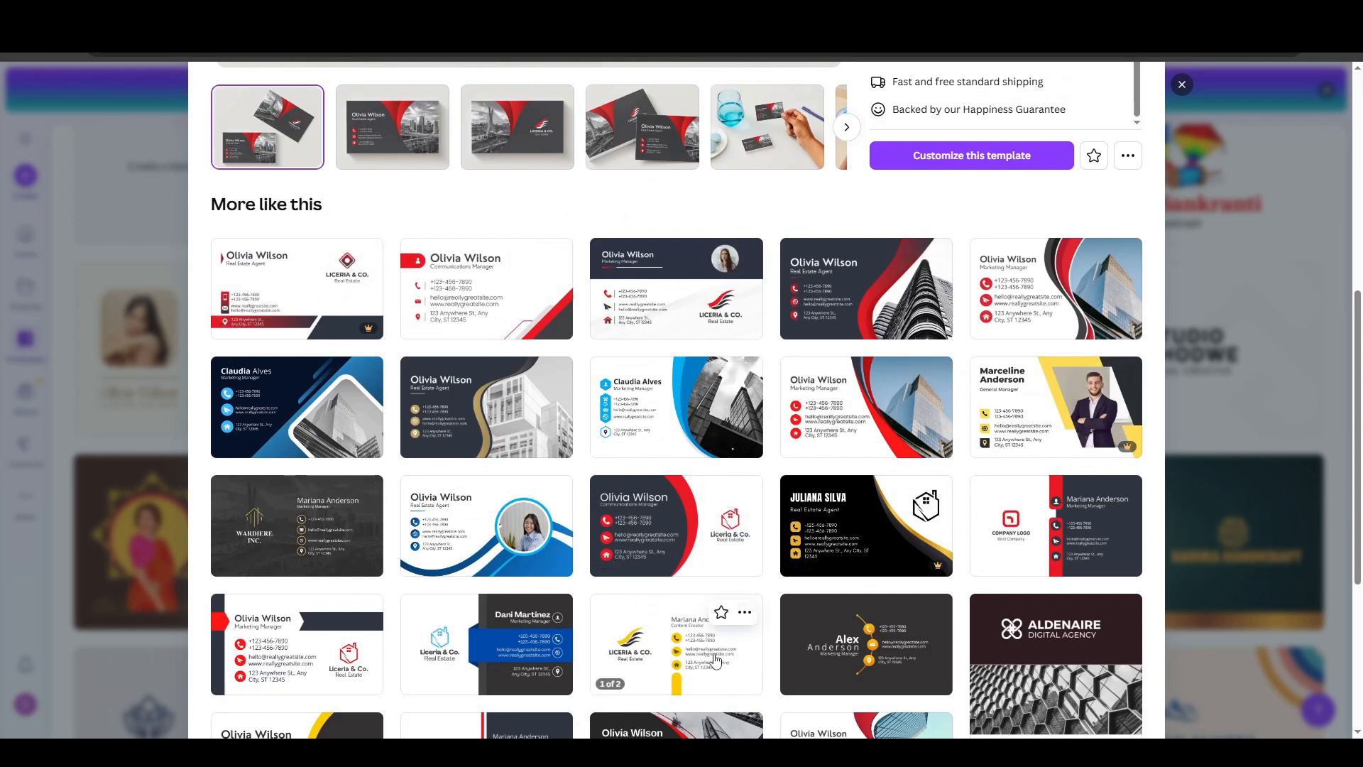
key(Escape)
scroll(103, 310, up, 4)
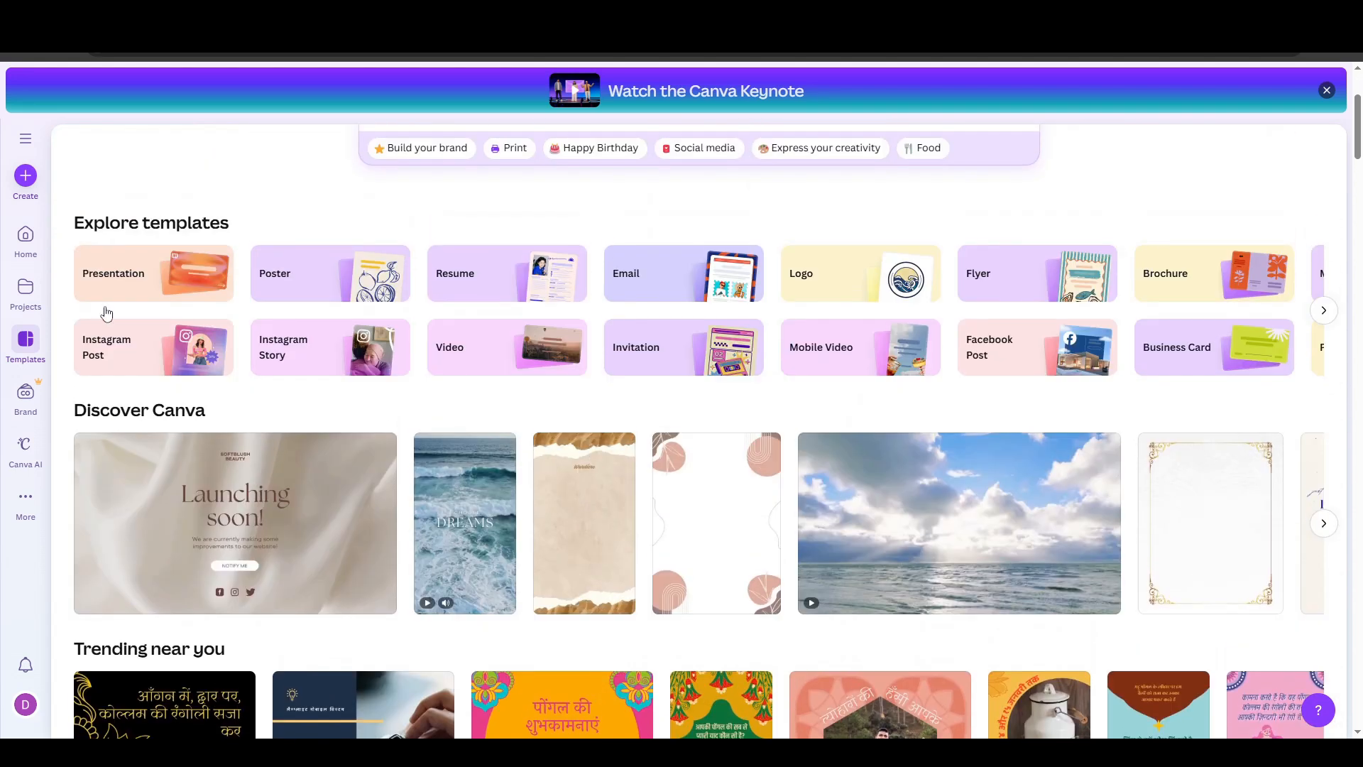
- Browse the design types offered for creating a new design, and leave without choosing one
click(28, 178)
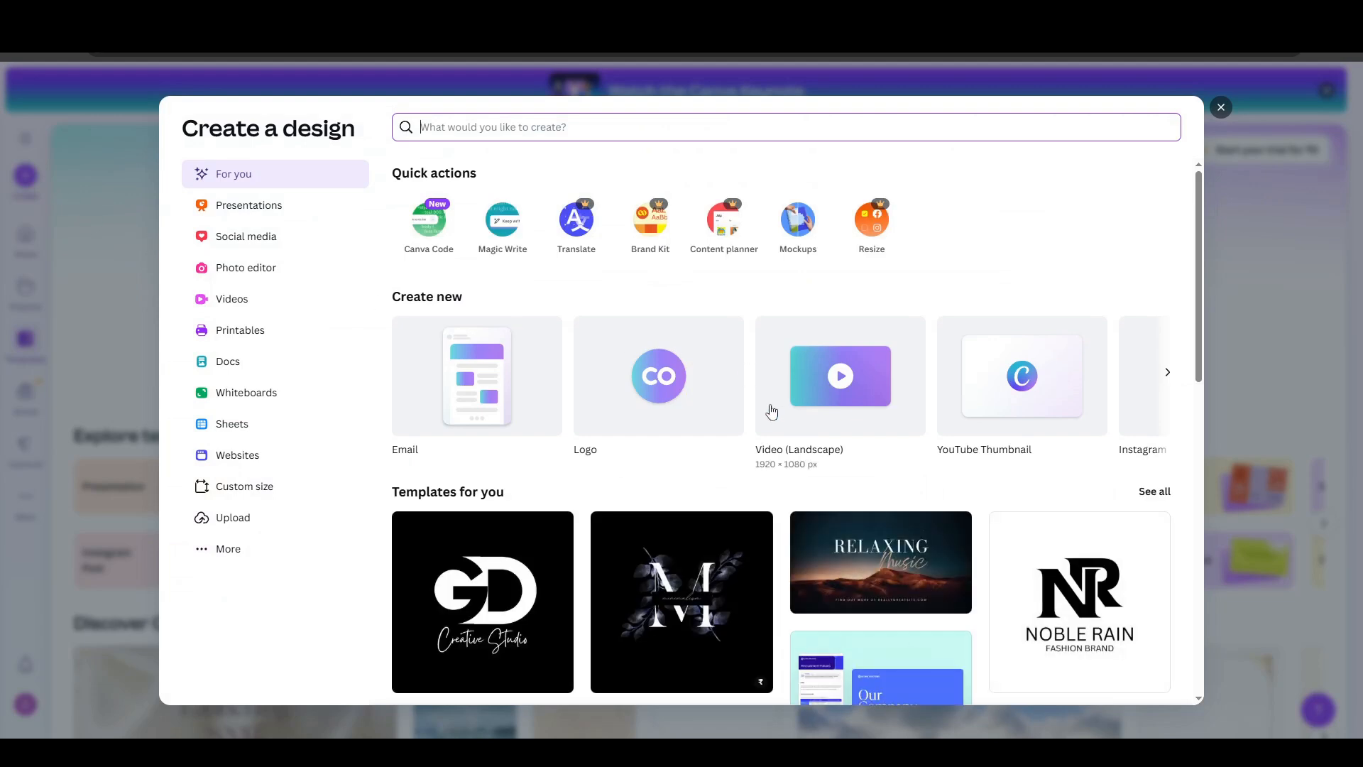
click(1168, 372)
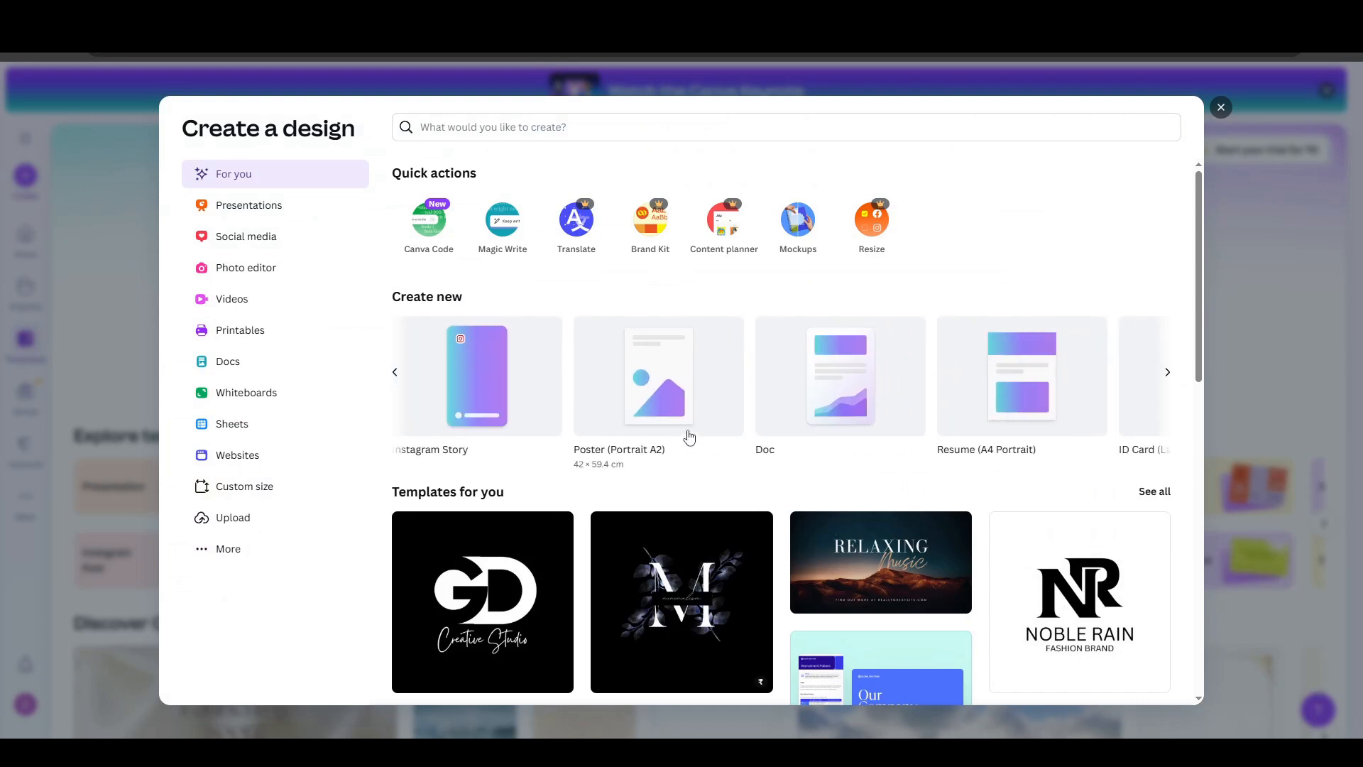
click(1168, 373)
key(Escape)
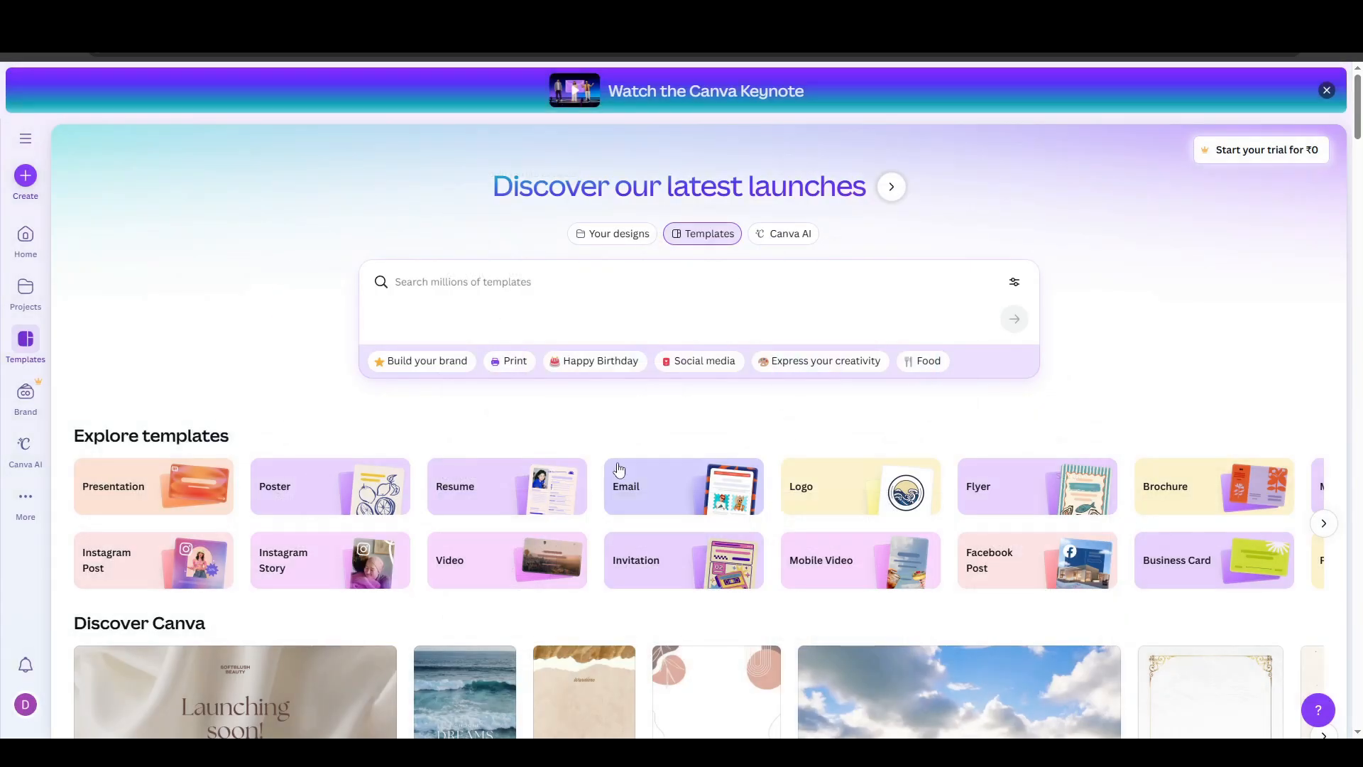
- Open the Resume template category and look through its designs
click(527, 487)
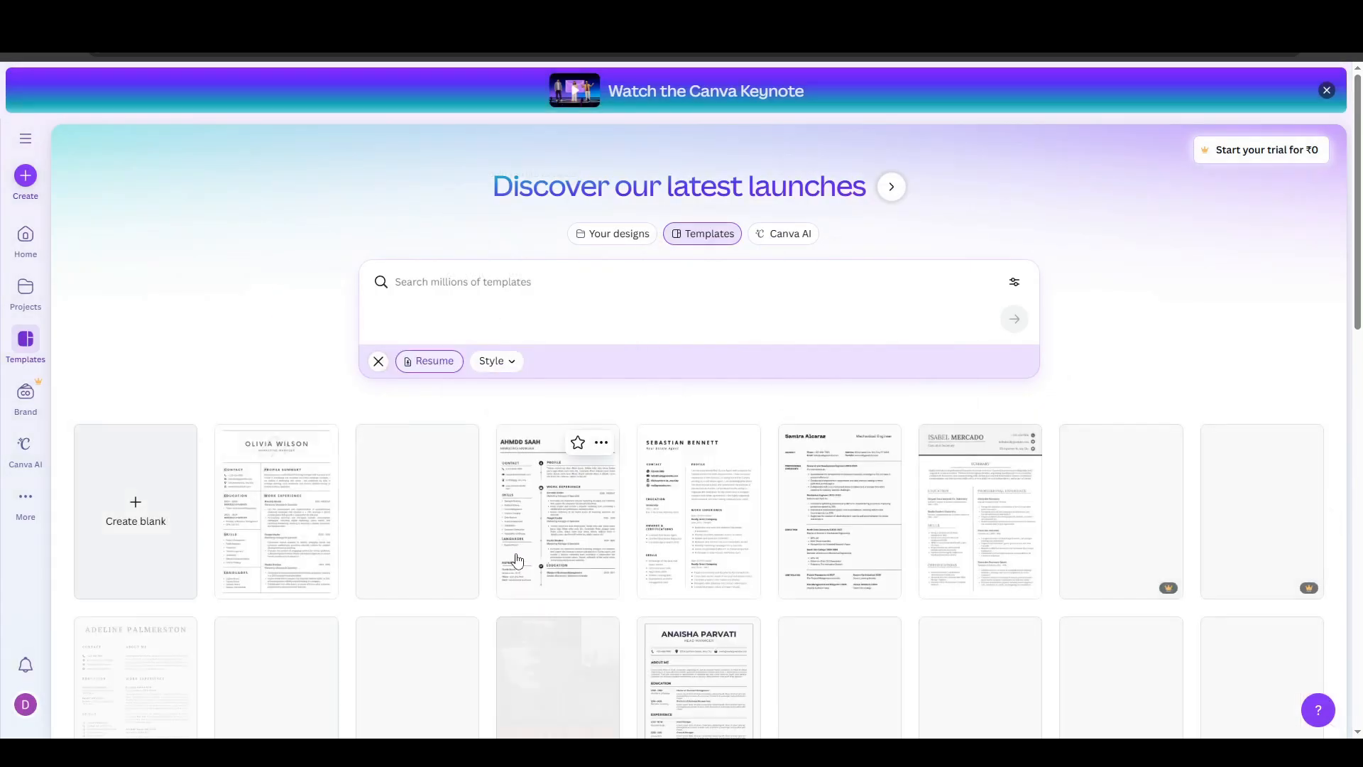
scroll(624, 564, down, 1)
scroll(624, 564, down, 3)
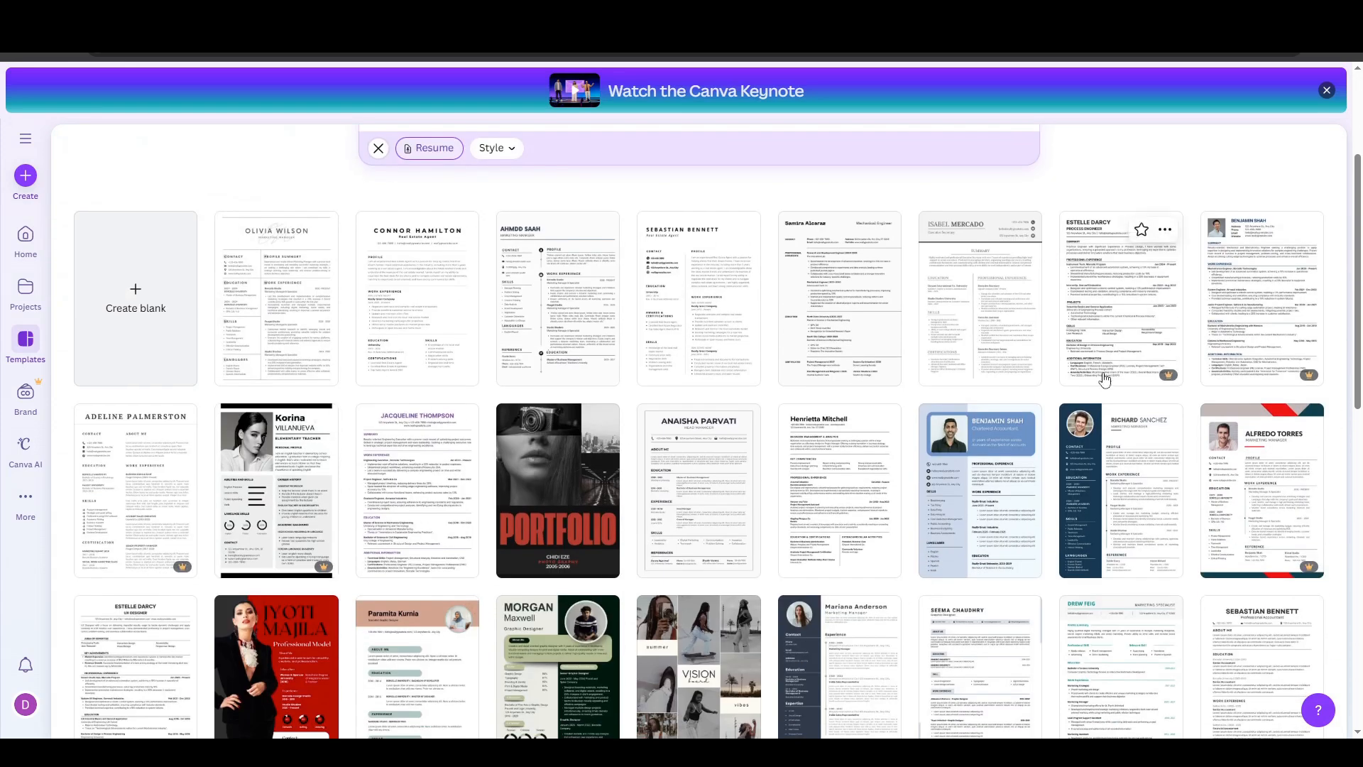
scroll(994, 553, down, 3)
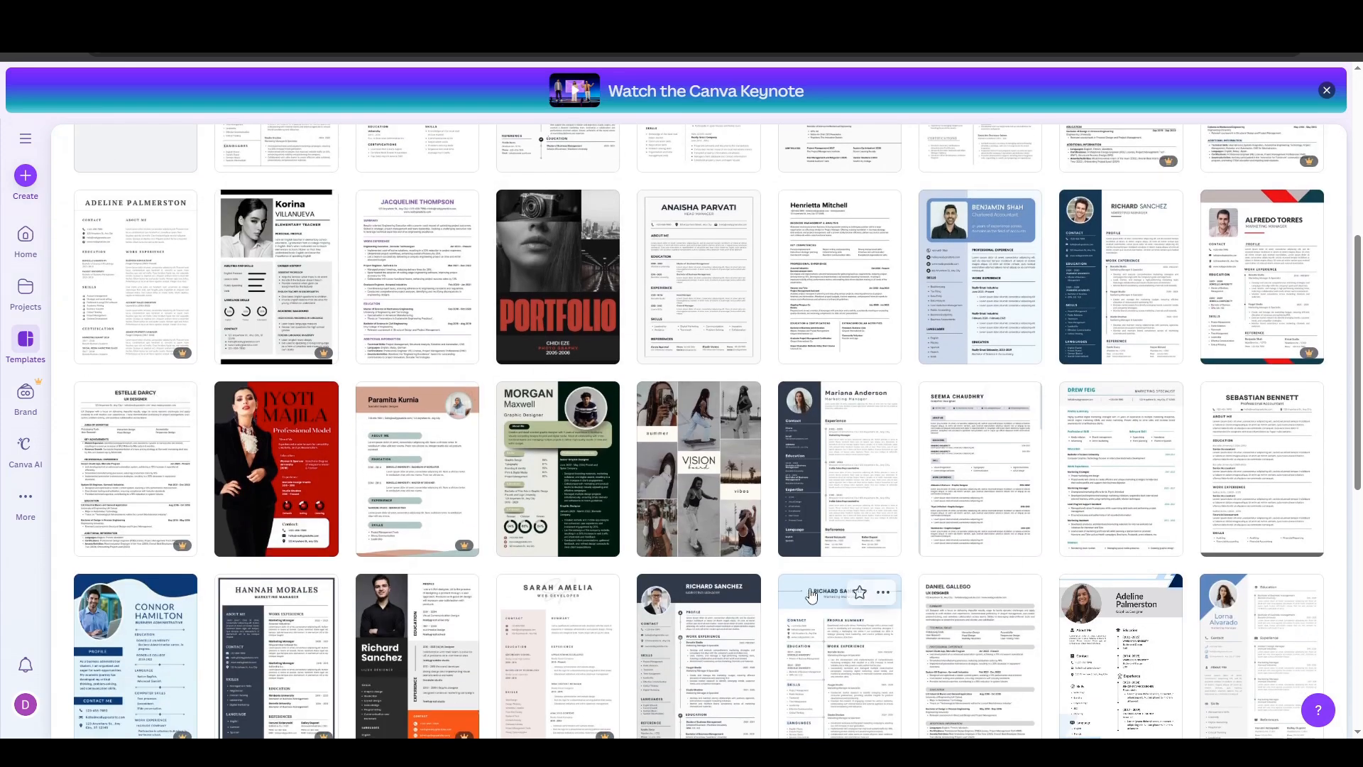
scroll(812, 595, down, 3)
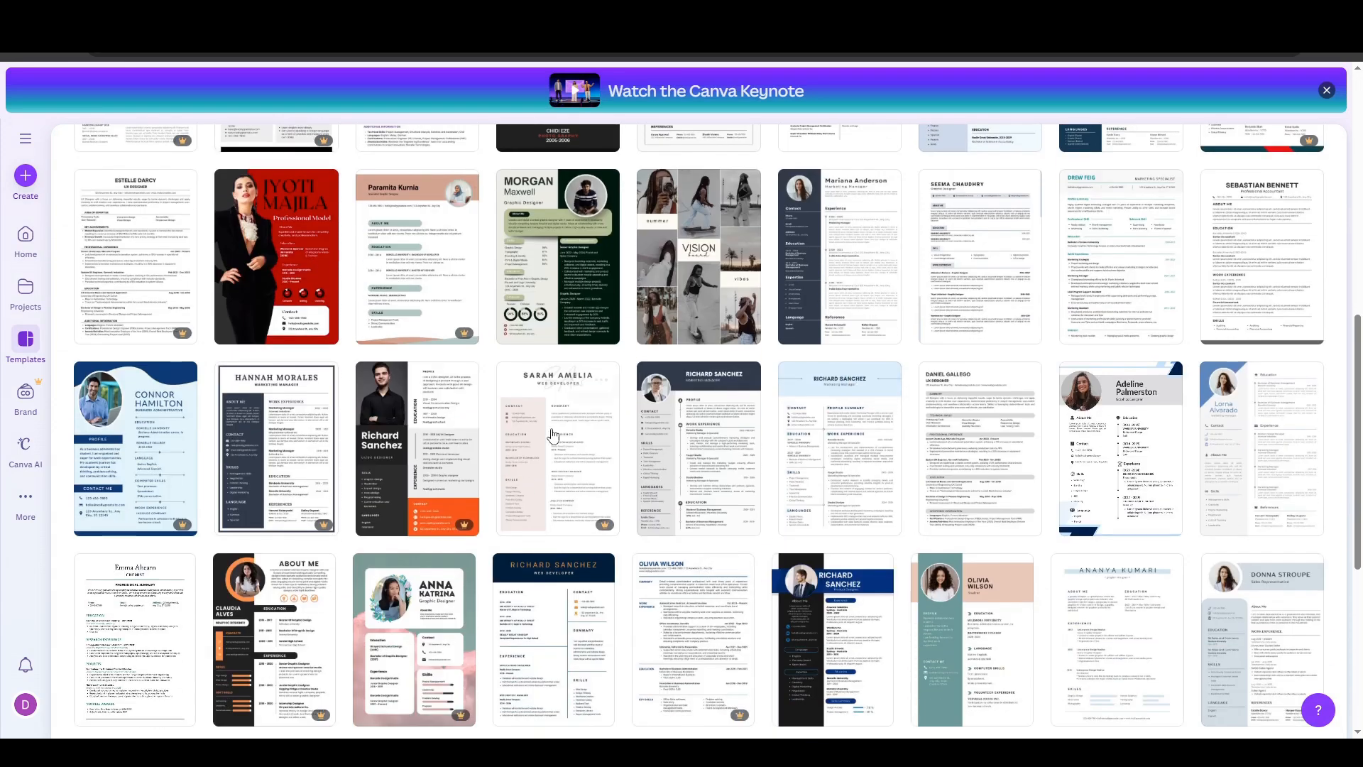
- Create a new blank Resume (A4 Portrait) design and select its page
click(26, 177)
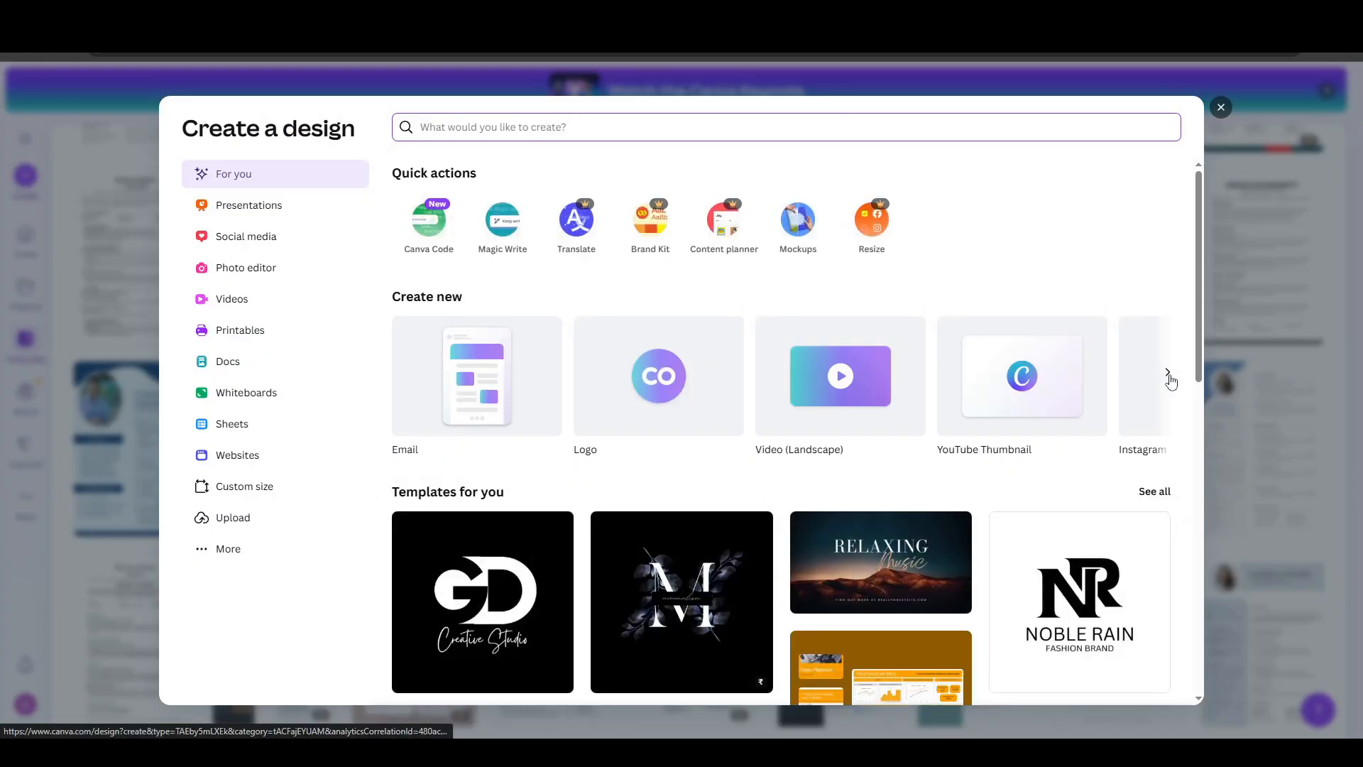
click(1168, 373)
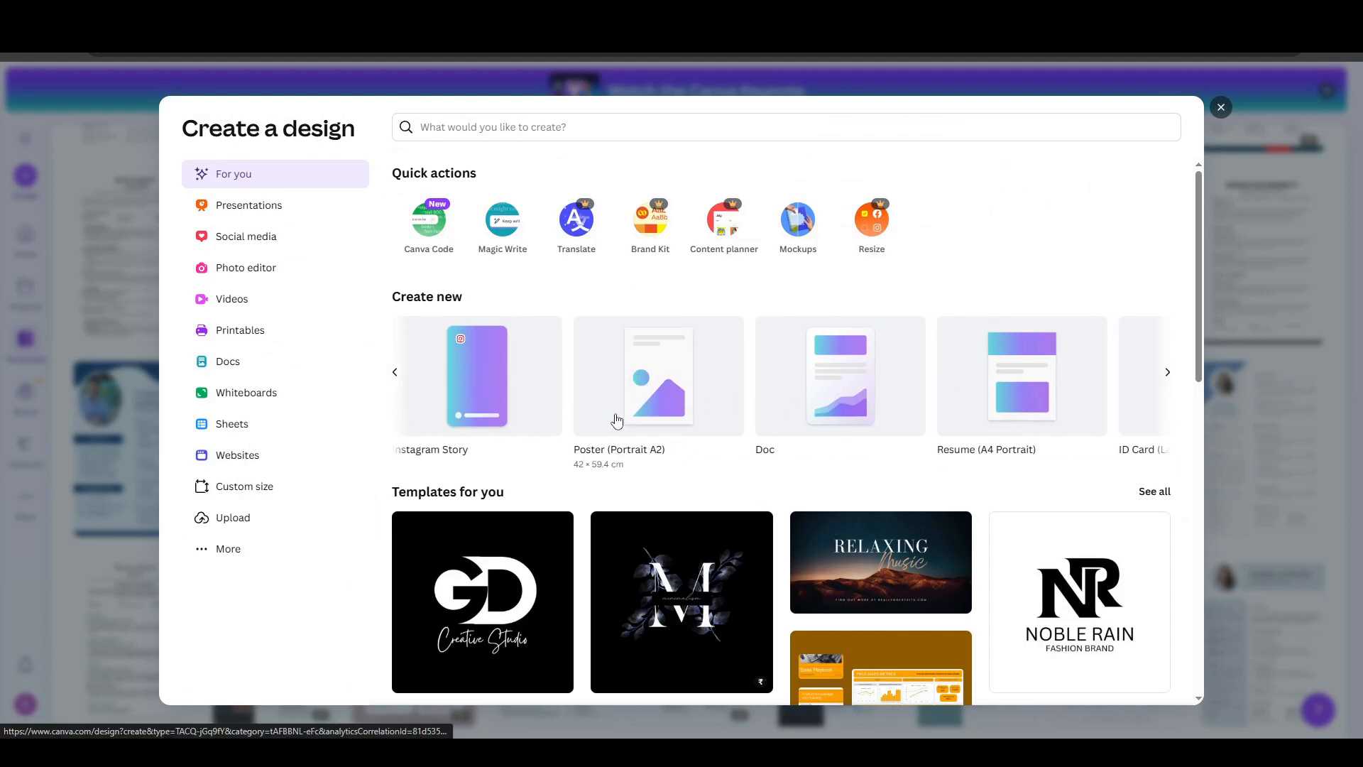
click(1022, 415)
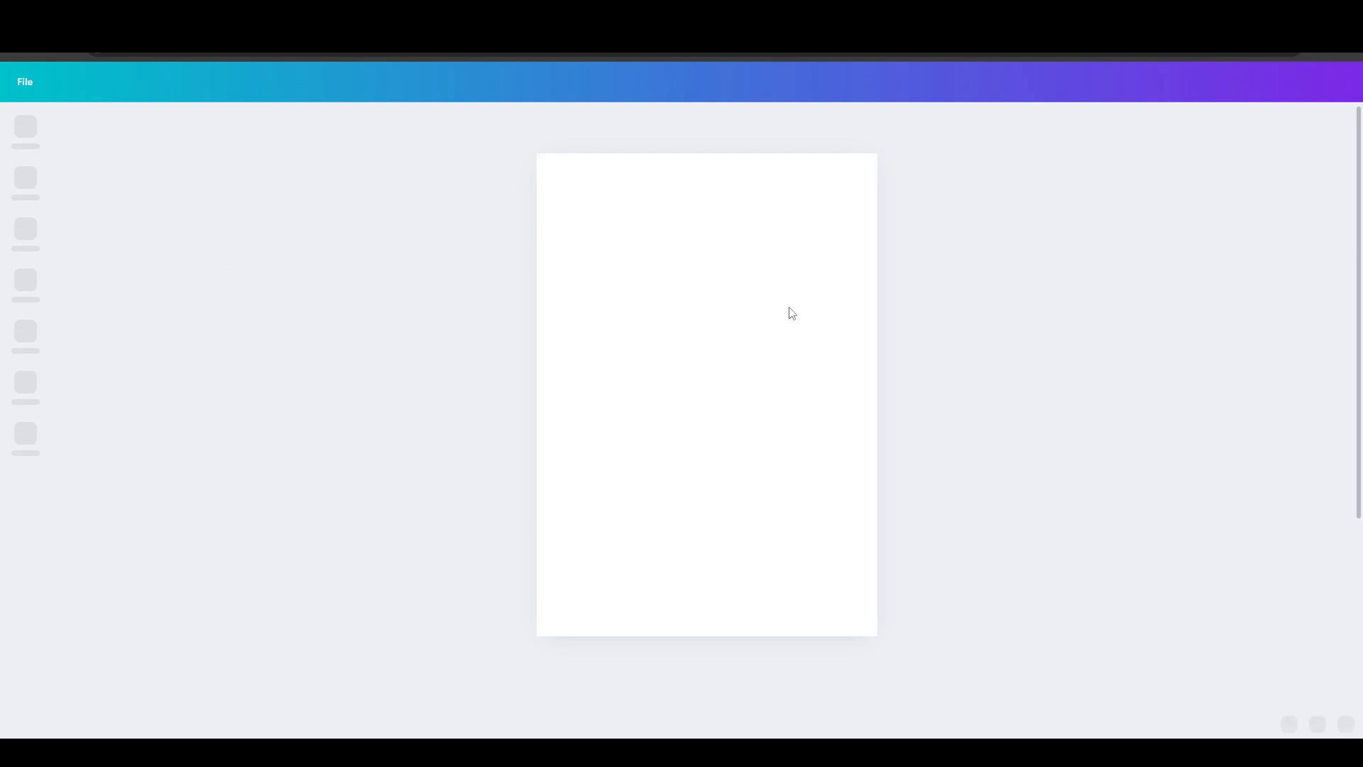
click(704, 538)
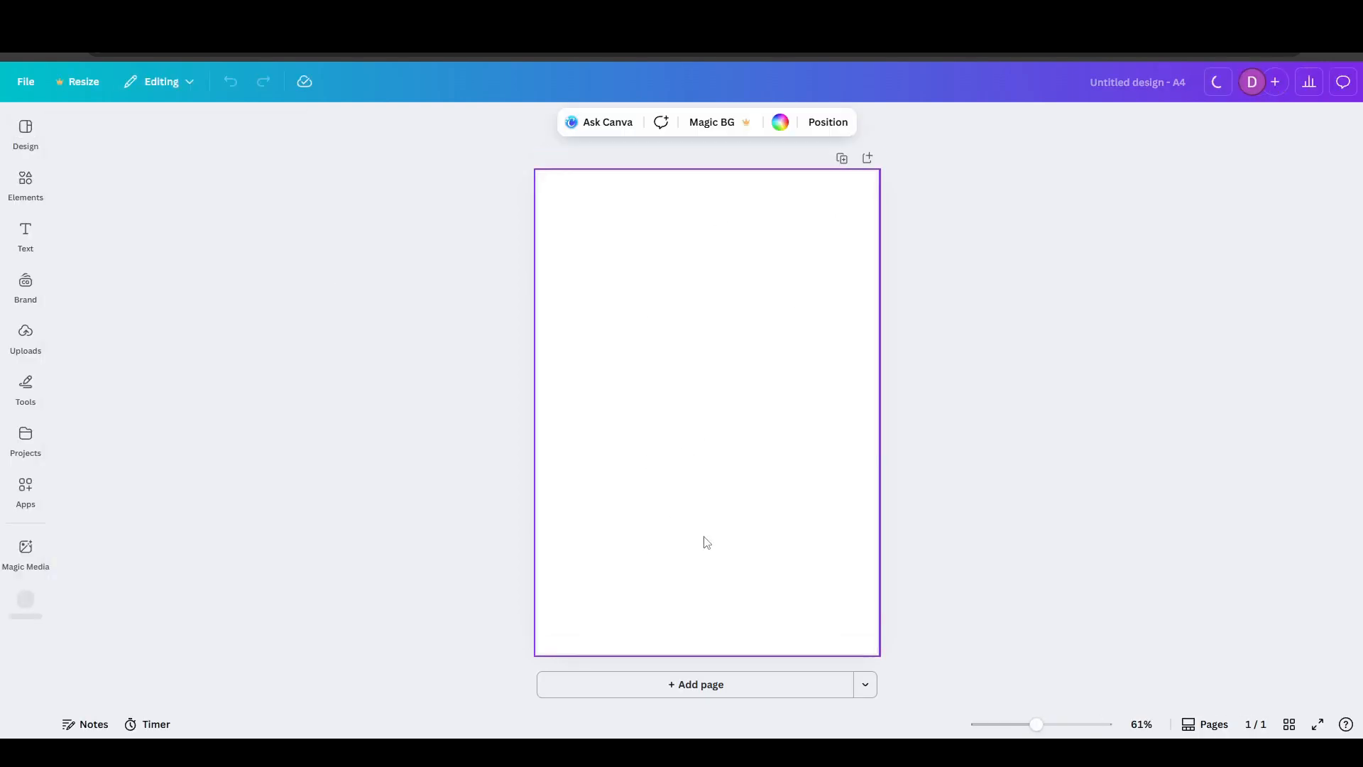
- Find "Square" among the elements and add the solid black square graphic to the page
click(28, 179)
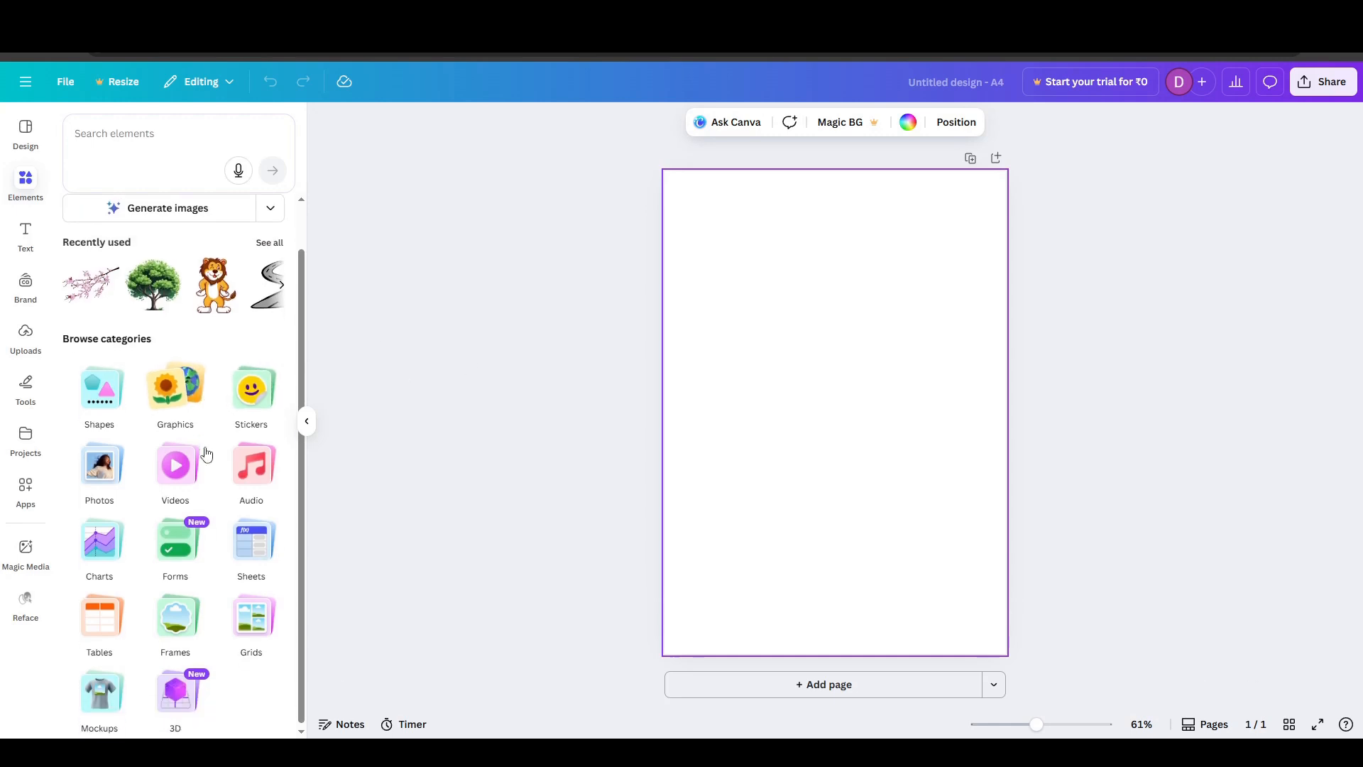
scroll(234, 446, down, 1)
scroll(234, 445, down, 1)
scroll(146, 424, up, 2)
click(138, 217)
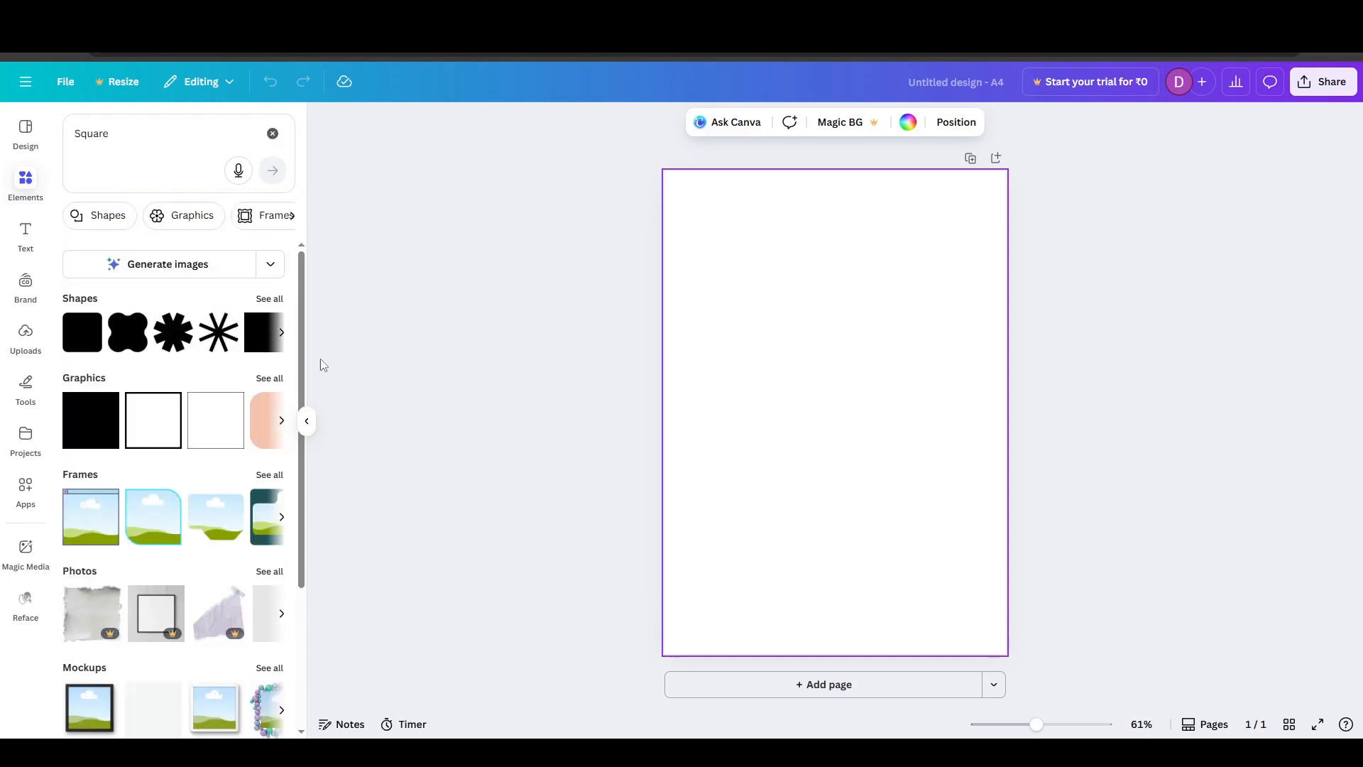
click(85, 419)
- Enlarge and position the black square so it covers about the left third of the page as a full-height band
drag(767, 478, 647, 647)
drag(718, 481, 725, 517)
drag(898, 404, 940, 359)
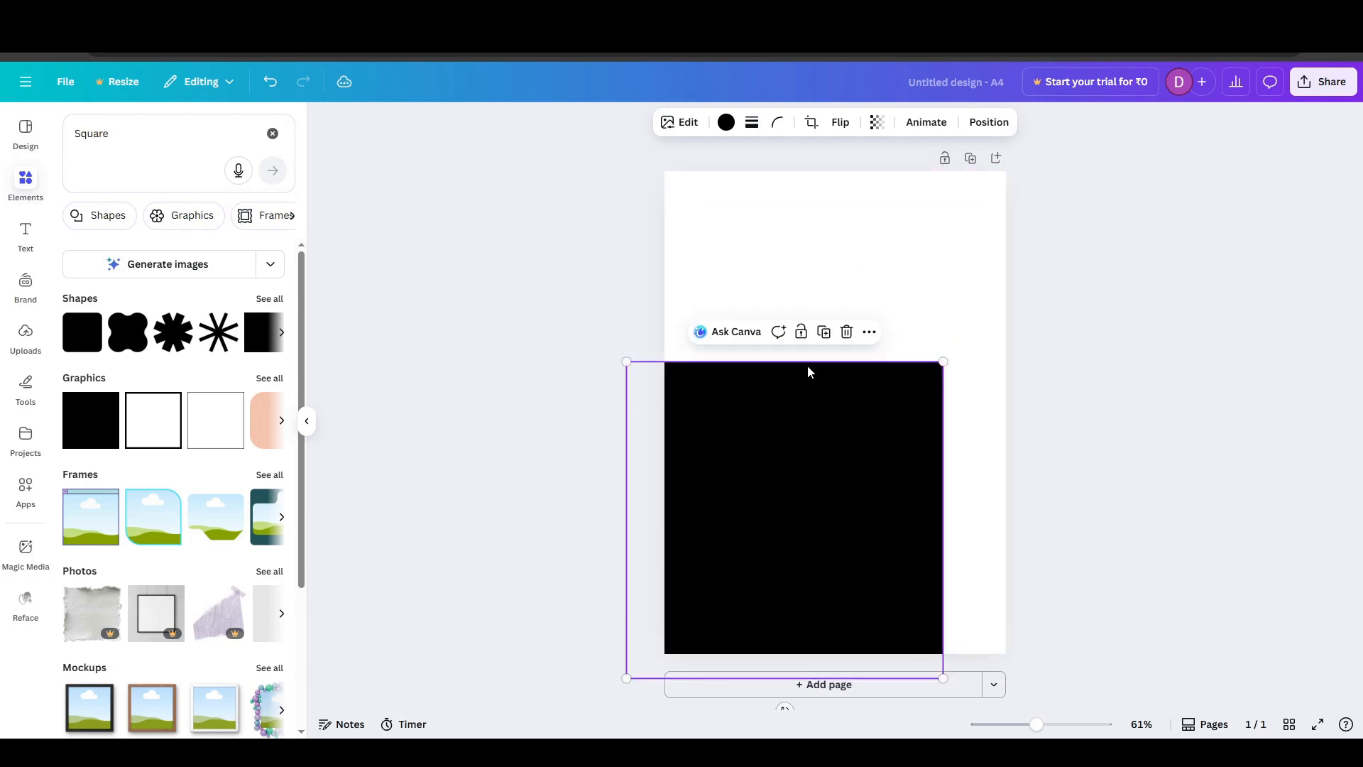
drag(797, 393, 666, 198)
drag(809, 488, 898, 693)
drag(838, 559, 725, 560)
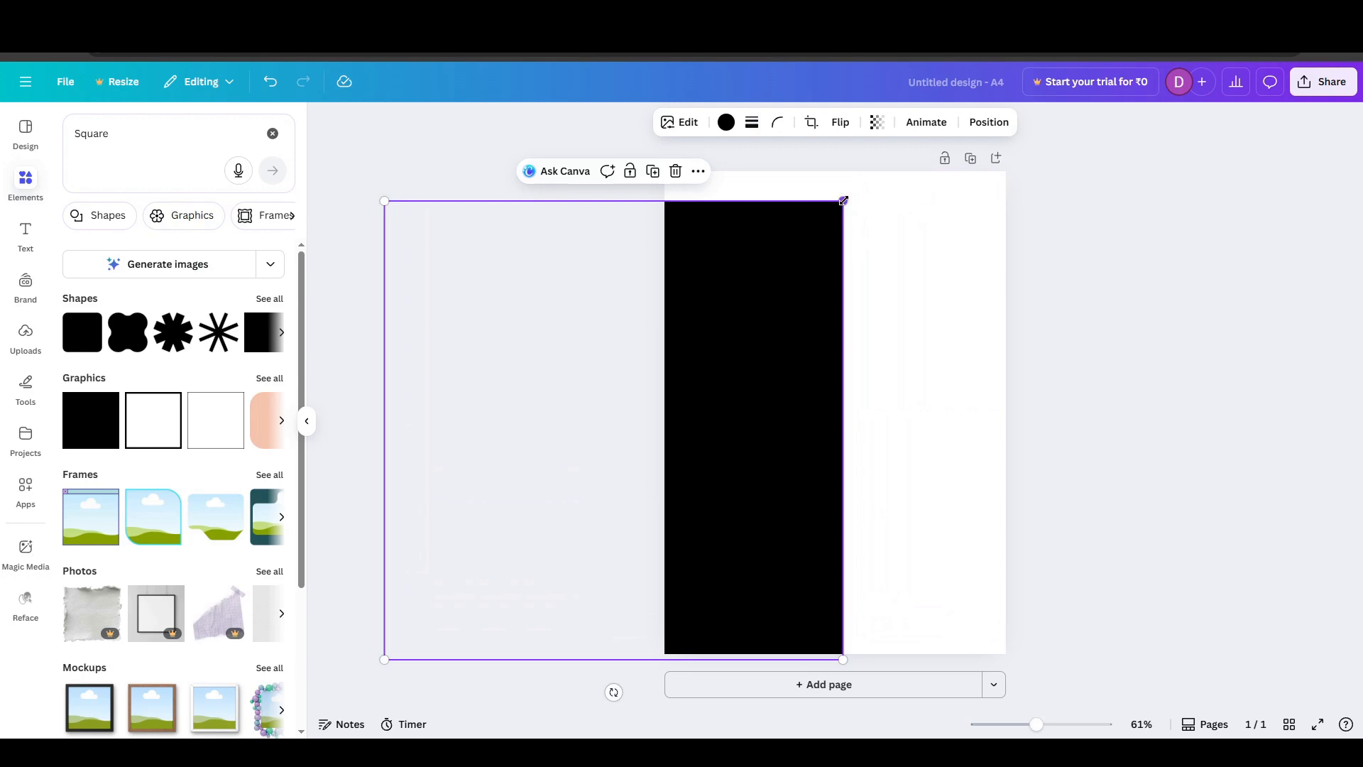
drag(843, 197, 924, 116)
drag(827, 249, 691, 276)
click(479, 356)
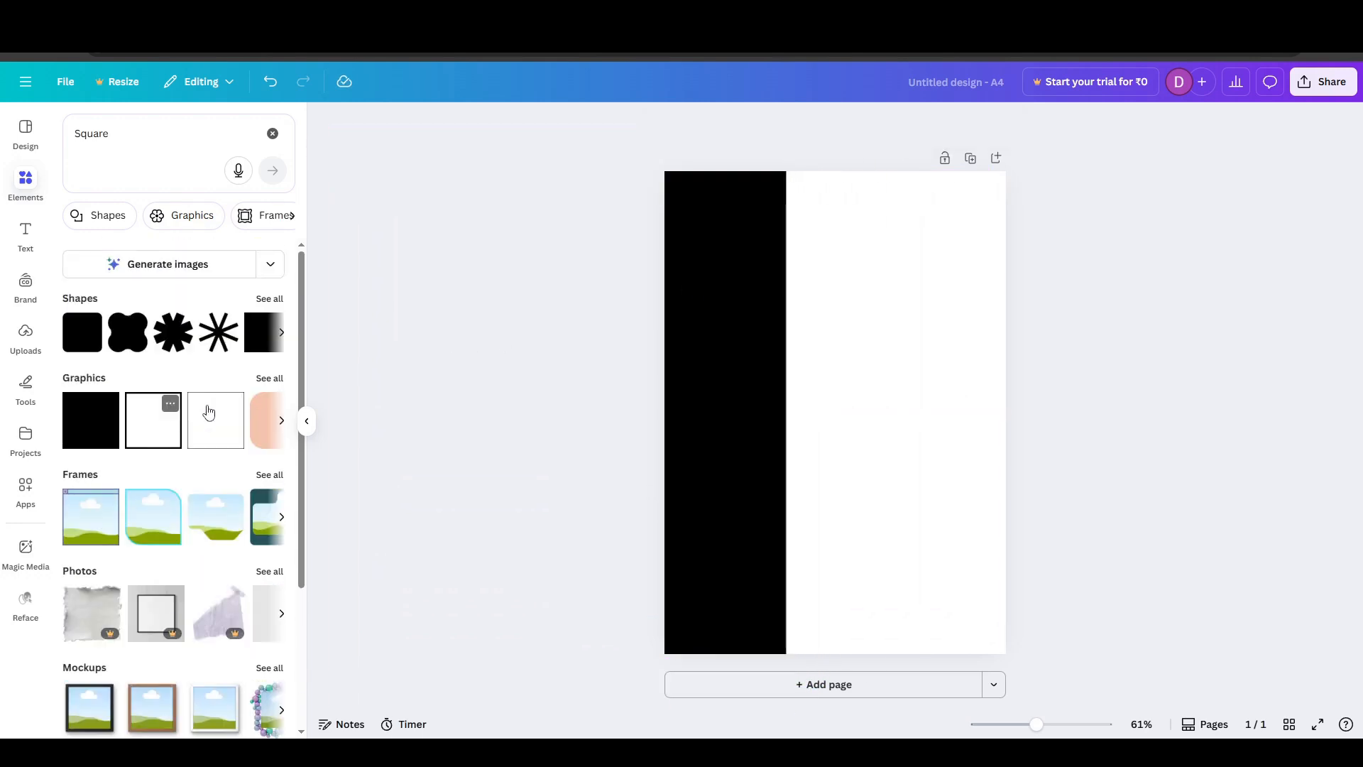
- Recolor the black band with the medium blue from the default solid colors, and deselect it
click(282, 340)
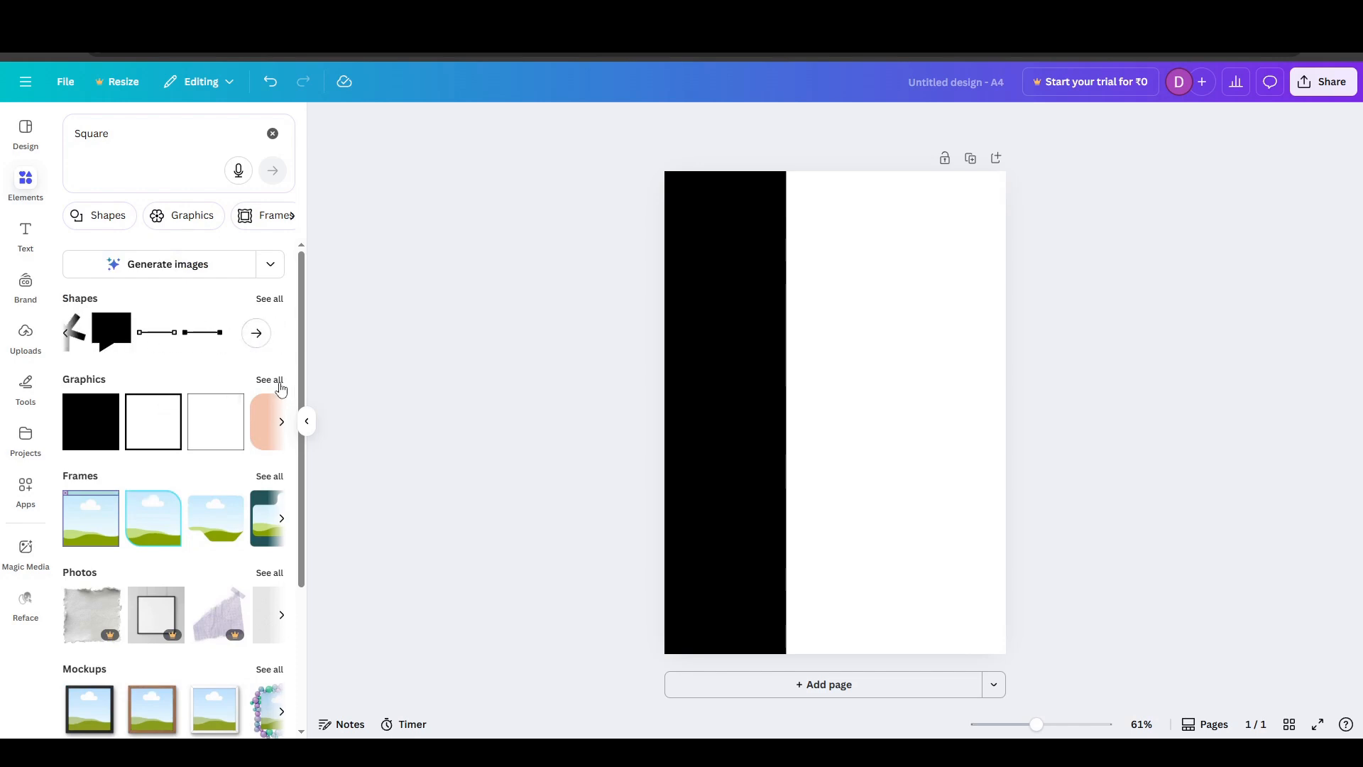
click(745, 352)
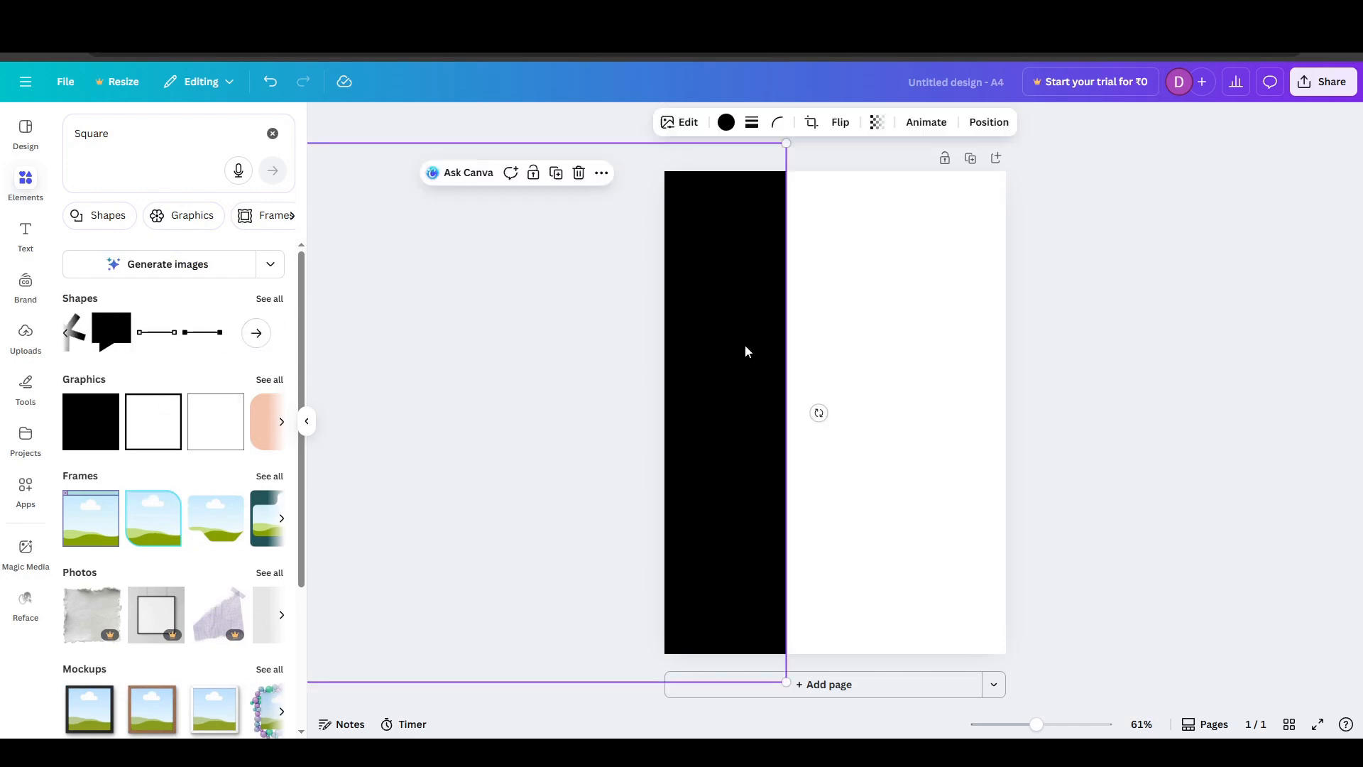
click(725, 122)
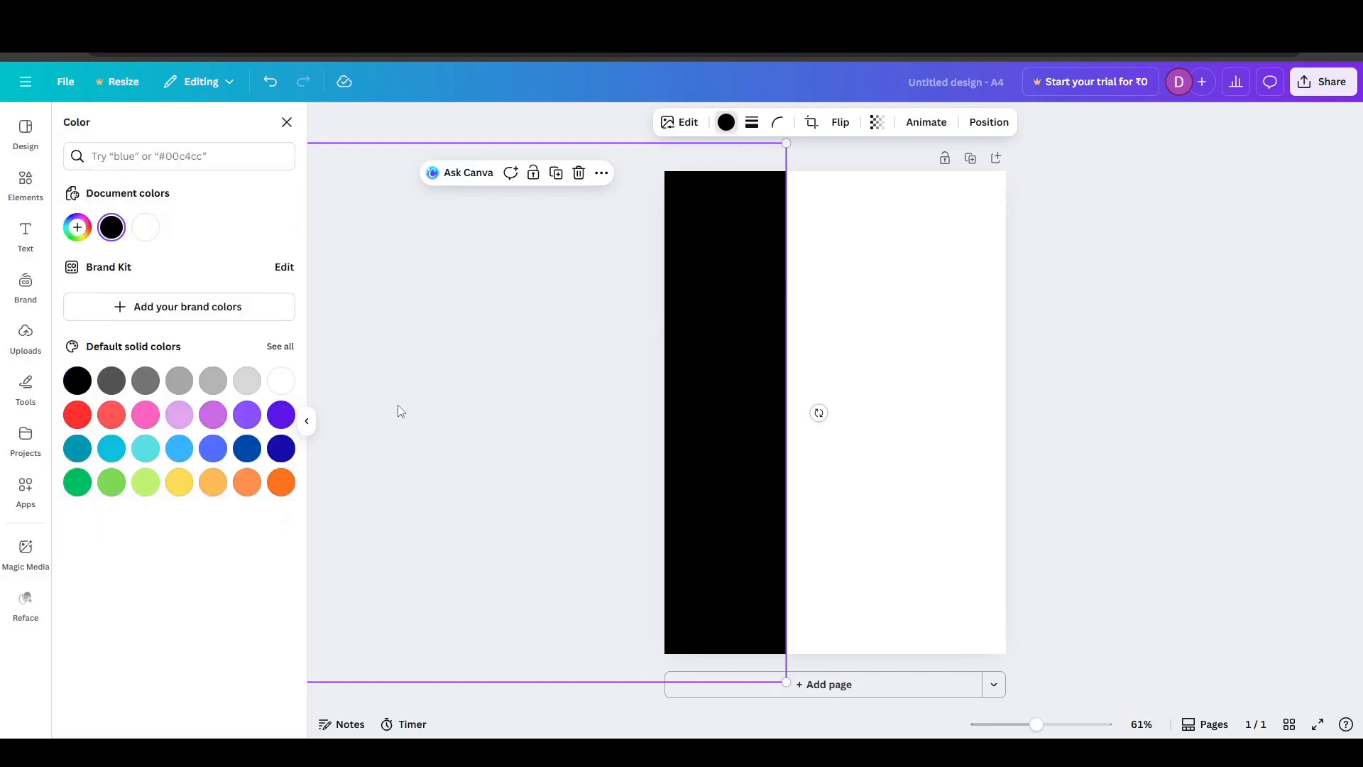
click(217, 454)
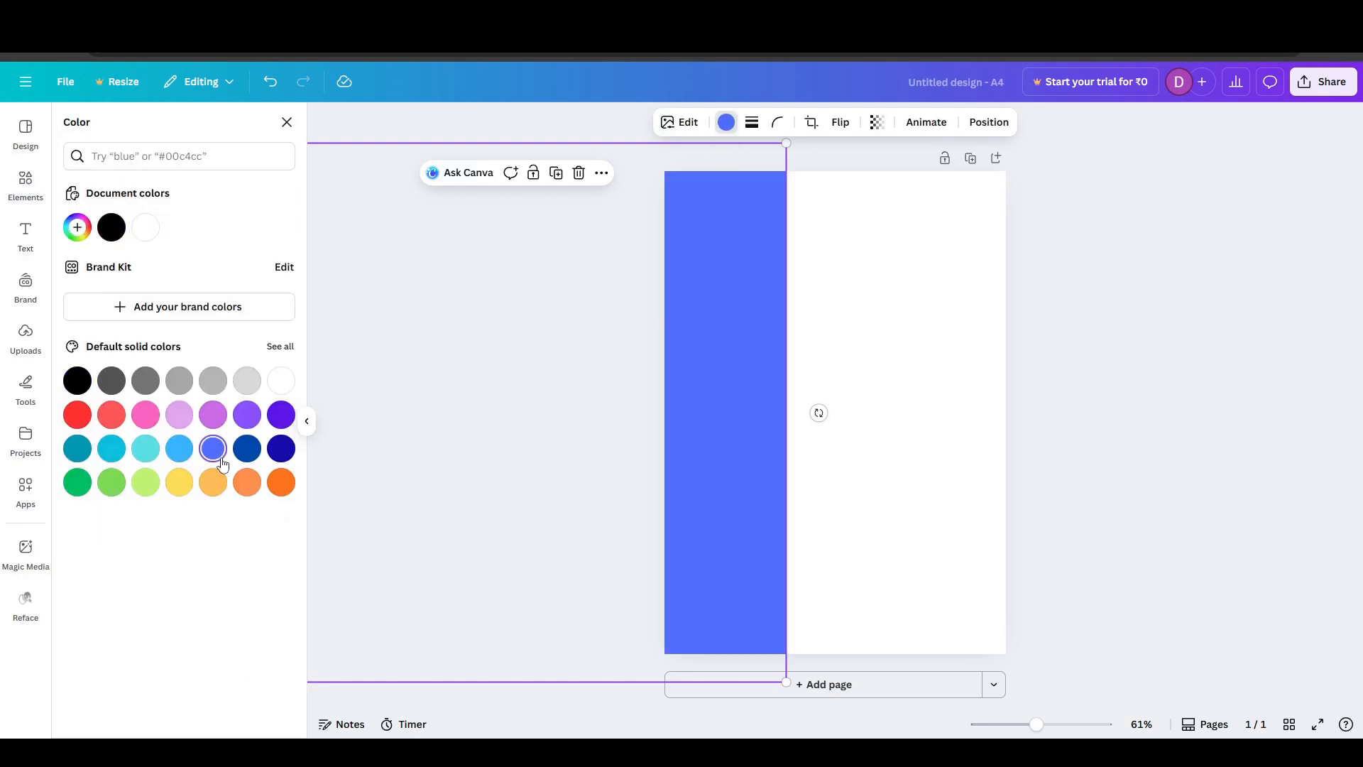
click(864, 374)
click(1138, 334)
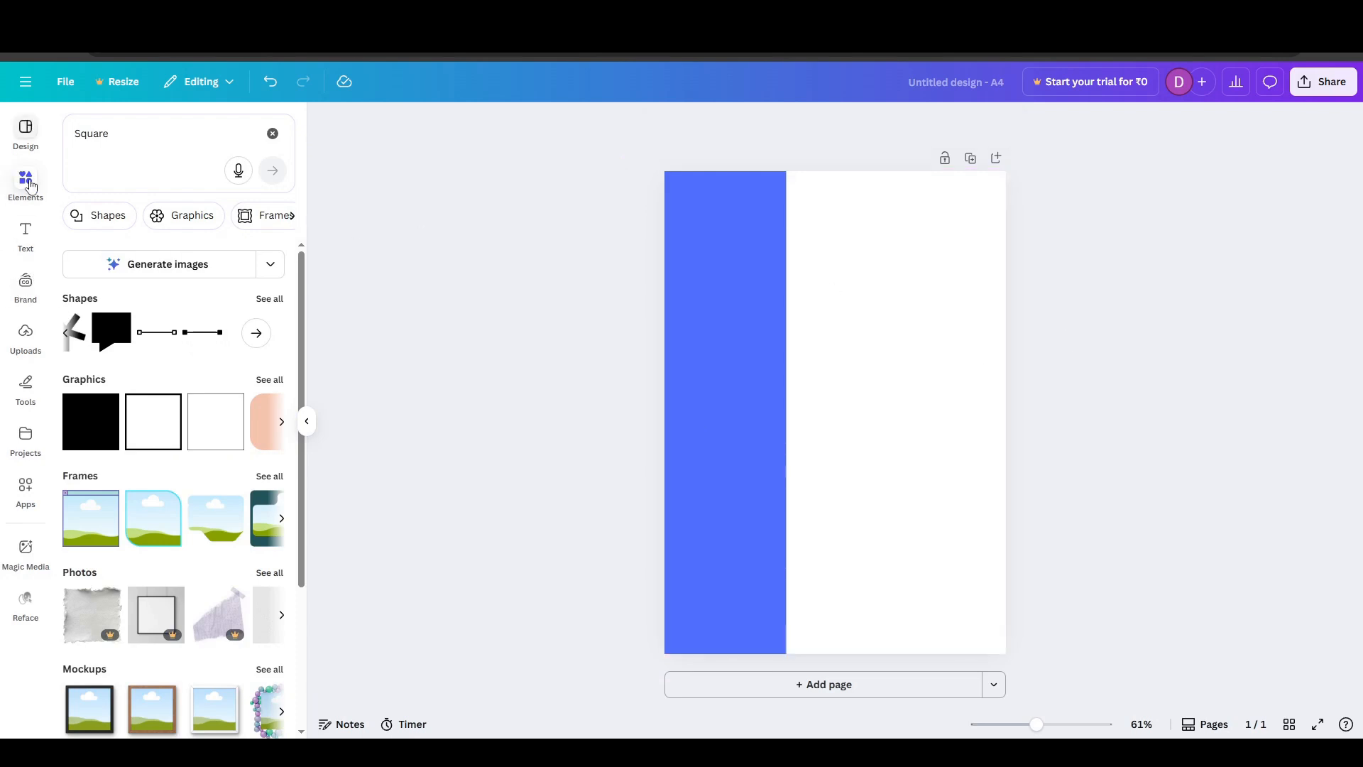
- Add a text box to the resume page, set its text size to 22 and change its text to "Name"
click(26, 238)
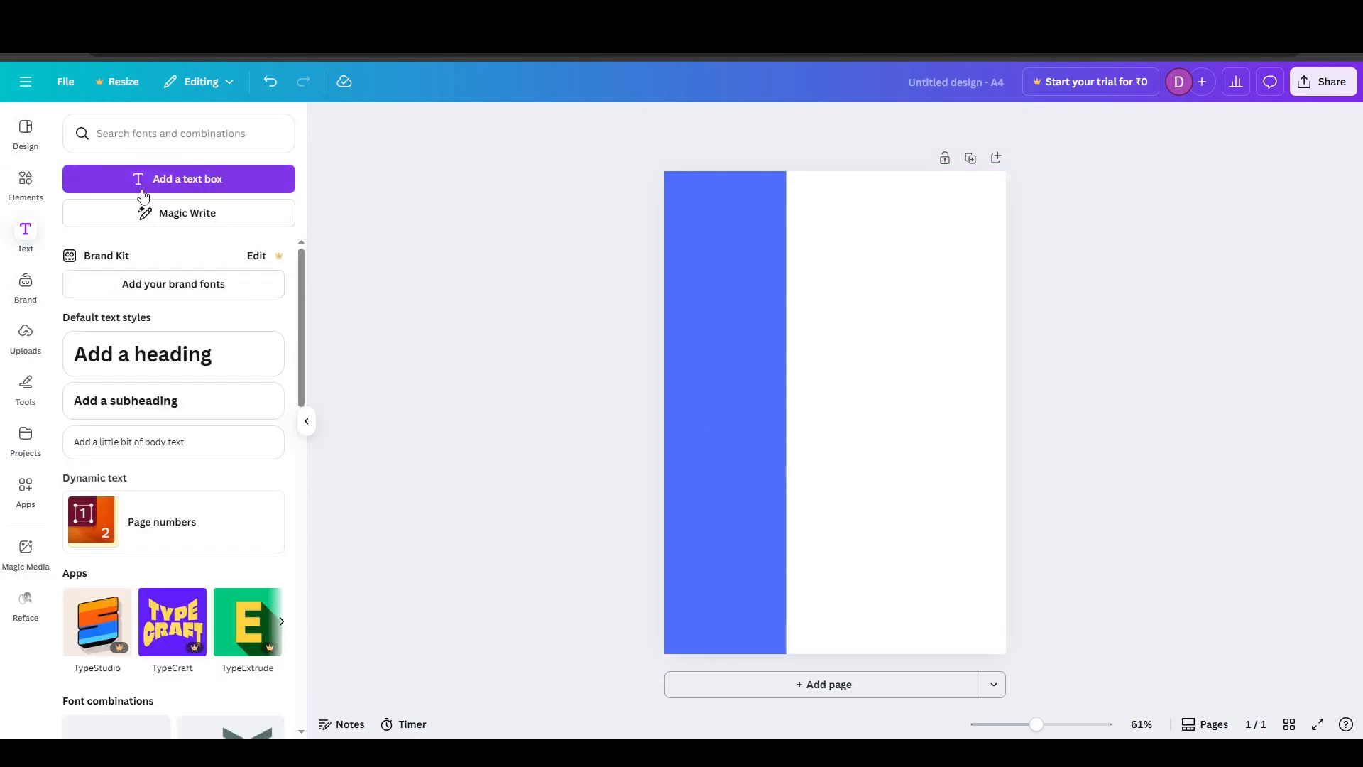
click(146, 183)
mouse_move(705, 259)
mouse_down()
mouse_move(751, 280)
mouse_move(707, 274)
mouse_up()
click(884, 416)
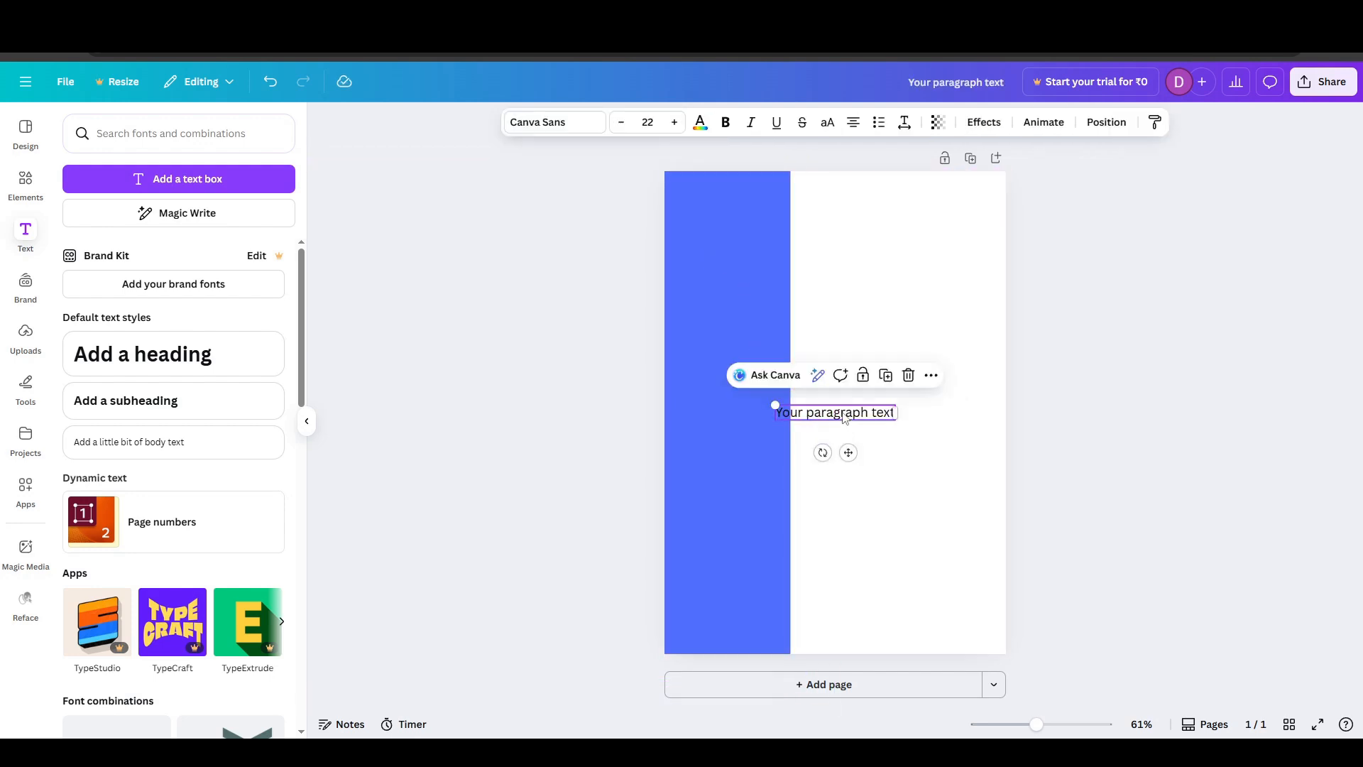
click(893, 417)
key(BackSpace)
text(N)
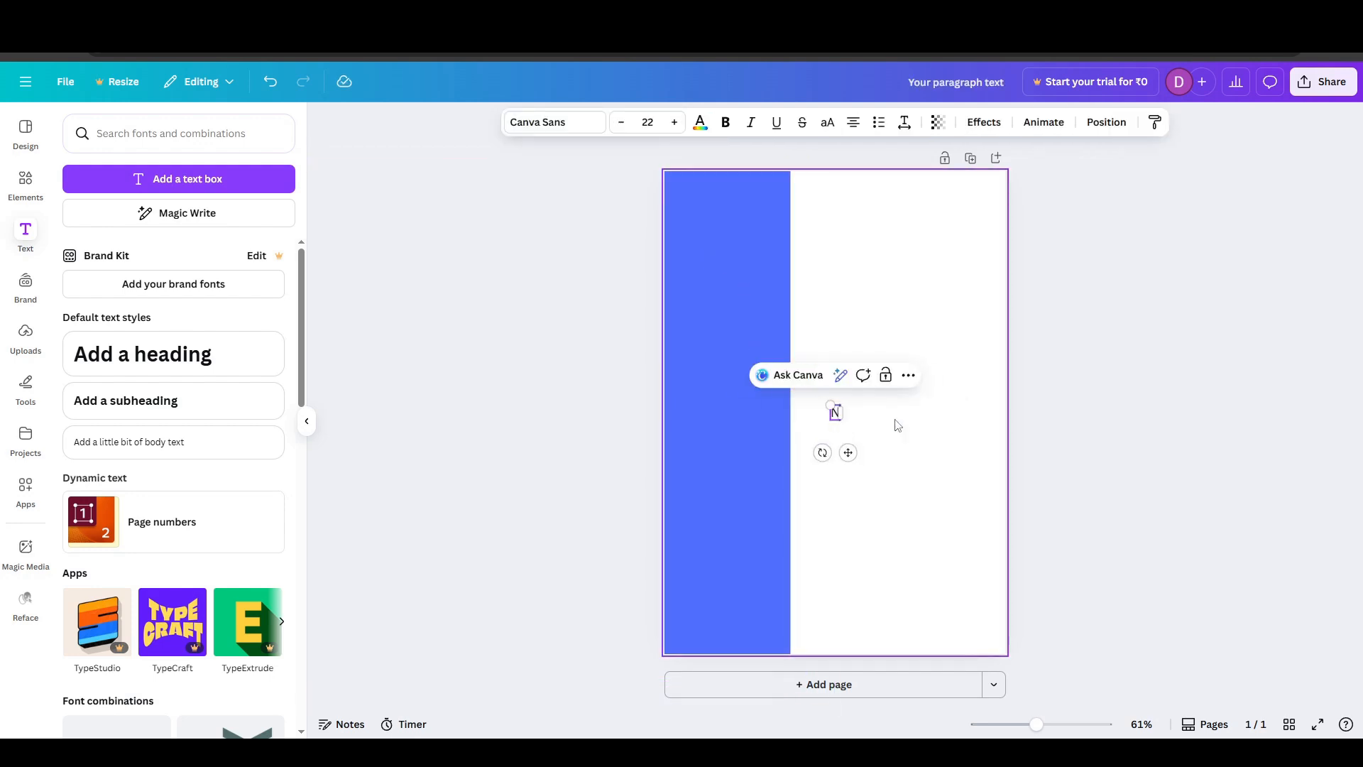
click(897, 425)
- Move the "Name" text onto the upper part of the blue band and deselect it
click(835, 412)
drag(848, 453, 714, 287)
click(885, 284)
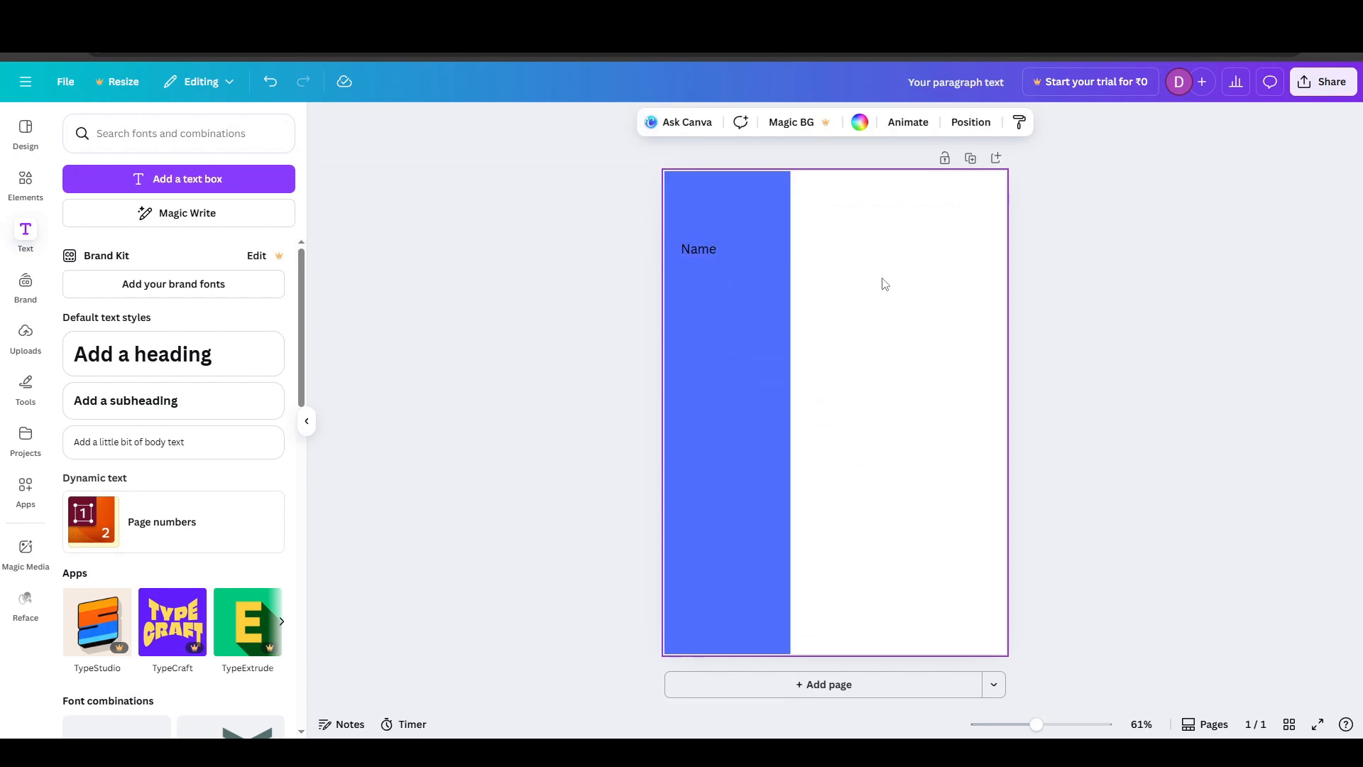
- Add a second text box with the placeholder paragraph text, increase its font size, and place it on the blue band just below "Name"
click(137, 178)
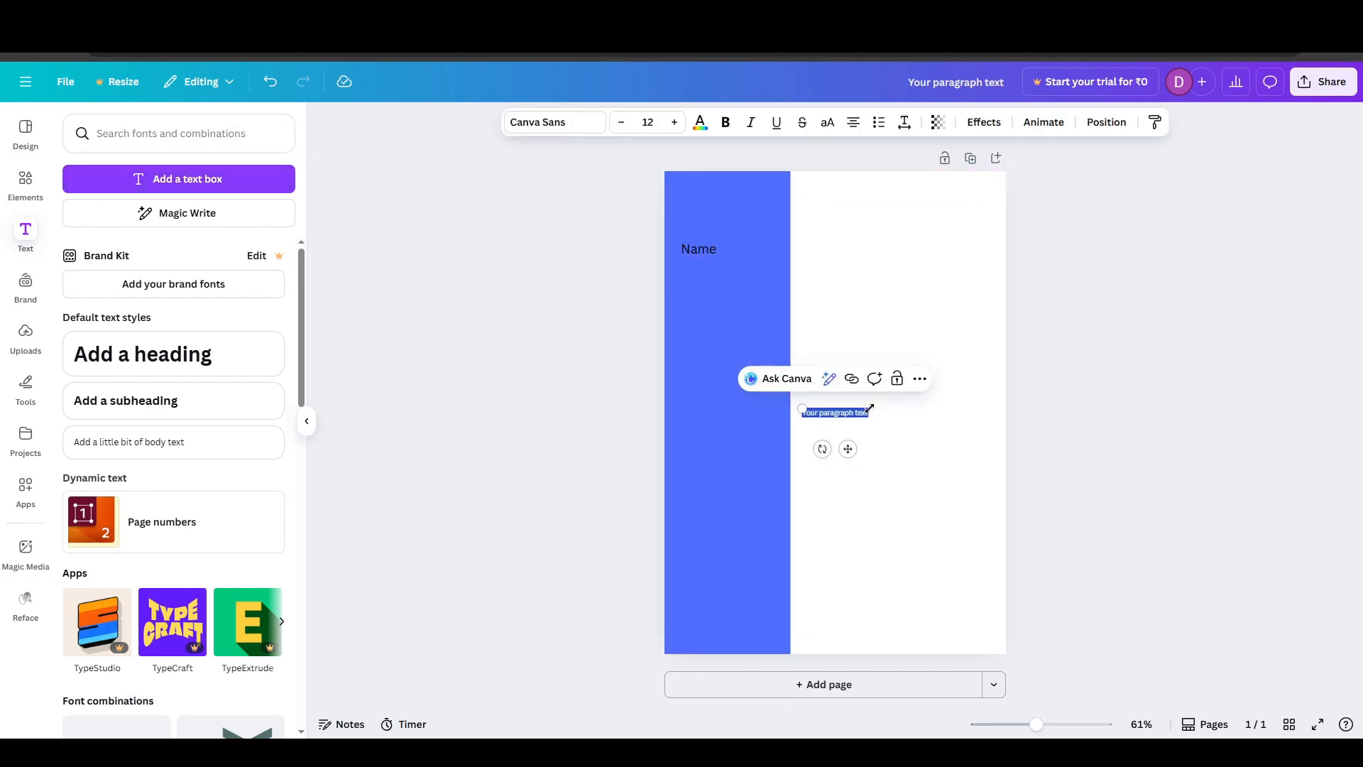
click(876, 458)
click(845, 419)
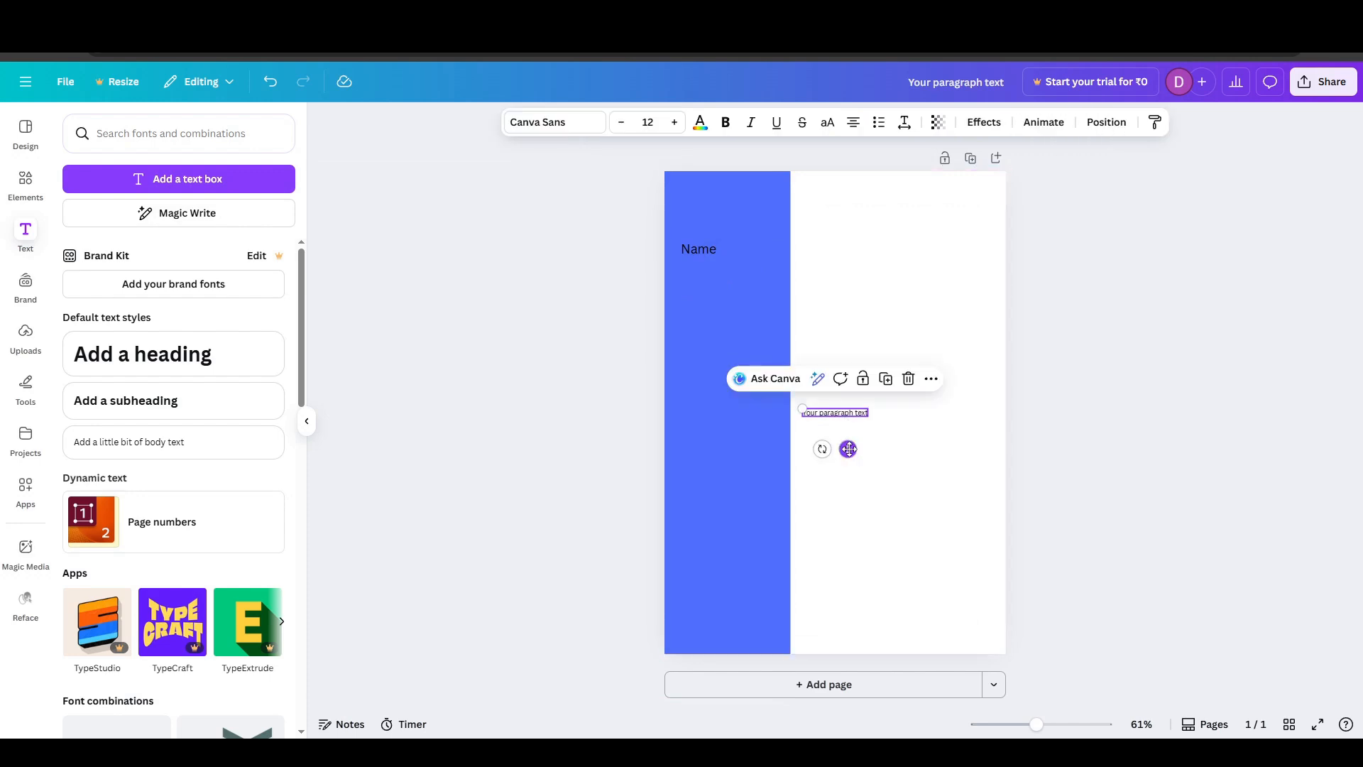
click(673, 123)
click(673, 123)
click(672, 122)
click(673, 123)
click(672, 123)
click(672, 123)
click(673, 125)
click(673, 124)
click(673, 124)
drag(848, 453, 739, 314)
click(813, 335)
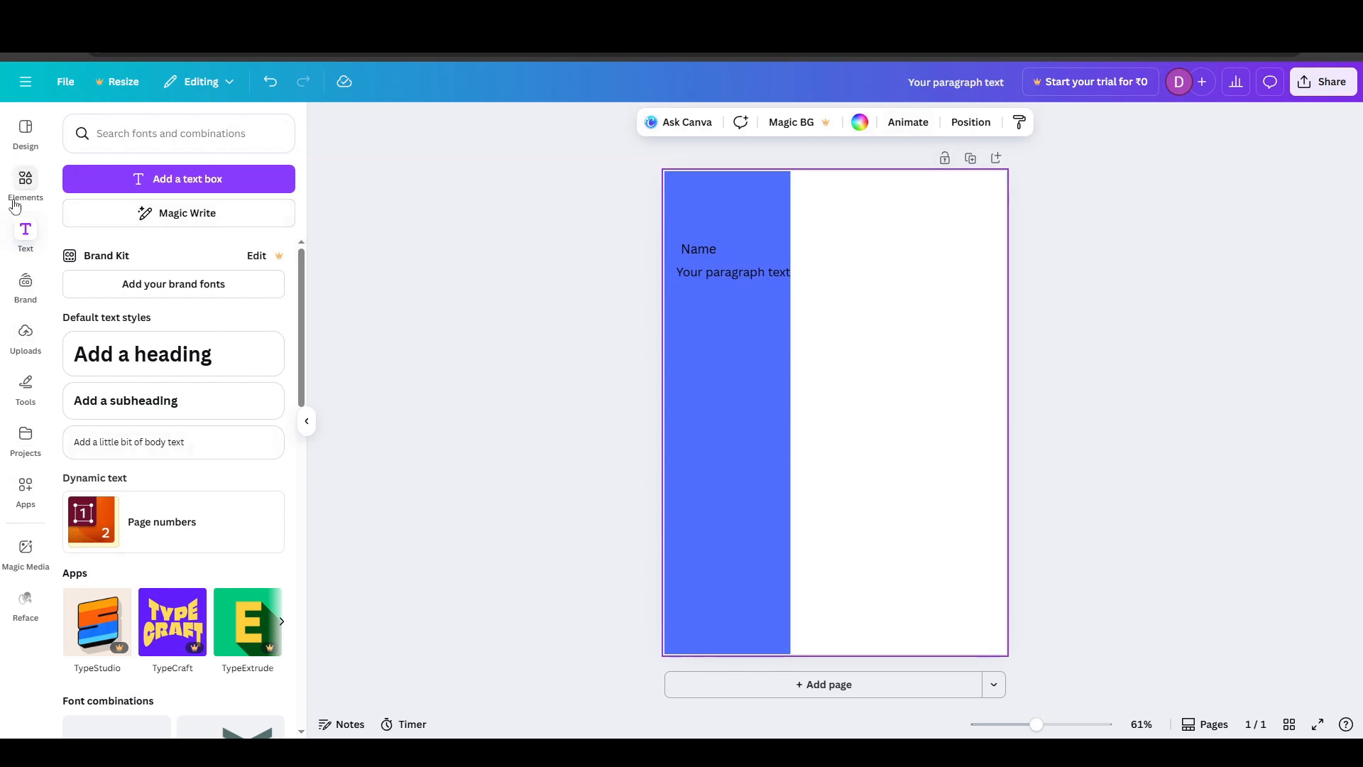
- Generate Magic Media images from the sample prompt for a futuristic glass mirror floating in a deep purple surreal landscape
click(17, 343)
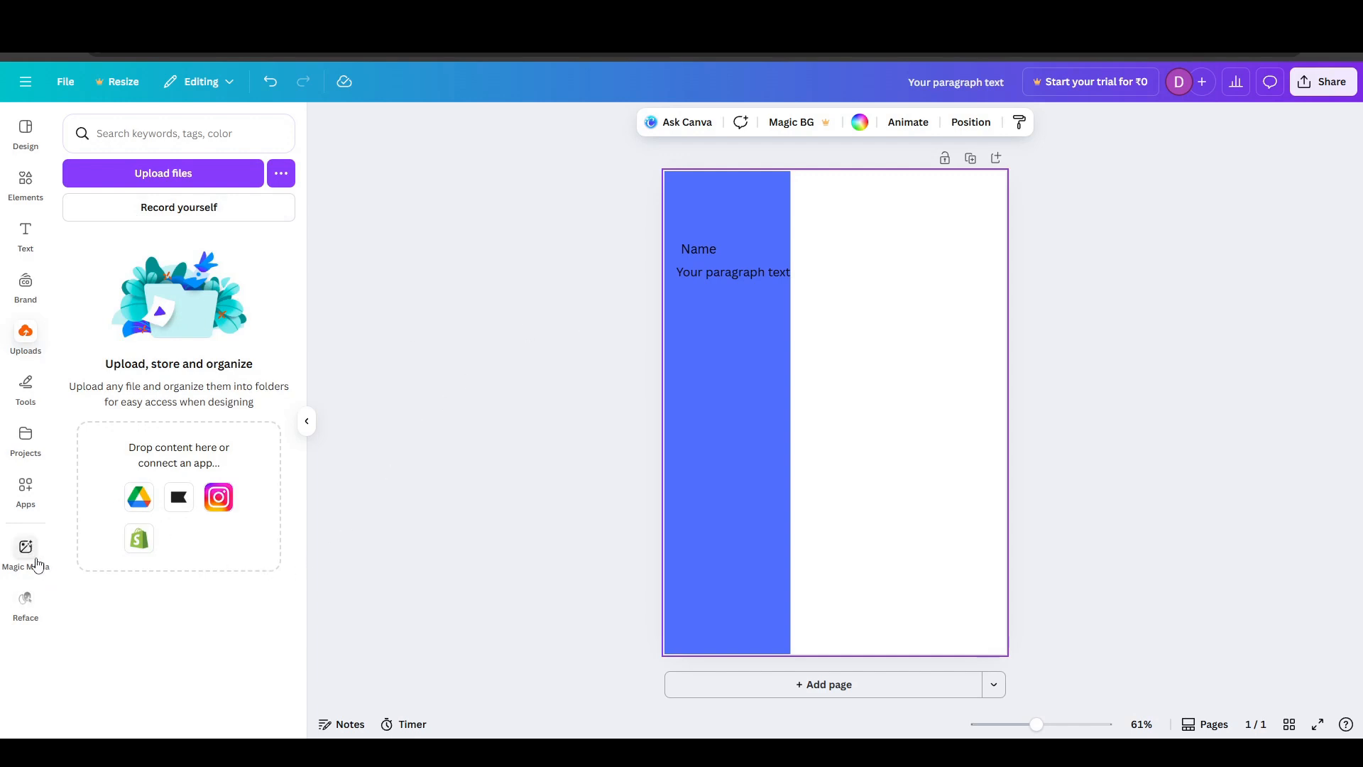
click(23, 553)
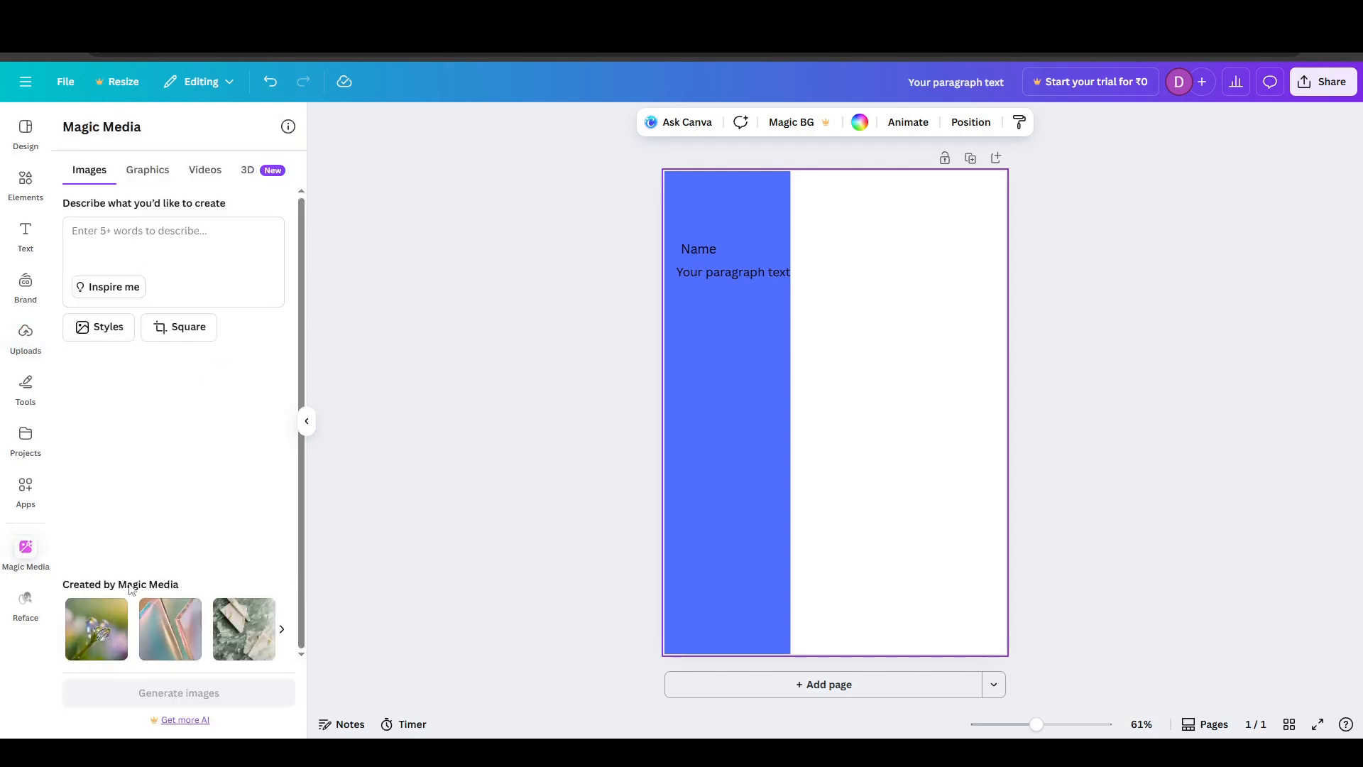
click(282, 632)
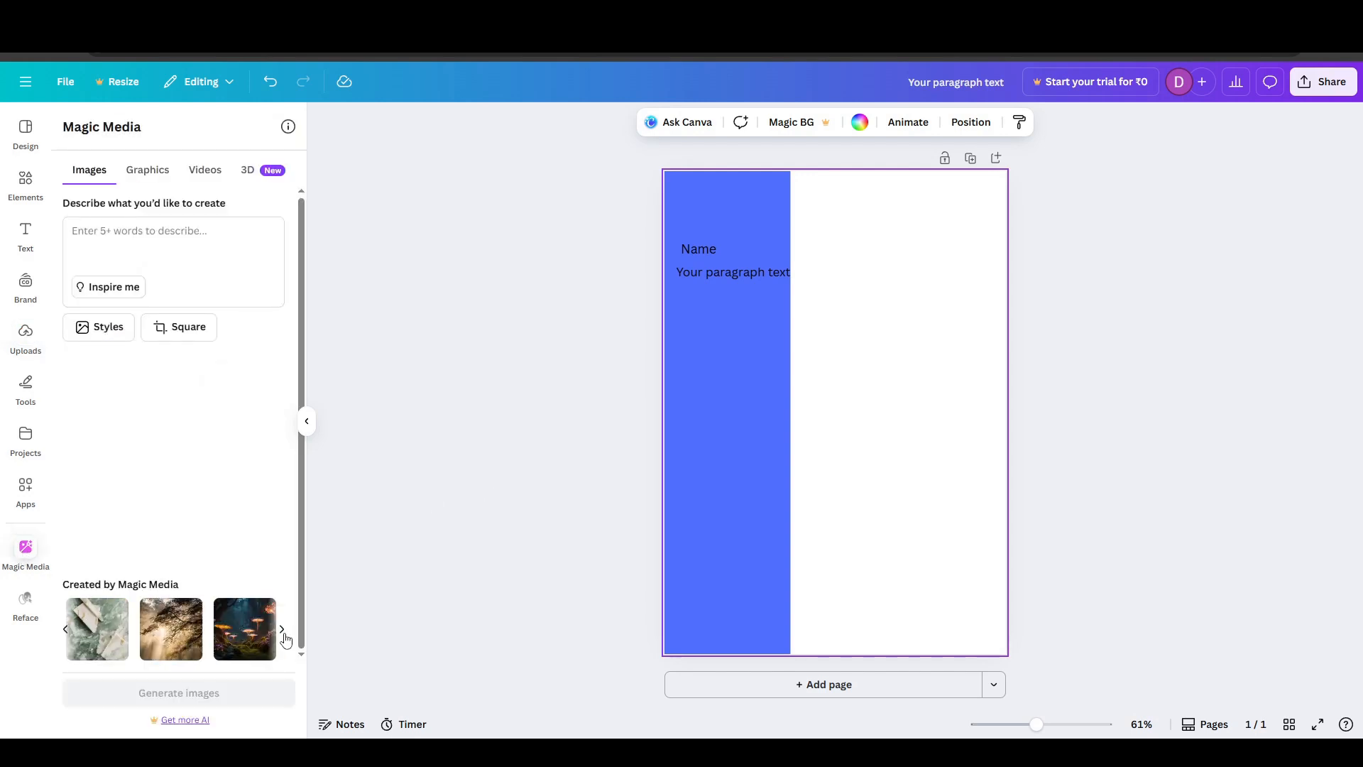
click(283, 632)
click(255, 639)
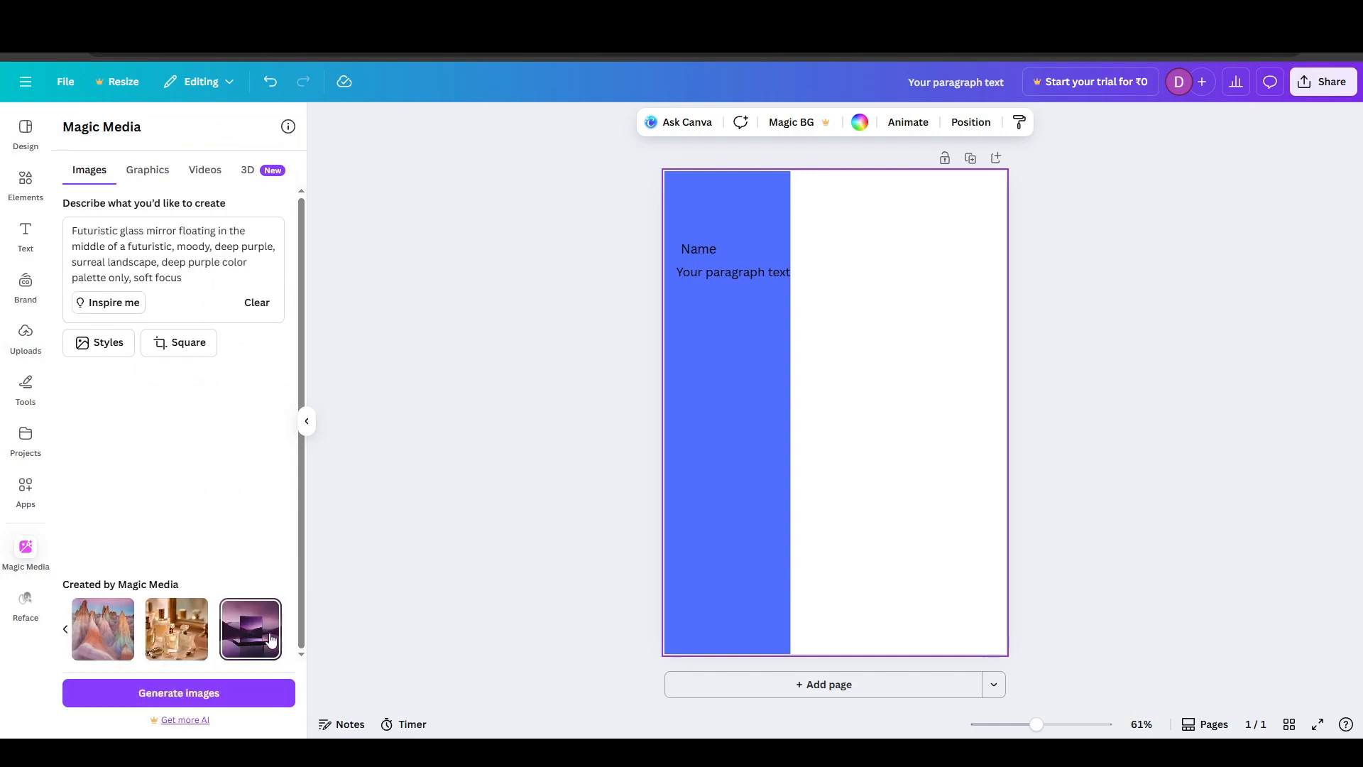
click(186, 695)
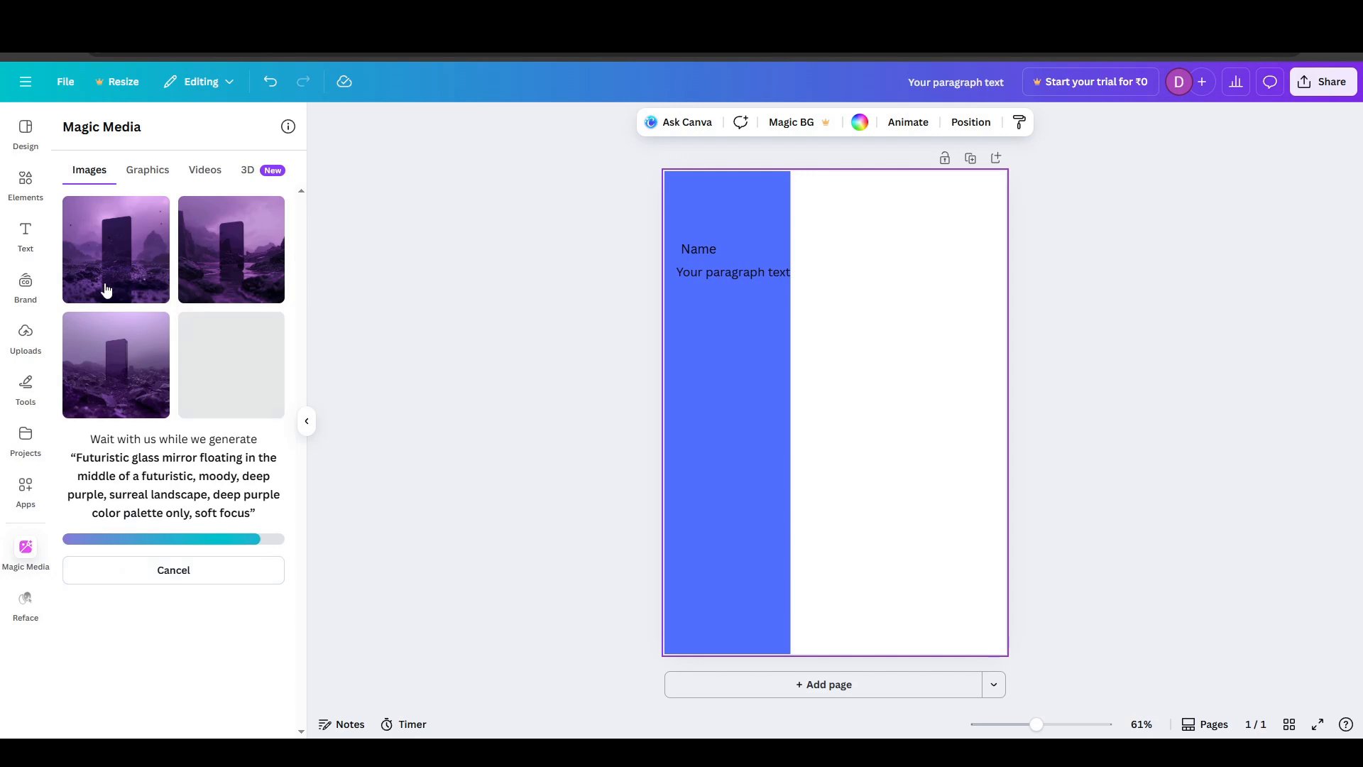
- Add the first generated purple image to the page, shrink it, and place it in the upper part of the white area
click(120, 277)
drag(740, 315, 843, 417)
drag(888, 473, 888, 261)
click(1056, 282)
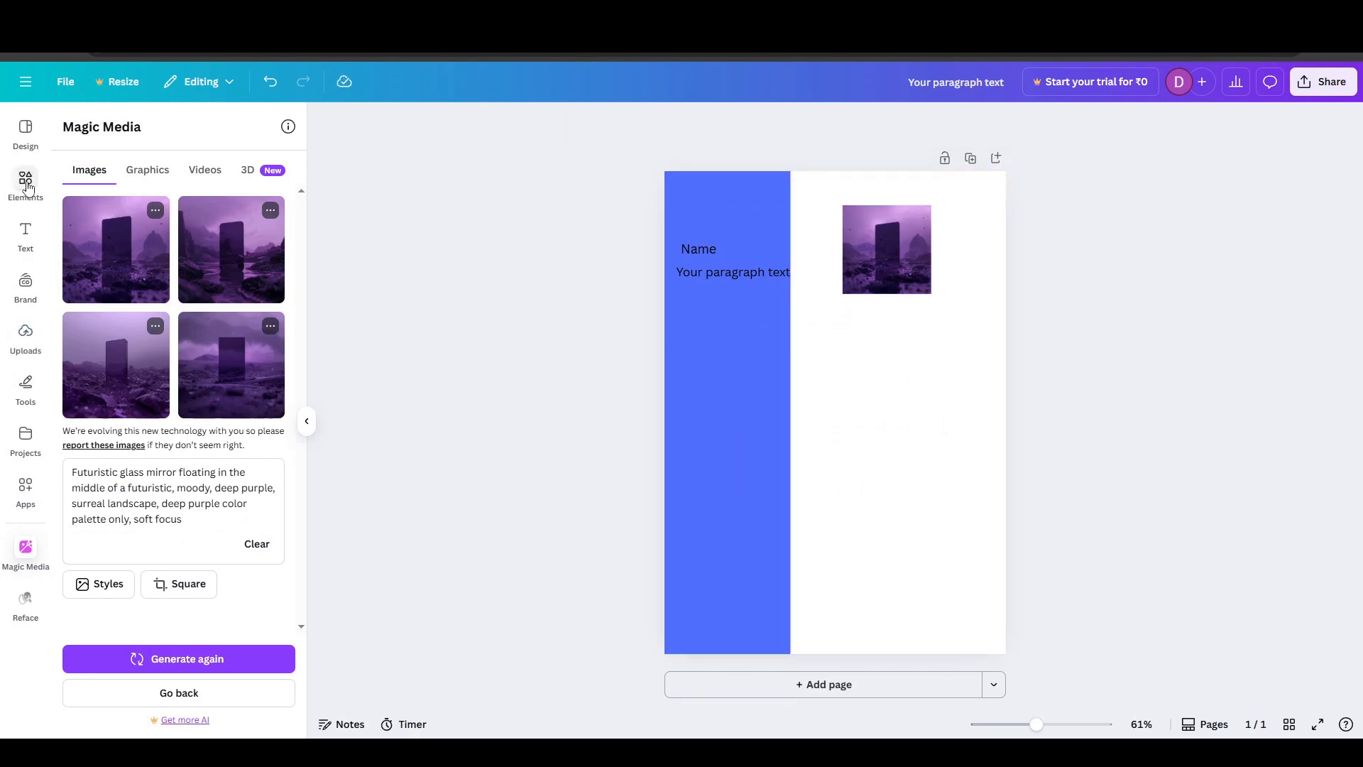
click(778, 397)
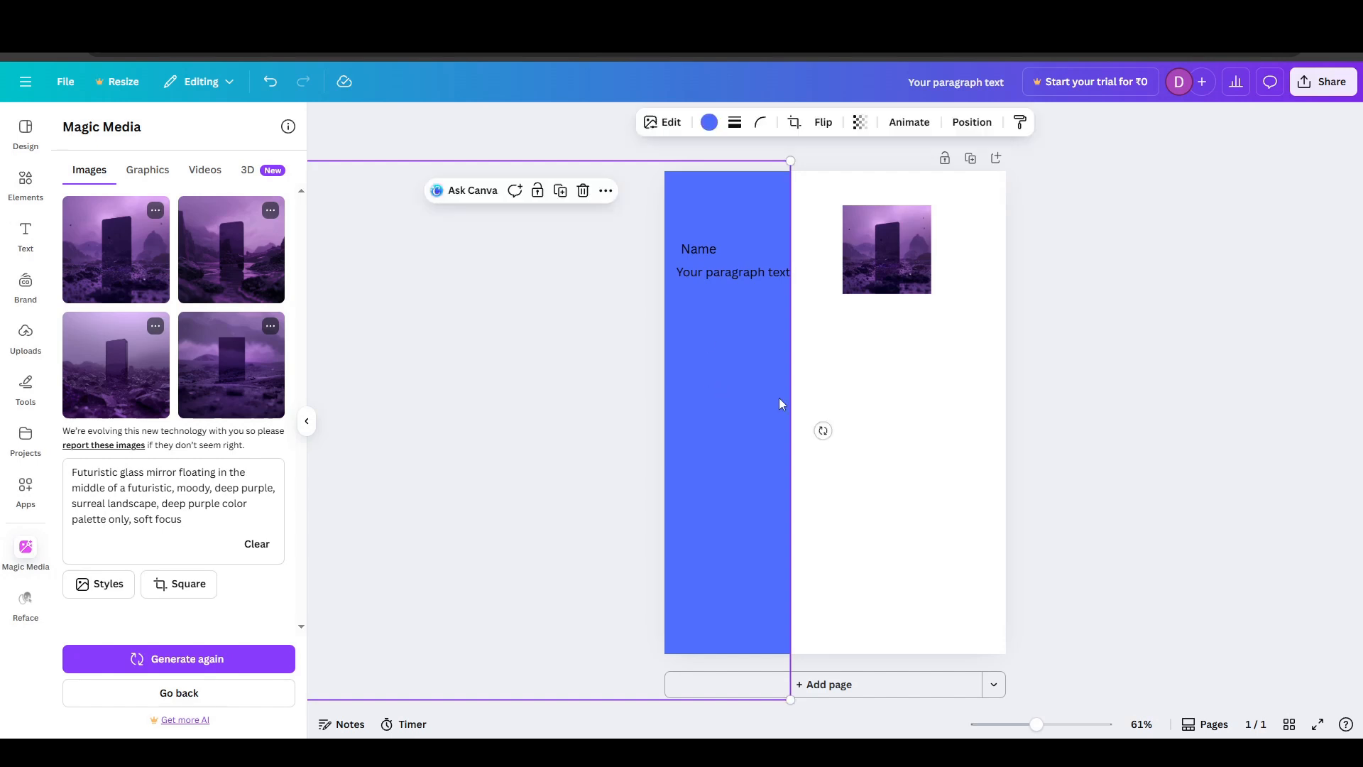
- Add another placeholder text box, place it centred below the purple image, and set its font size to 19
click(26, 231)
click(176, 189)
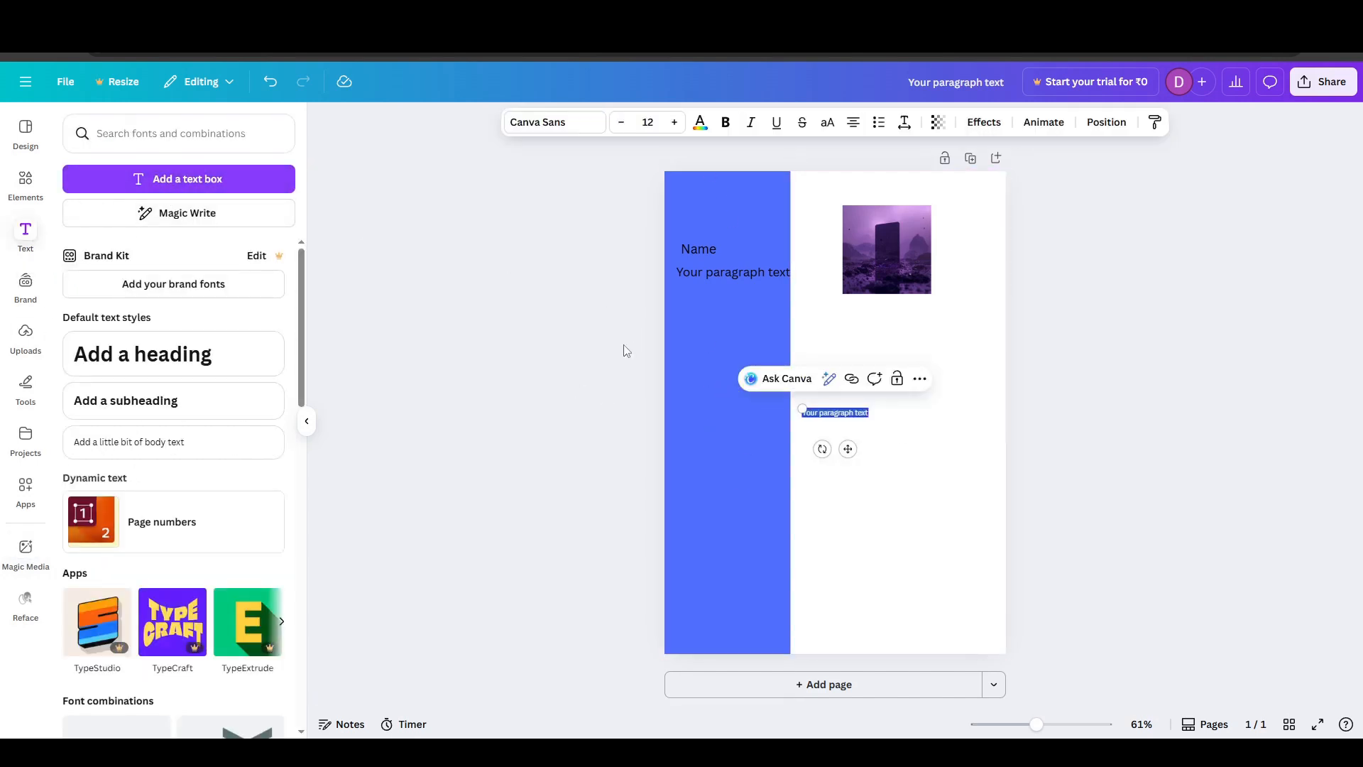
drag(847, 447, 905, 364)
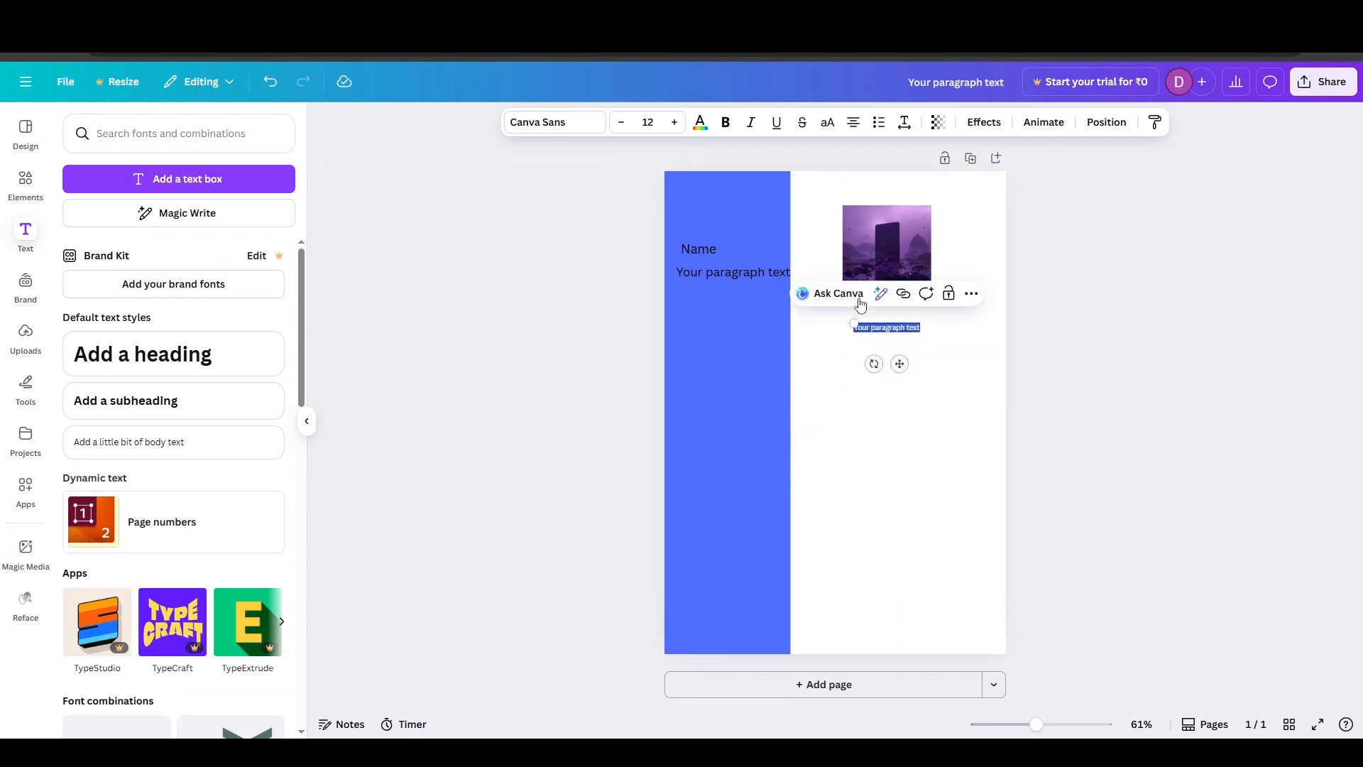
click(683, 128)
click(682, 129)
click(683, 129)
click(682, 129)
click(682, 129)
click(682, 129)
click(682, 128)
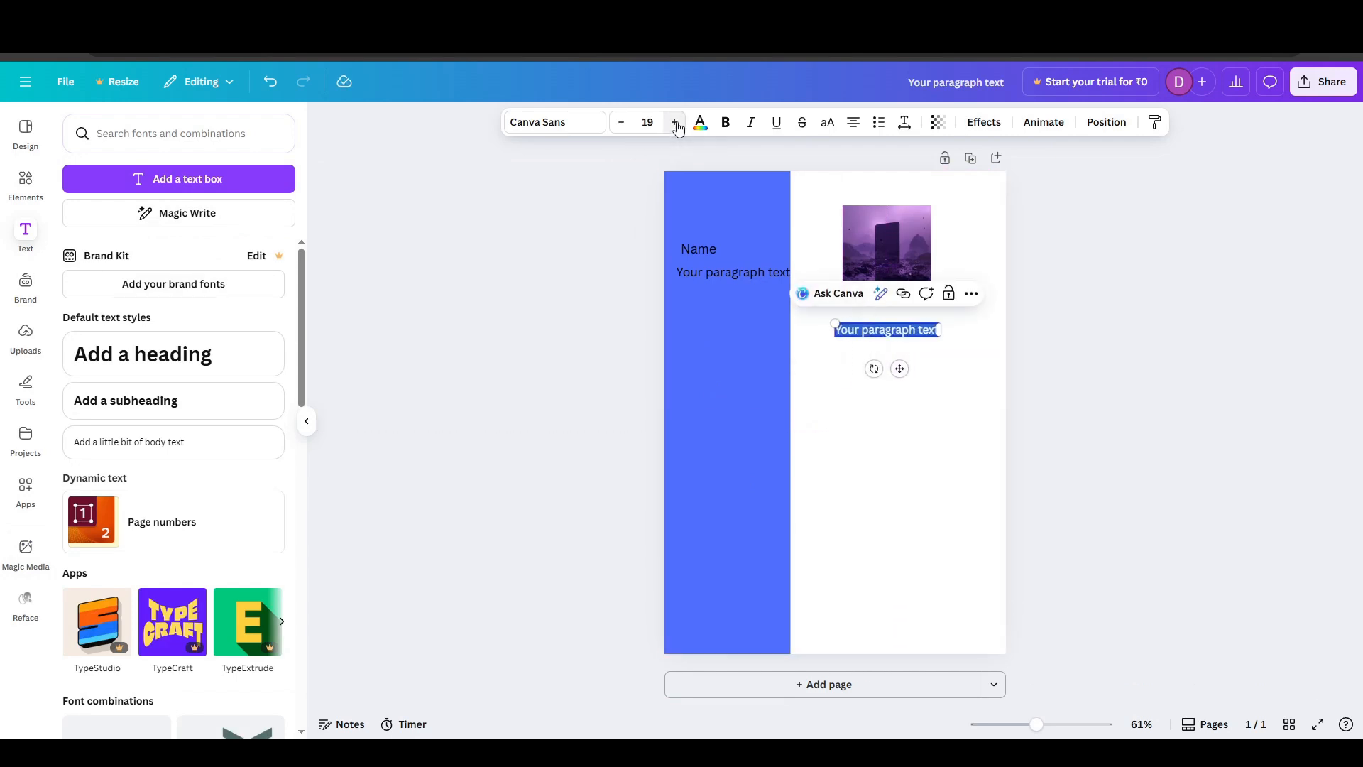
click(1027, 437)
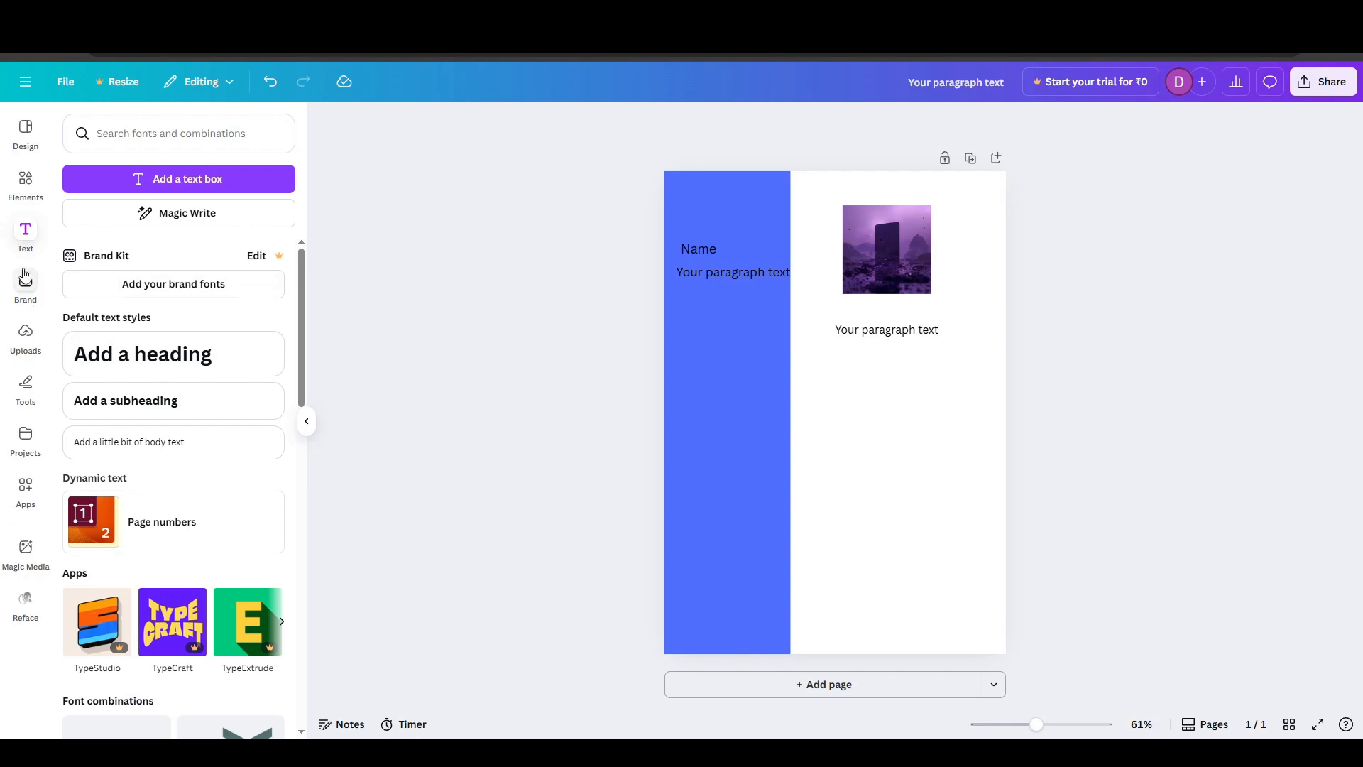
- Add the frame with heavily rounded corners from the "Square" results and place it in the white area below the placeholder text
click(25, 181)
scroll(189, 434, down, 3)
scroll(189, 434, up, 3)
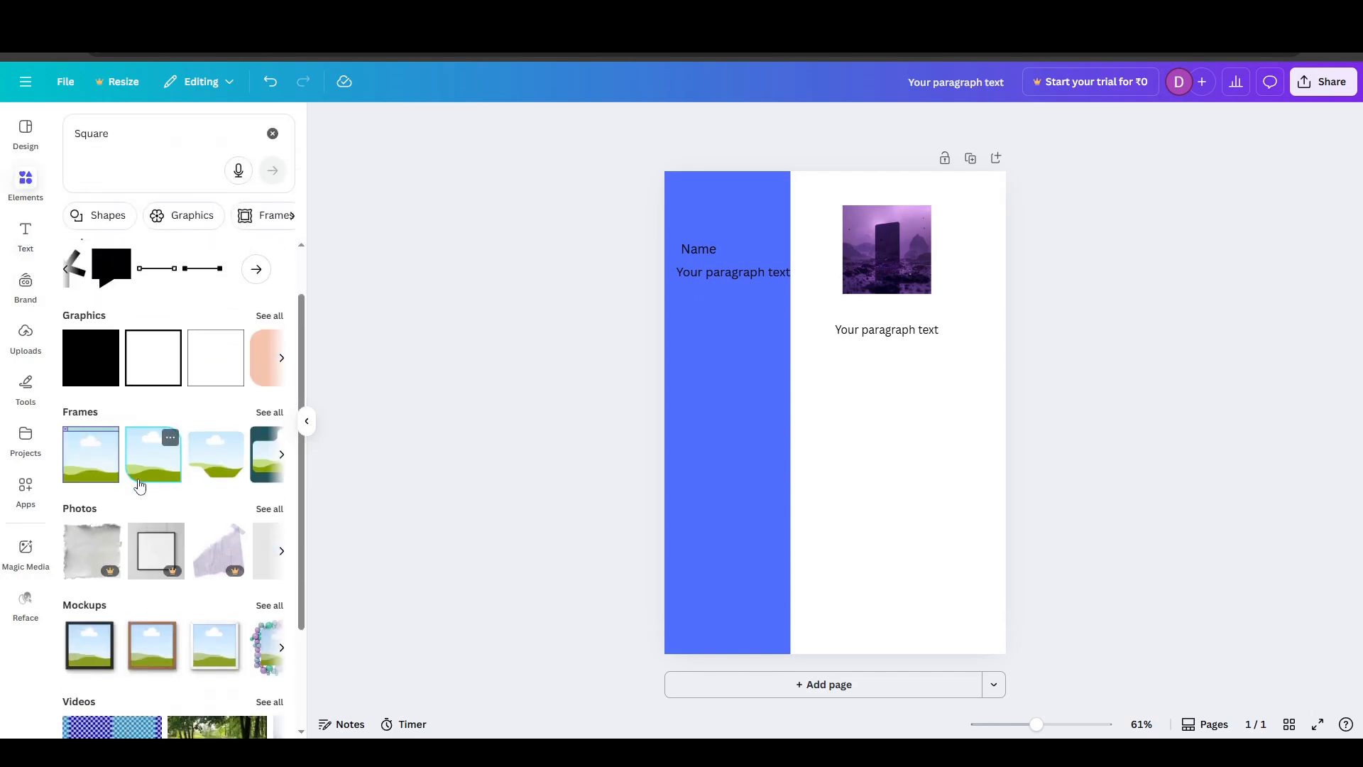
click(883, 275)
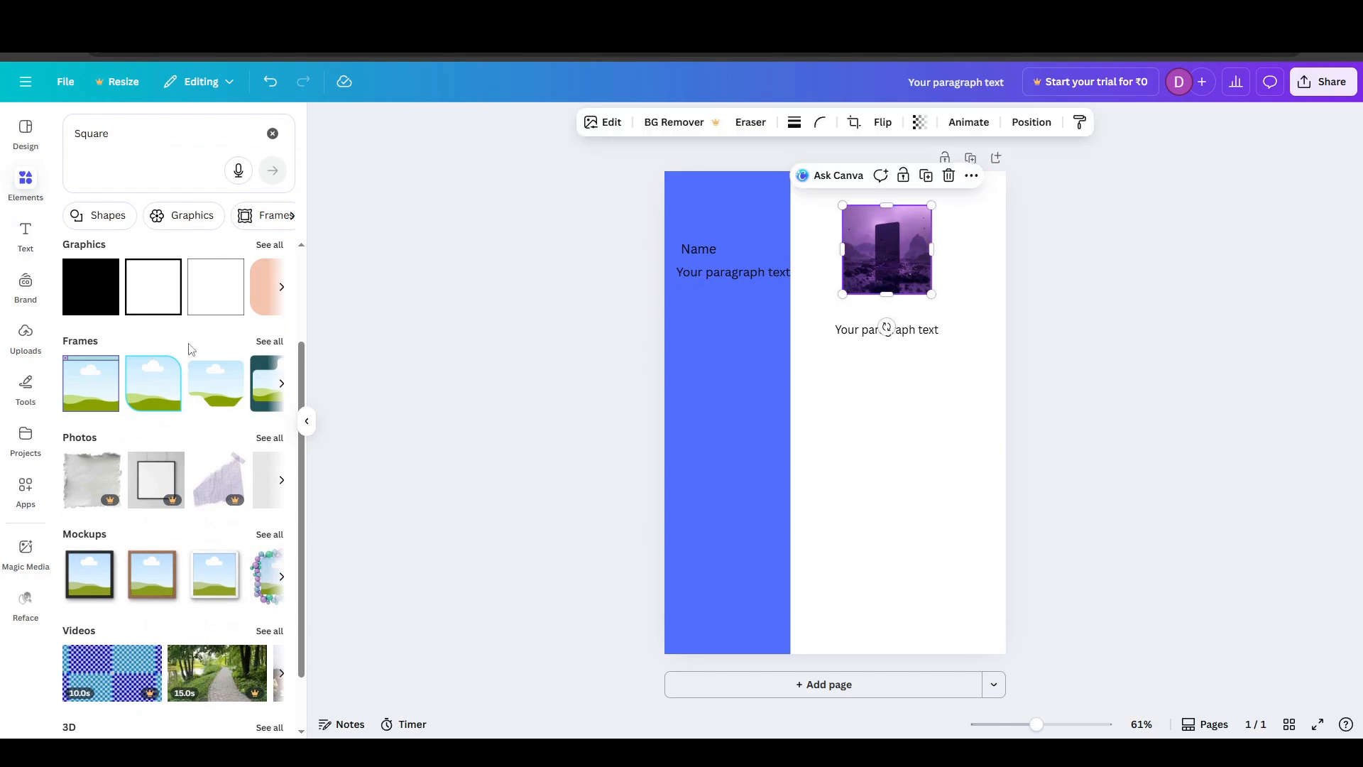
click(282, 384)
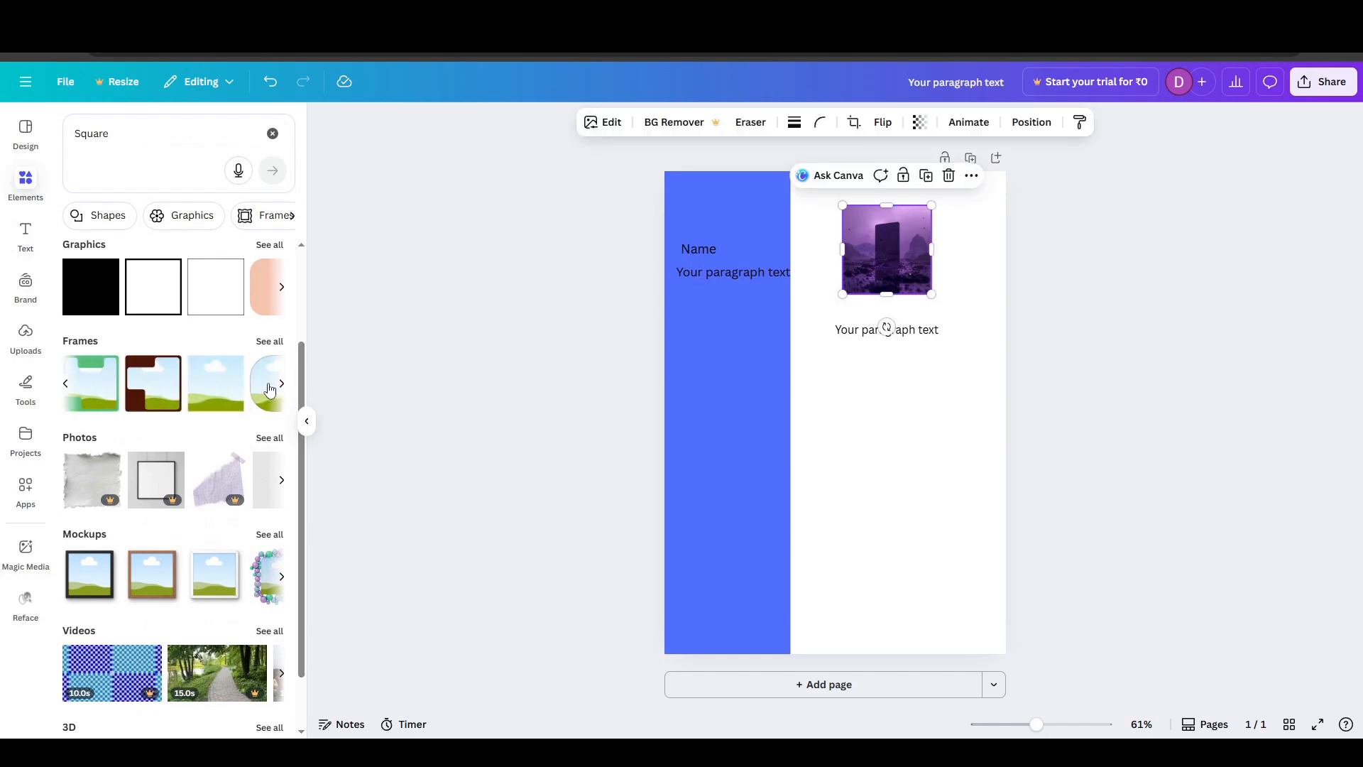
click(280, 385)
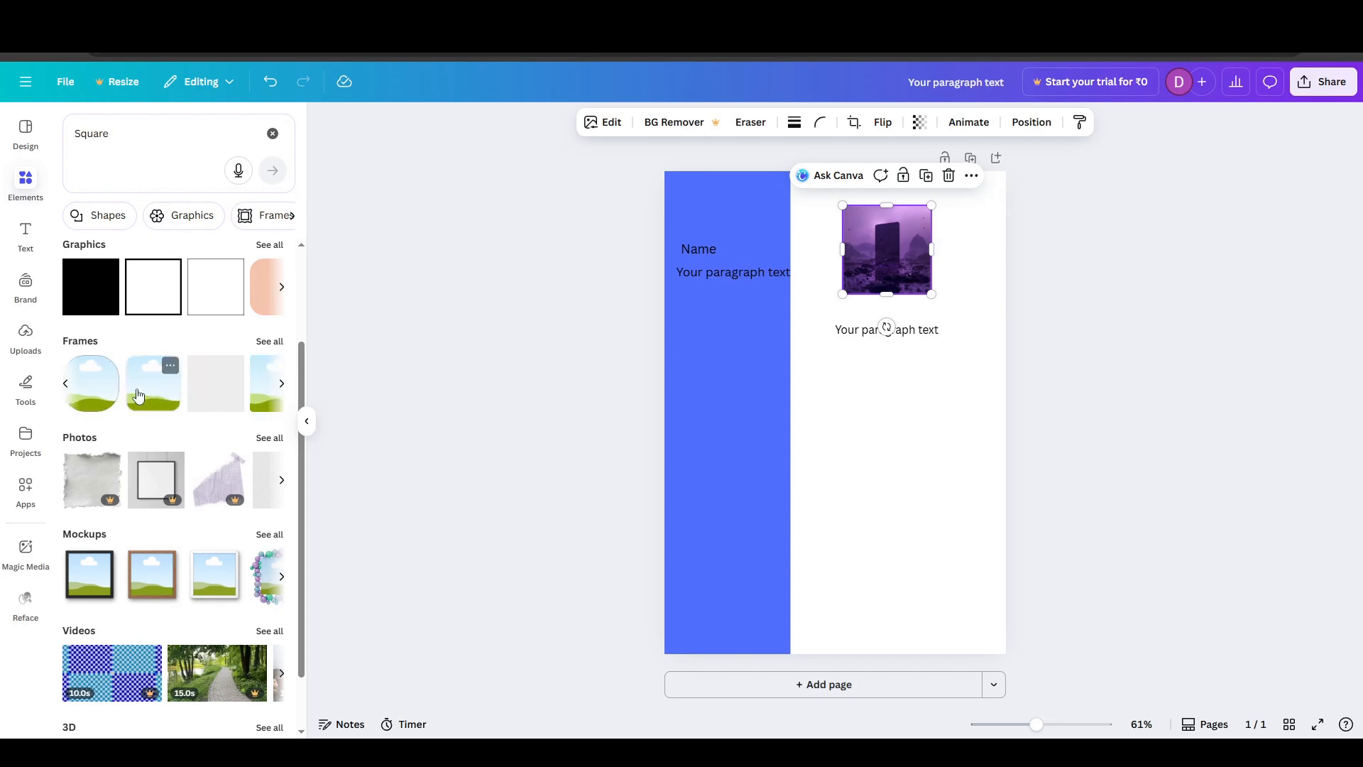
click(92, 383)
drag(835, 423, 893, 442)
- Fill the rounded frame with the purple image, then shrink the frame and centre it above the placeholder text
click(916, 269)
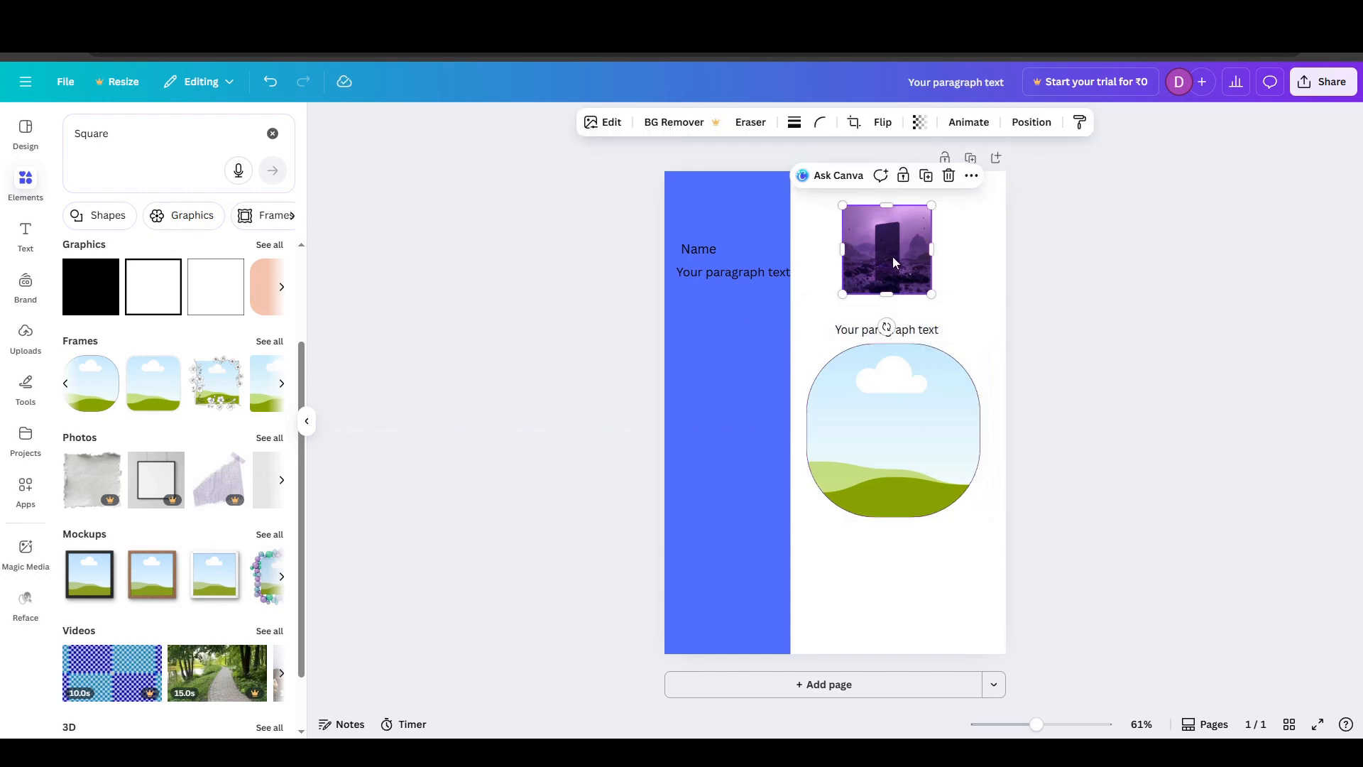
drag(916, 268, 898, 295)
drag(971, 355, 936, 287)
mouse_move(862, 264)
mouse_down()
mouse_move(894, 266)
mouse_move(886, 258)
mouse_up()
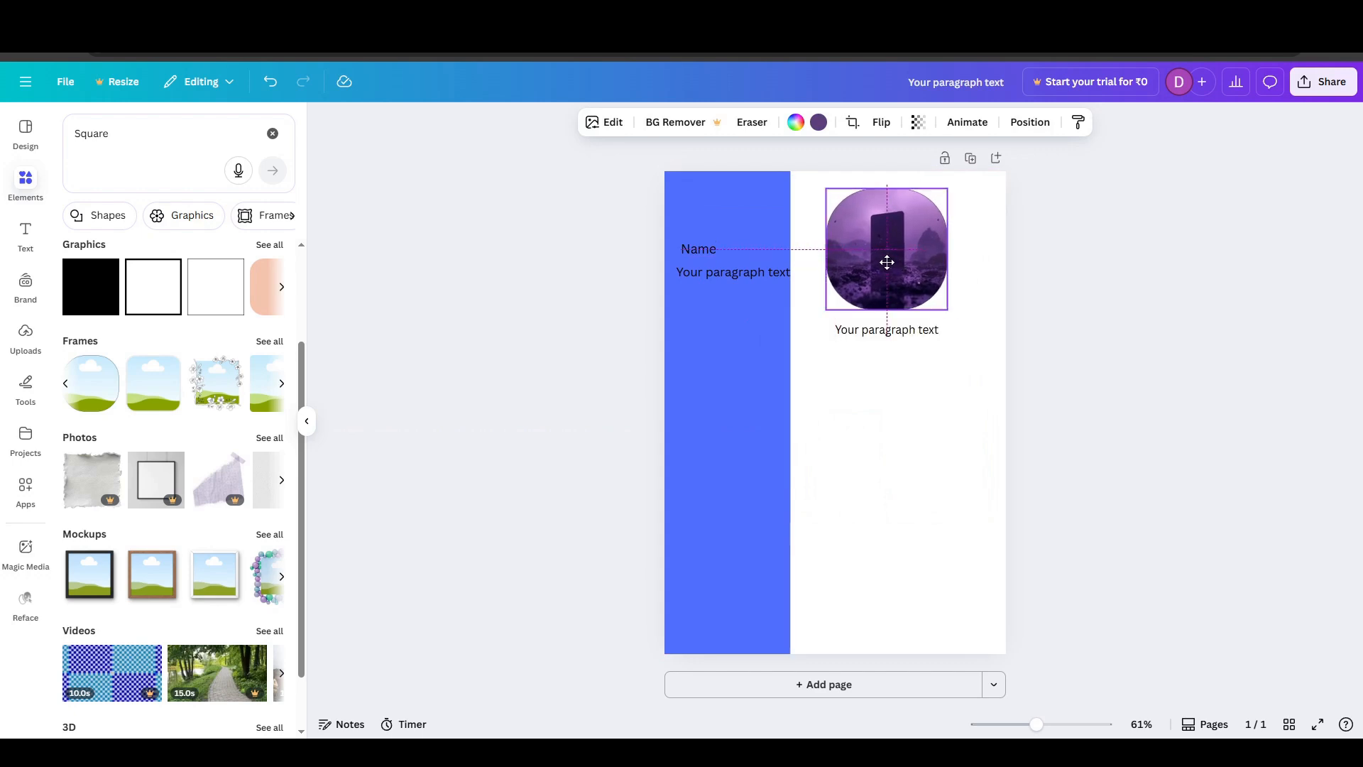
scroll(222, 534, down, 1)
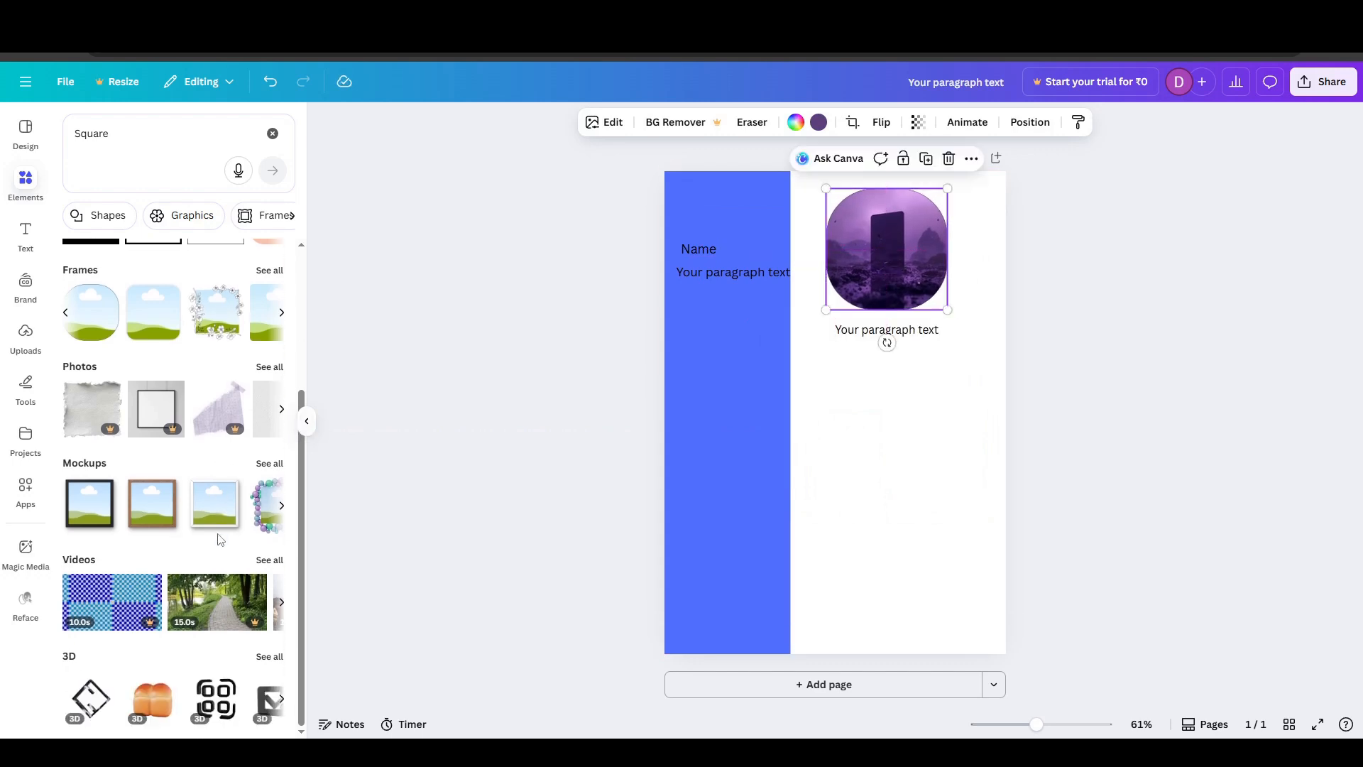
click(1102, 299)
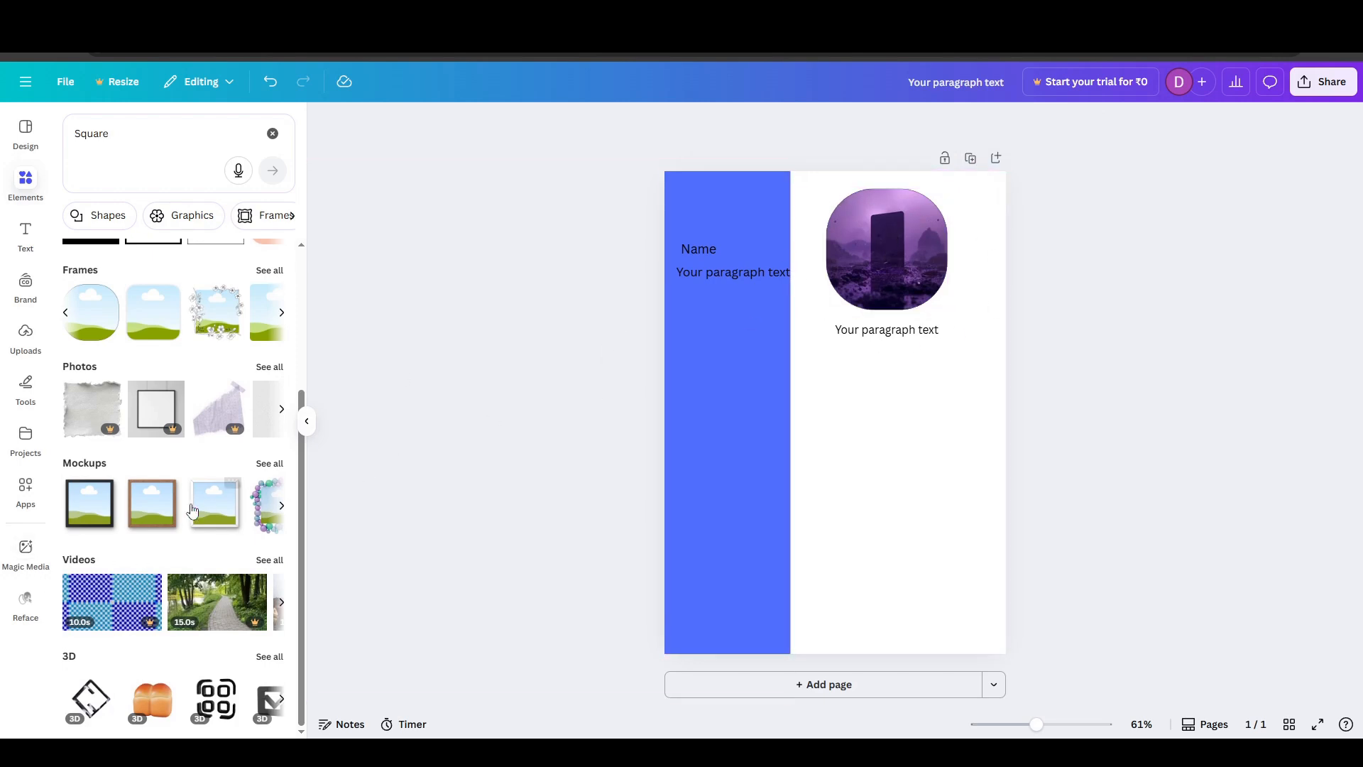
- Browse all "Square" graphics, add the teal pill-shaped bar with a black outline, and position it over the text below the framed image
scroll(186, 568, up, 3)
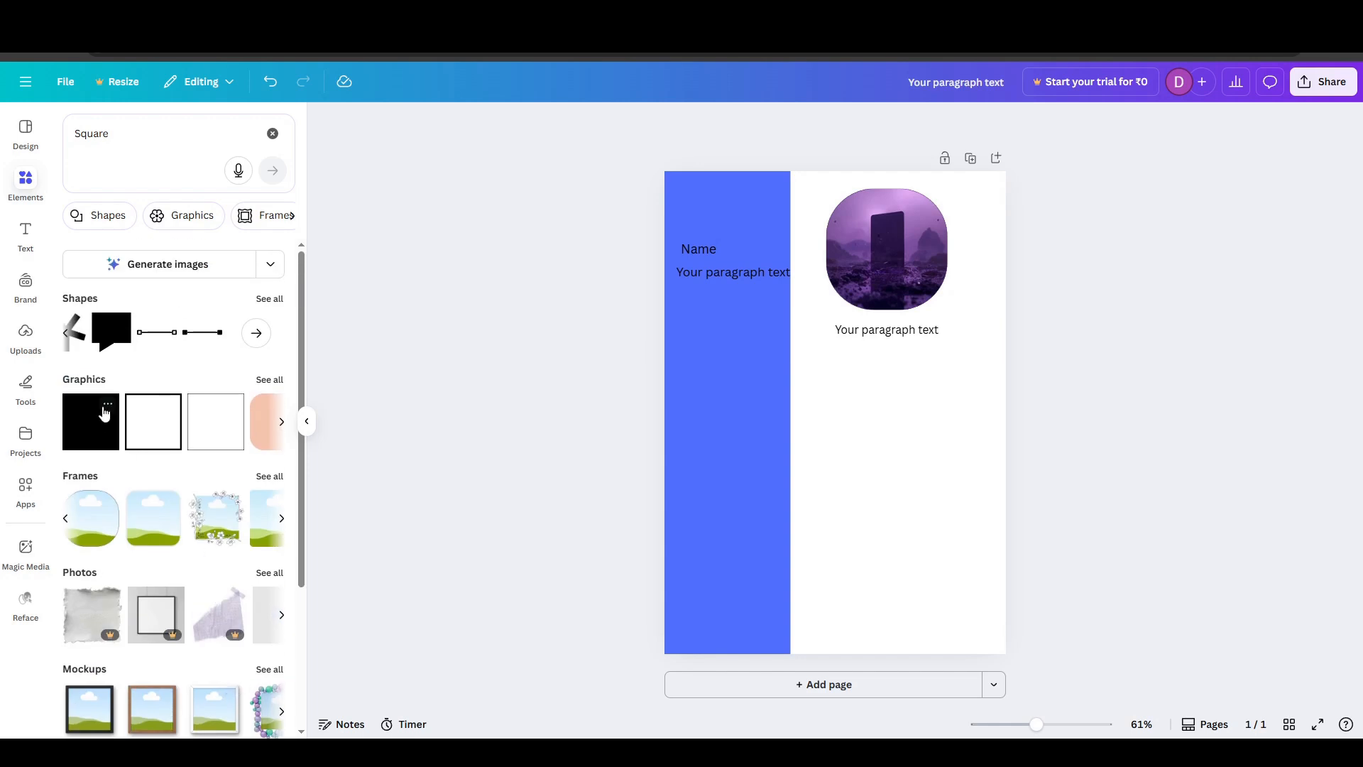
click(267, 389)
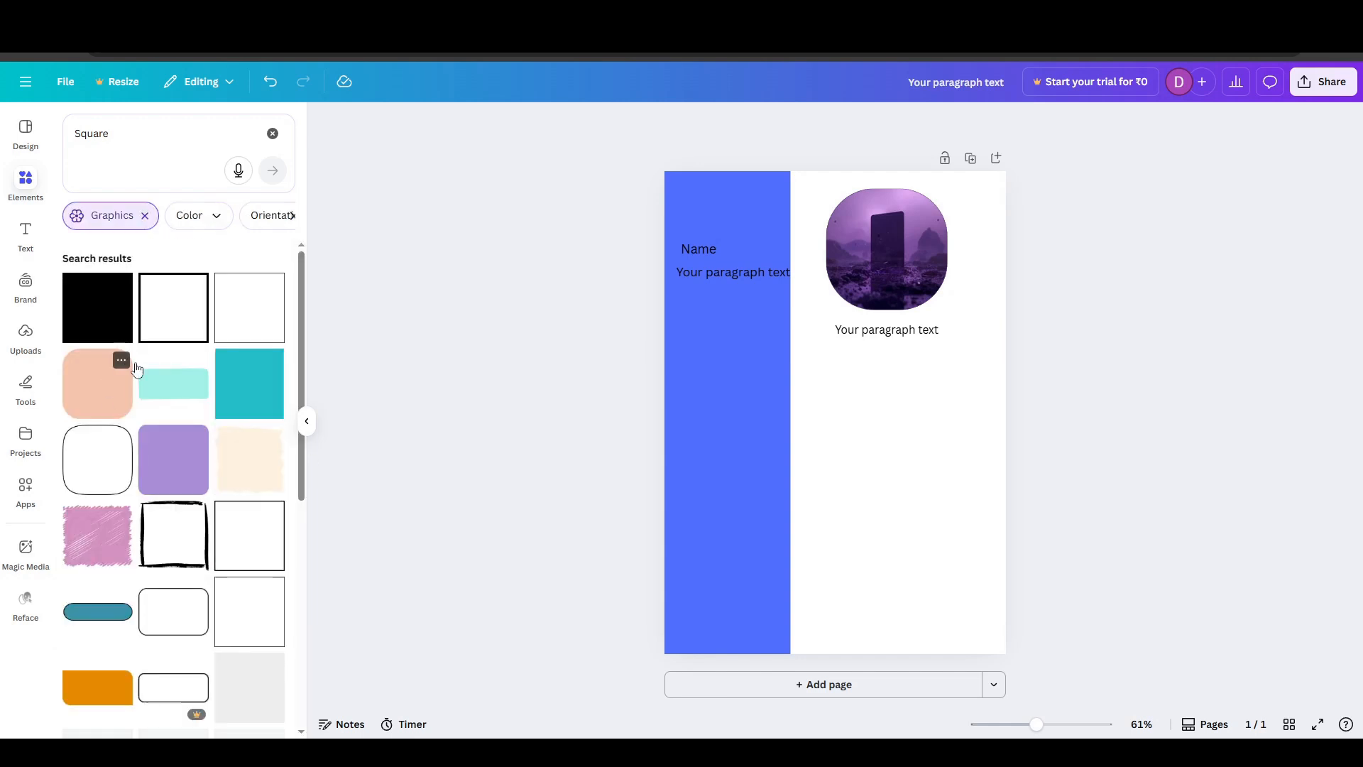
scroll(84, 593, down, 2)
scroll(84, 593, down, 5)
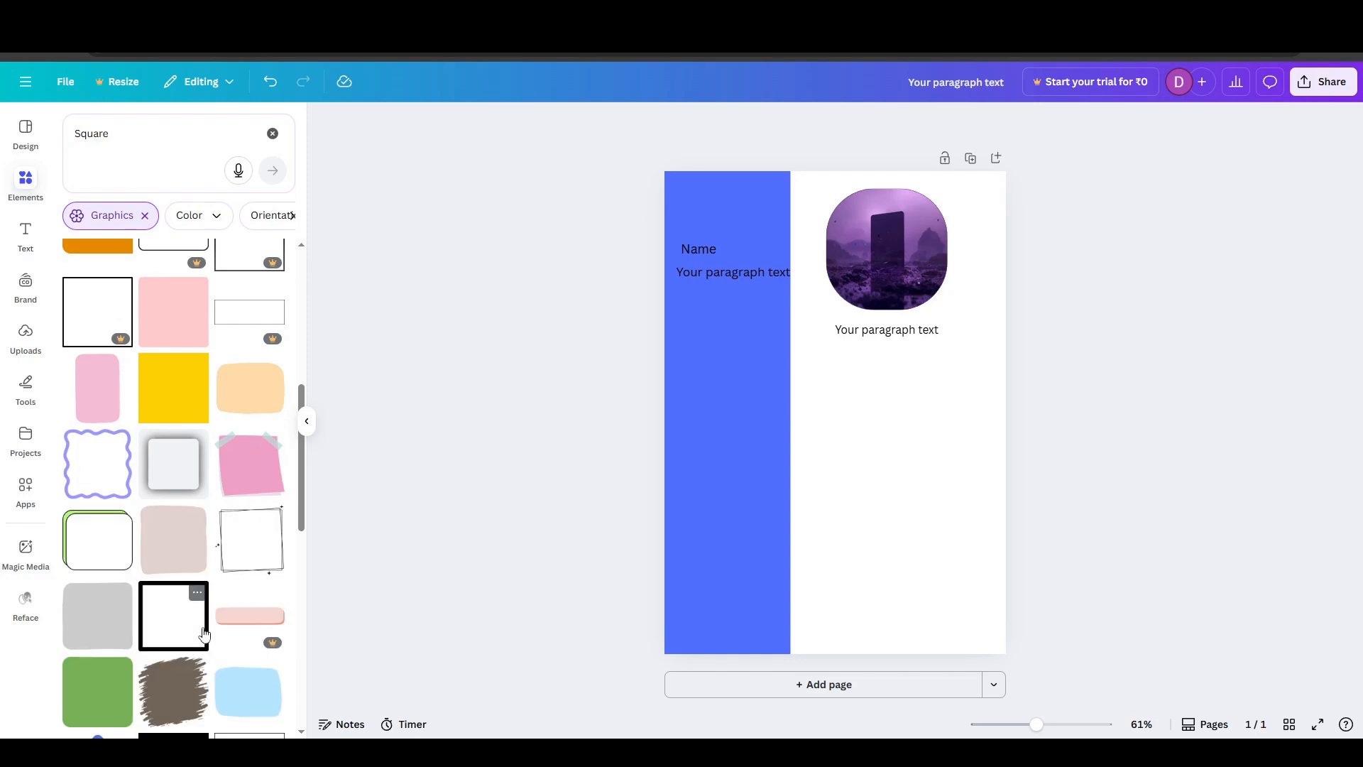
scroll(170, 625, down, 10)
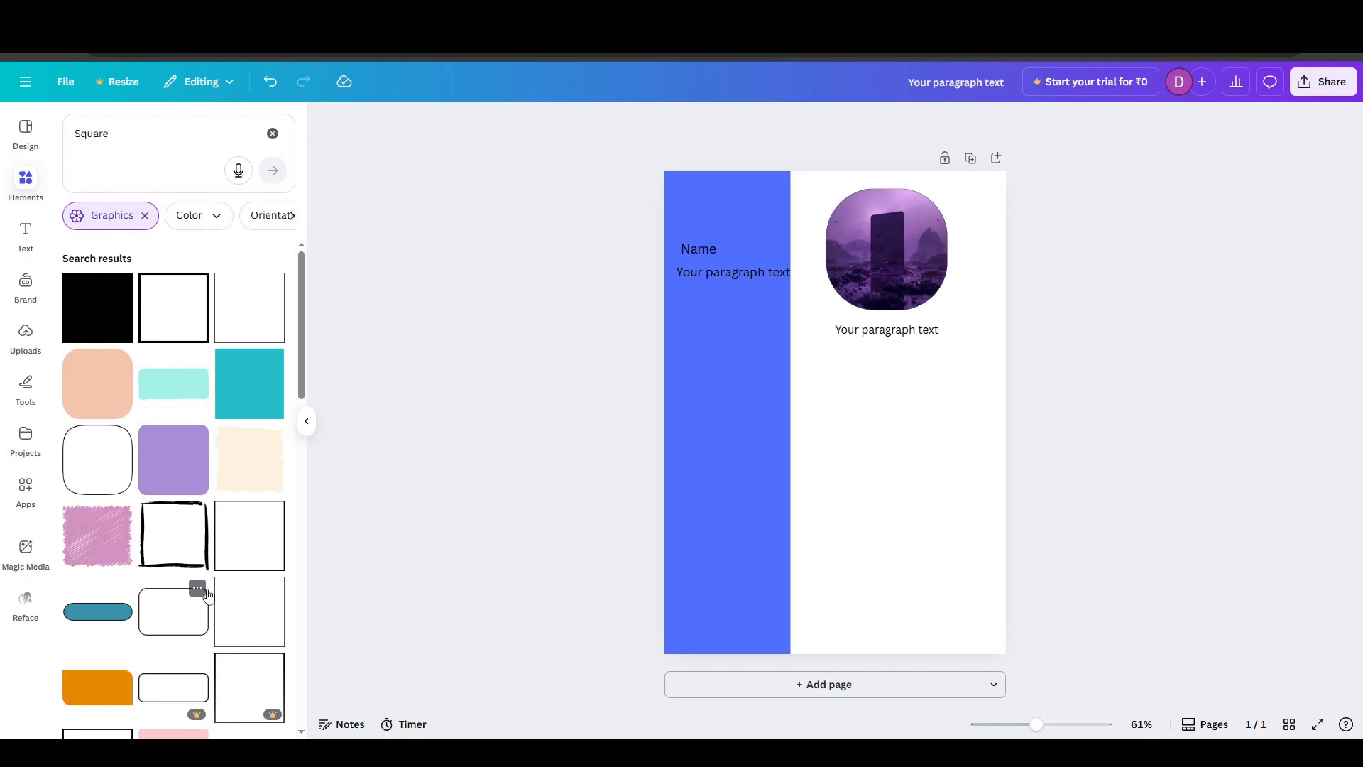
click(93, 621)
drag(840, 406, 910, 333)
- Send the teal bar behind the placeholder text and deselect it
right_click(901, 341)
click(1176, 256)
click(1061, 449)
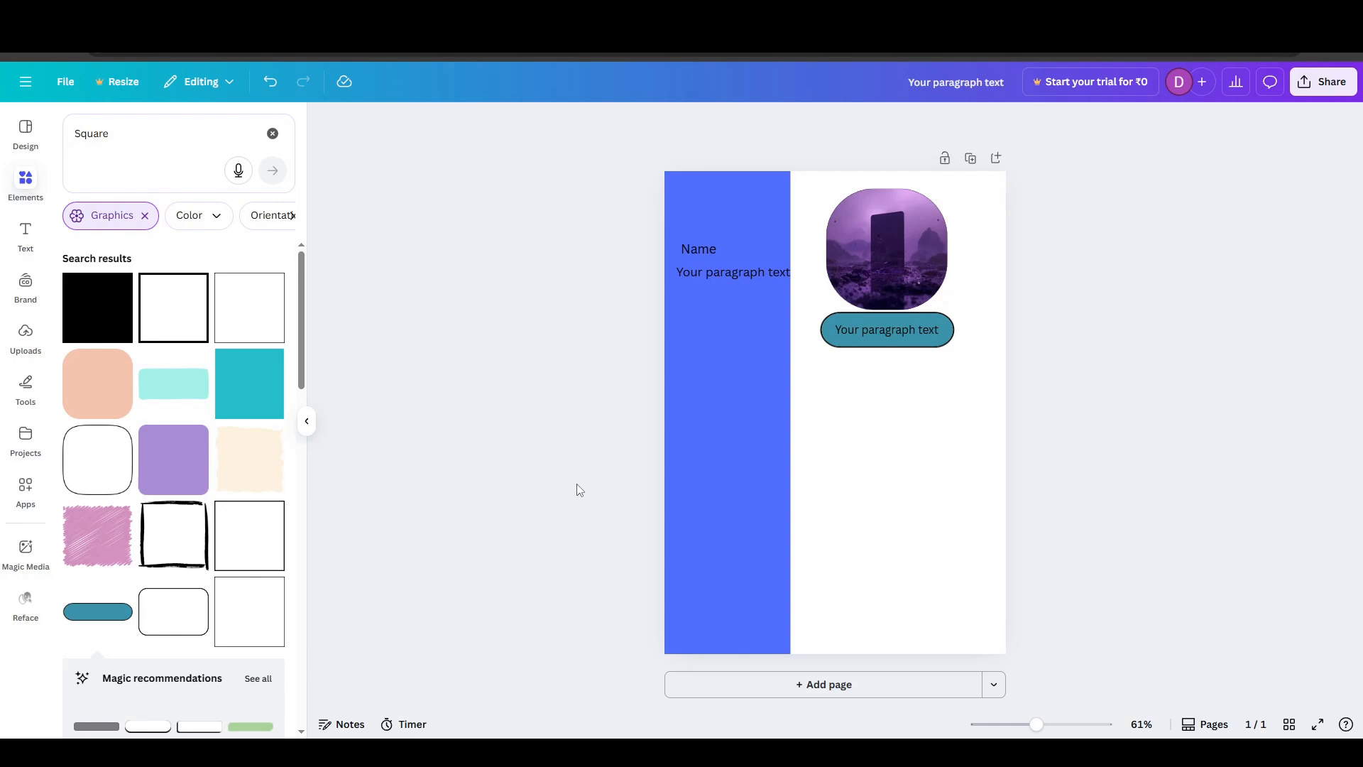
scroll(189, 542, down, 10)
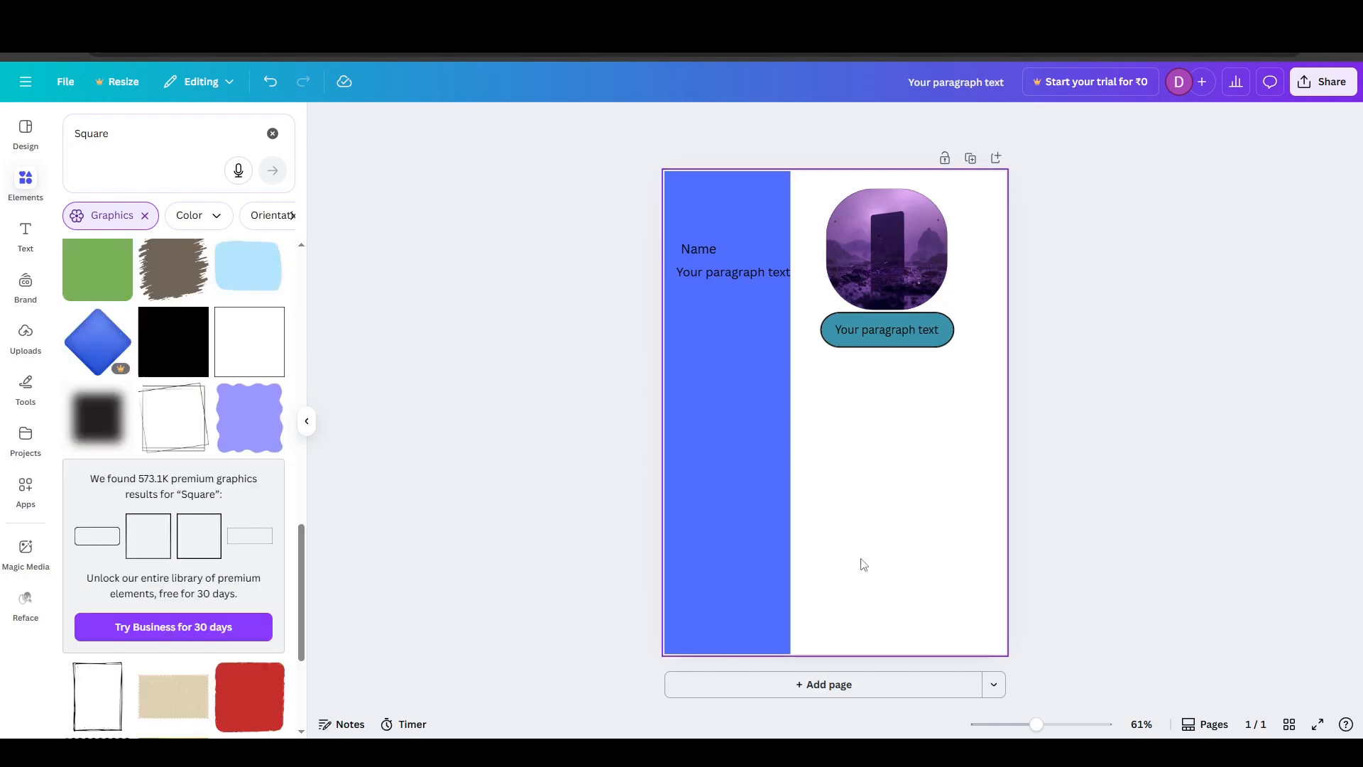